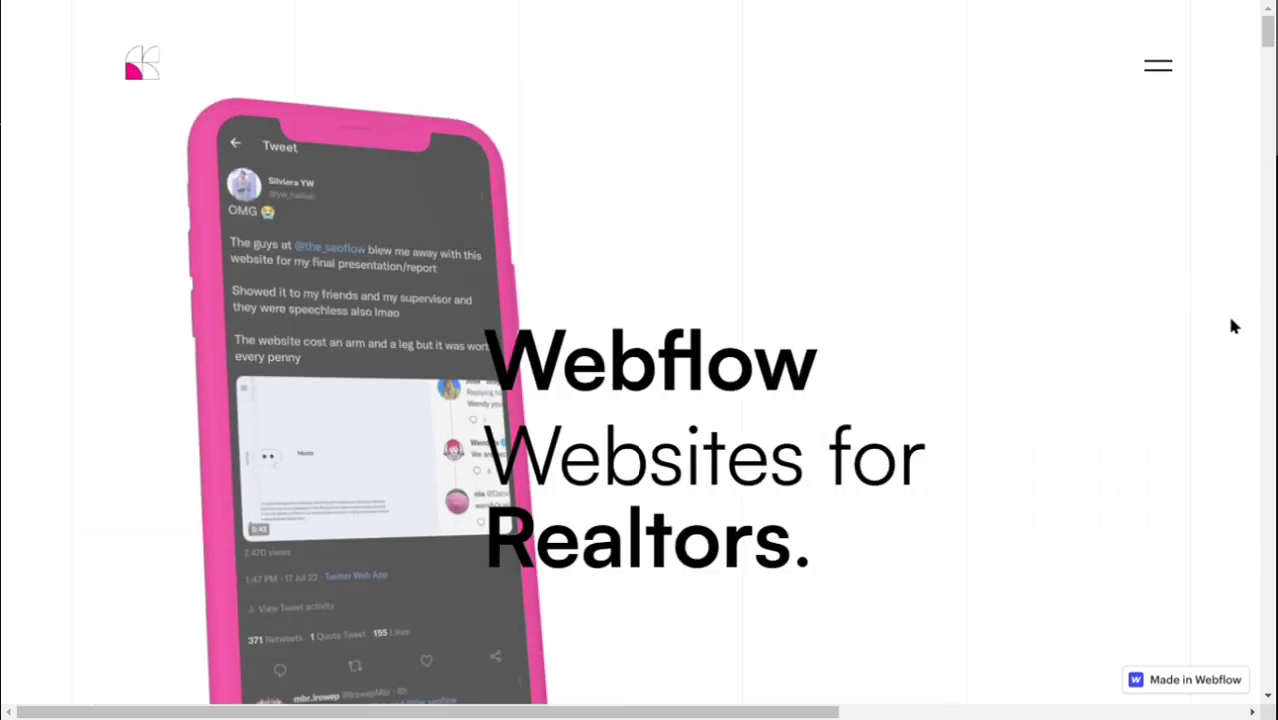
Scroll down through the Webflow realtor agency homepage.
scroll(1233, 326, "down", 5)
scroll(1233, 326, "down", 10)
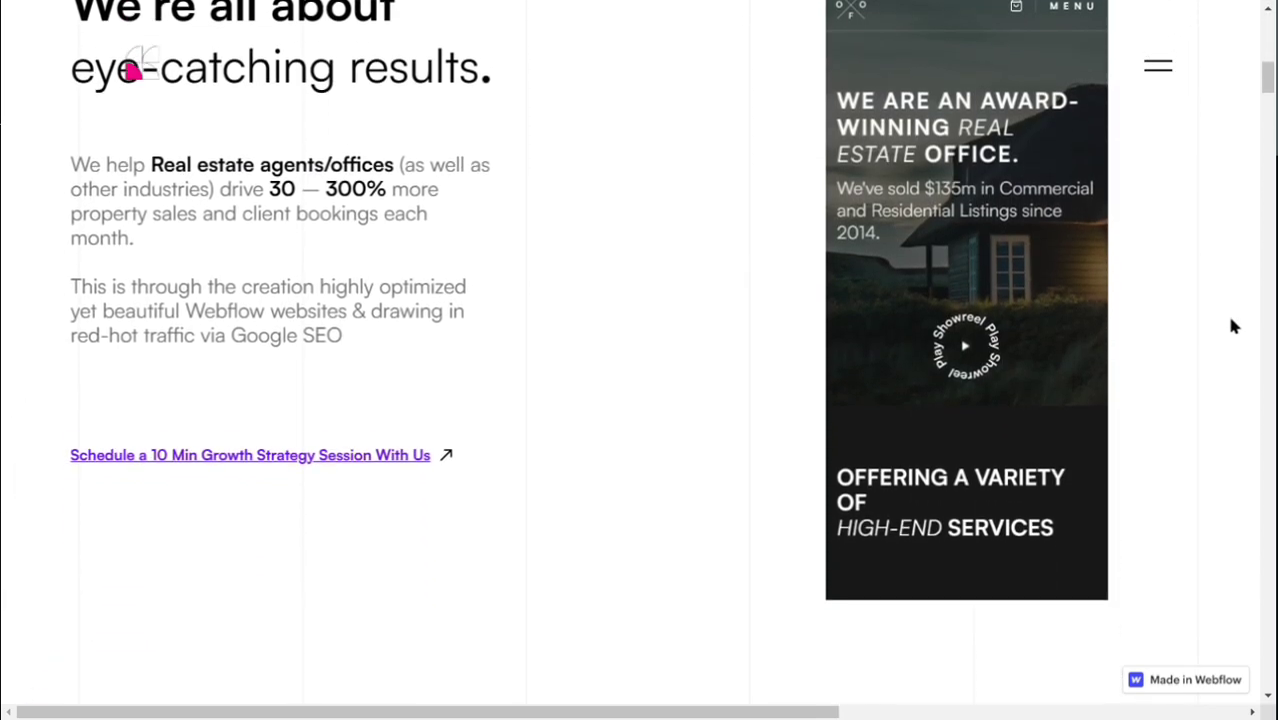
scroll(1233, 326, "down", 8)
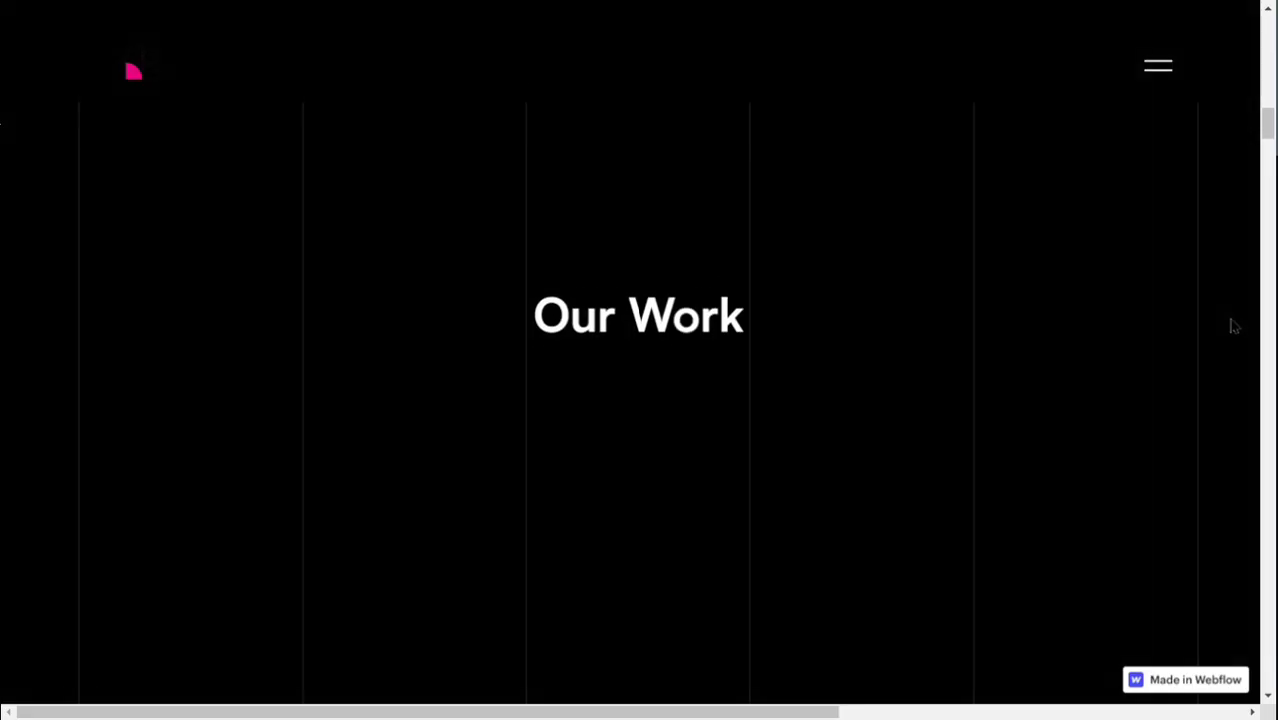
scroll(1233, 326, "down", 10)
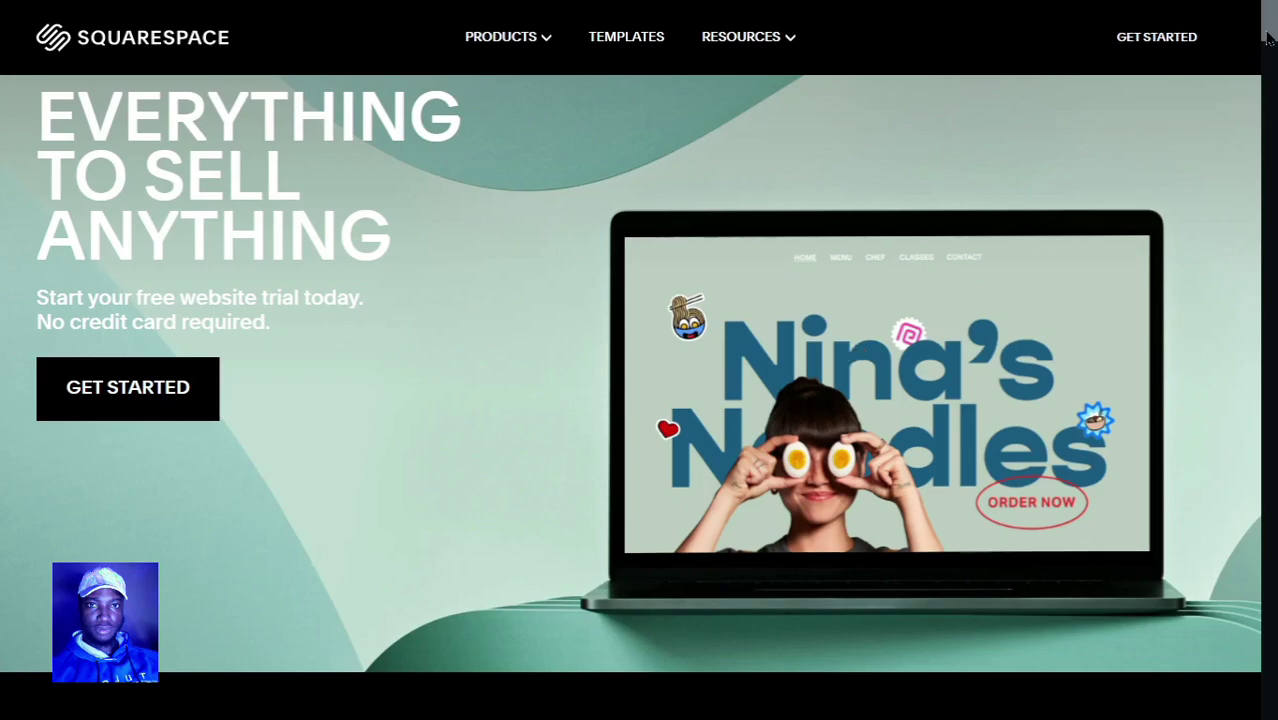
Sign in to Squarespace and filter the templates to Real Estate & Properties.
left_click_drag(1269, 42, 1268, 60)
scroll(1057, 257, "down", 10)
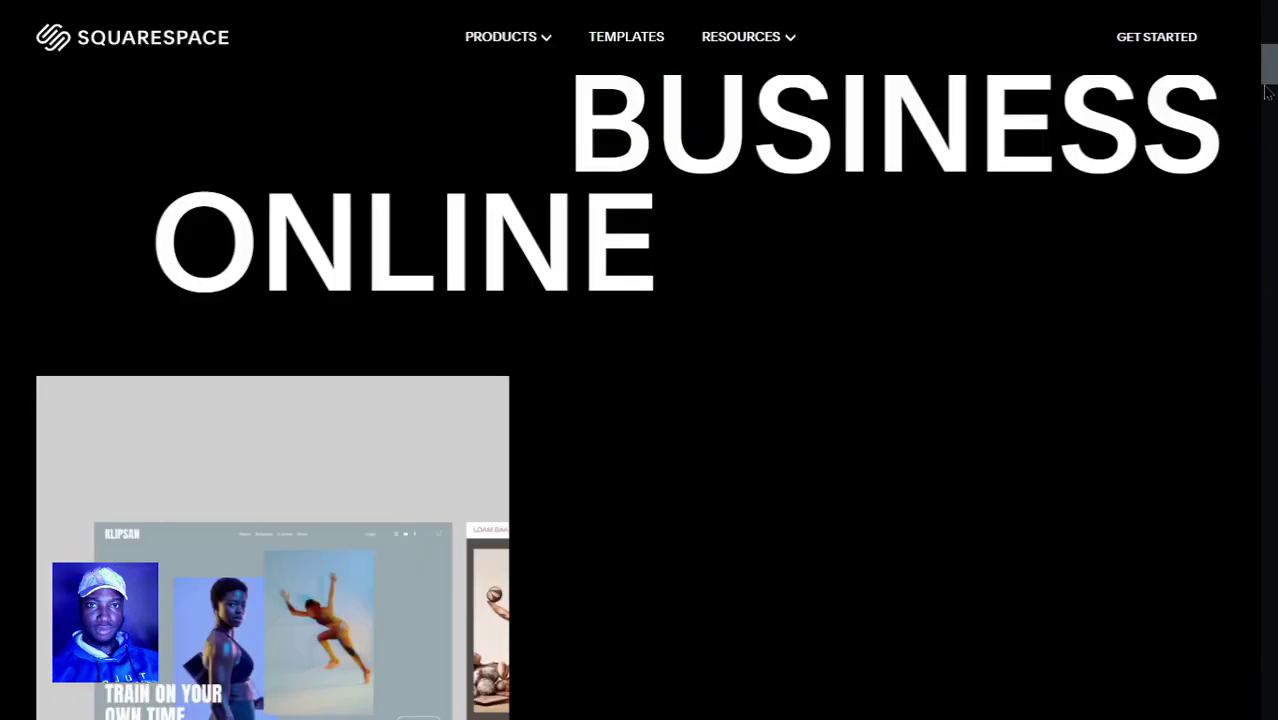
scroll(1057, 257, "up", 10)
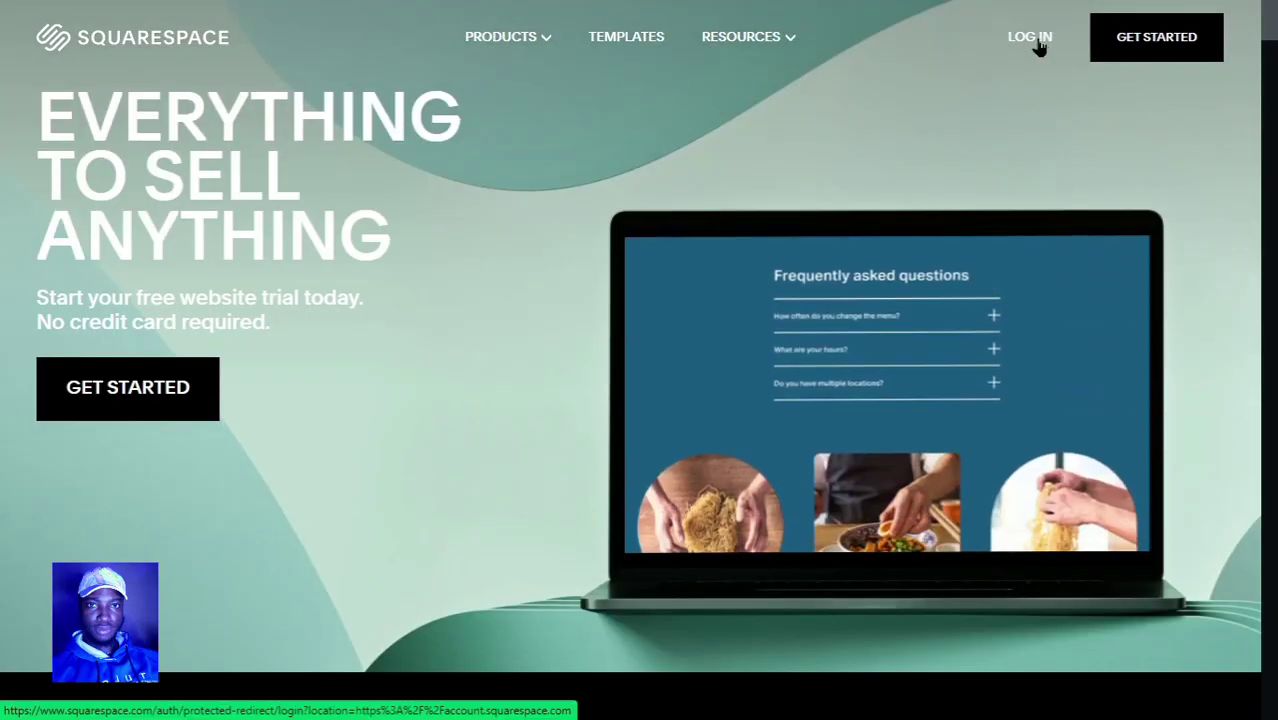
left_click(1040, 47)
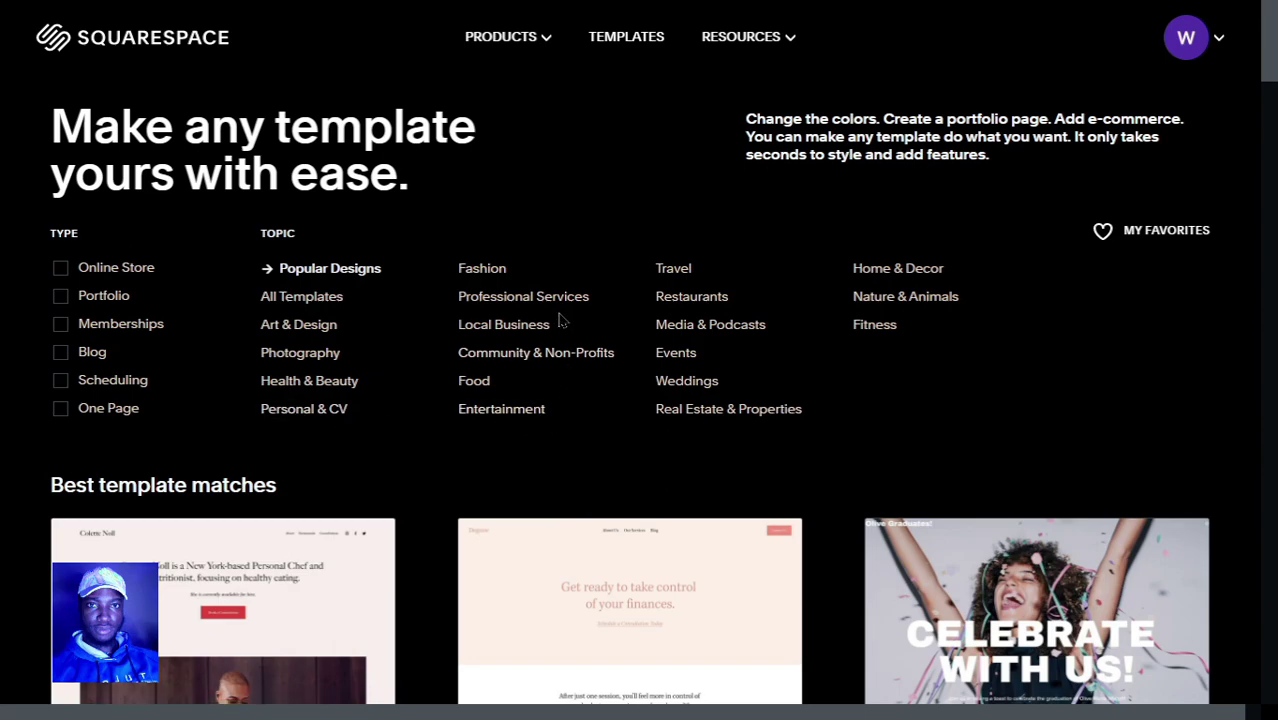
left_click(728, 412)
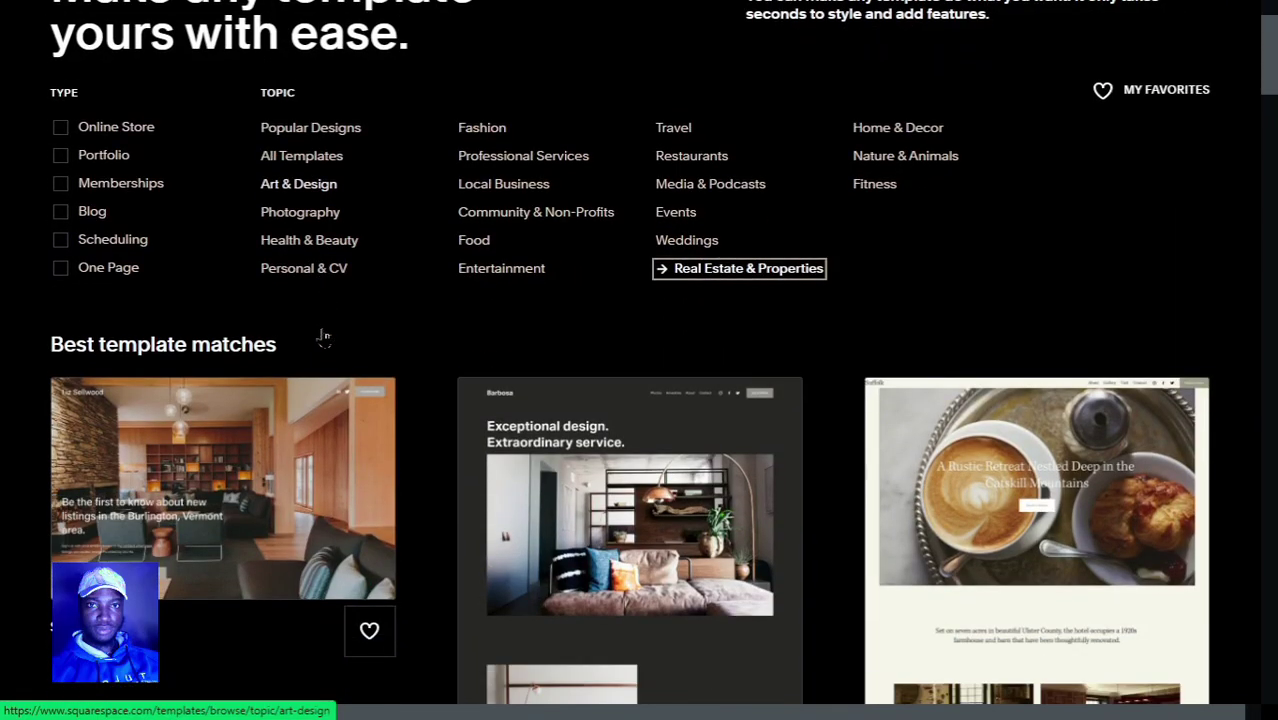
Browse the Real Estate & Properties templates and favorite Palermo with its heart icon.
scroll(322, 337, "down", 3)
scroll(400, 420, "up", 1)
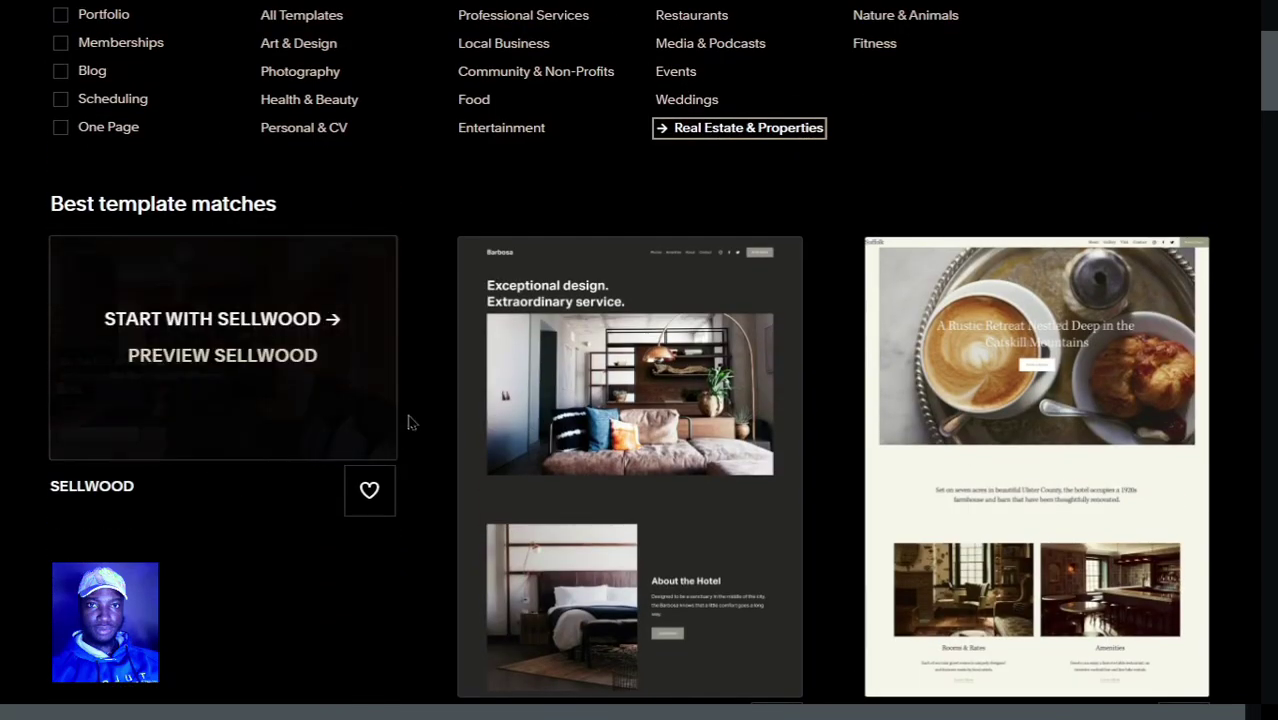
scroll(797, 462, "down", 2)
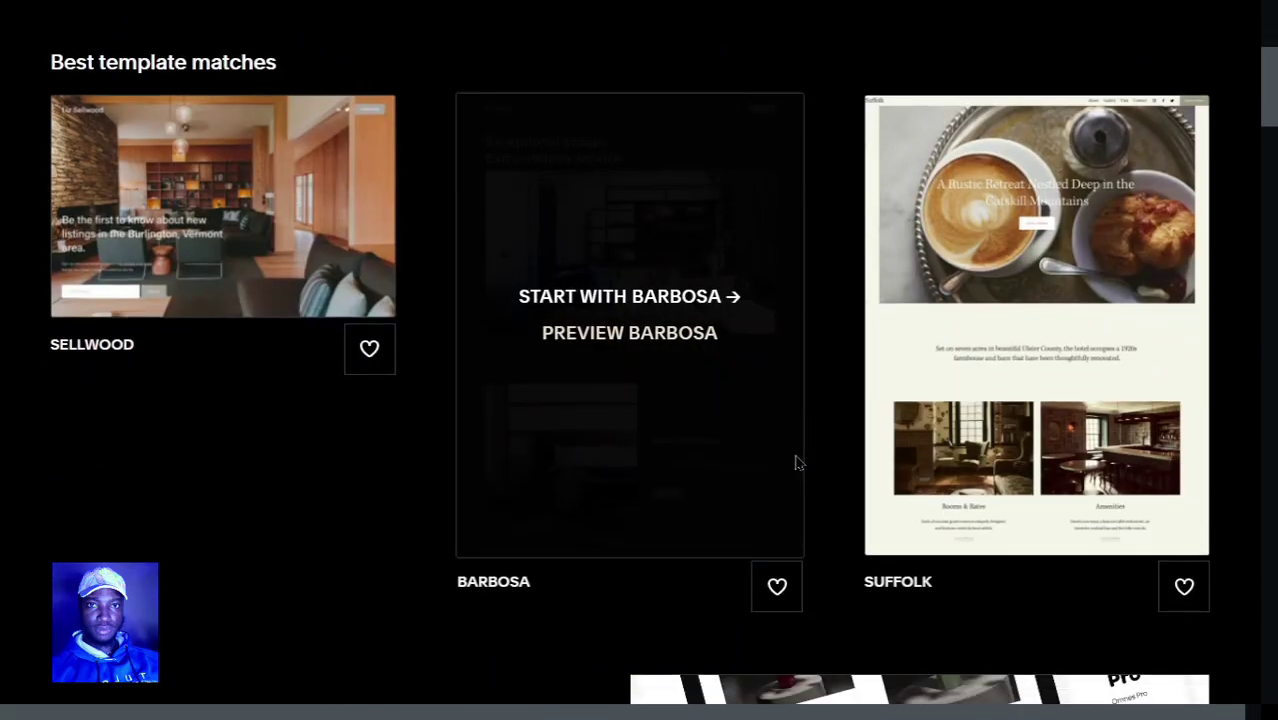
scroll(795, 458, "down", 5)
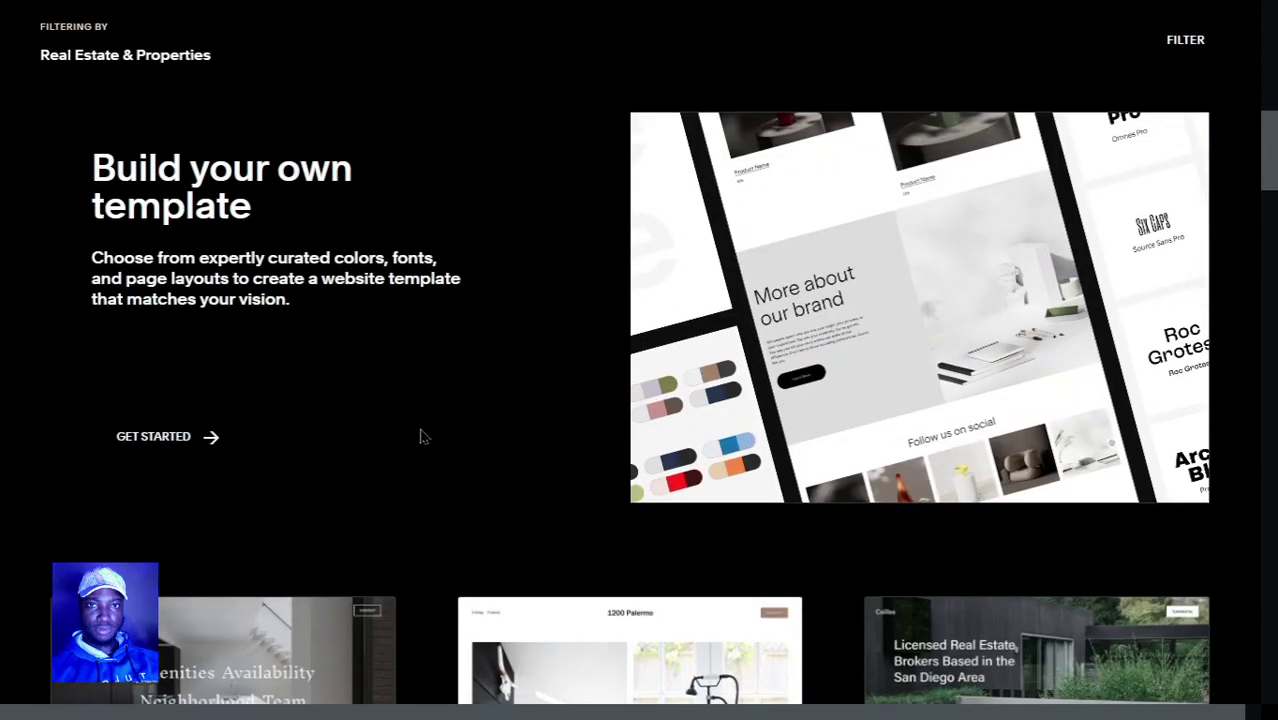
scroll(314, 442, "down", 5)
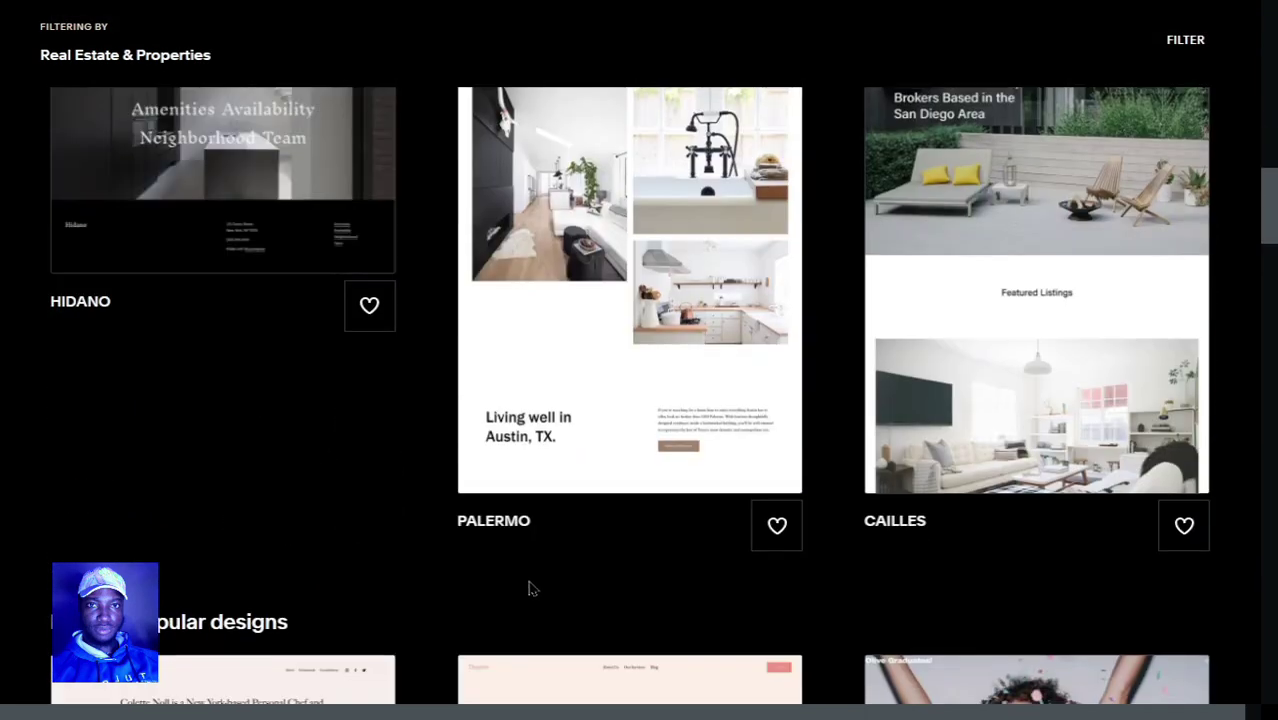
scroll(687, 604, "up", 1)
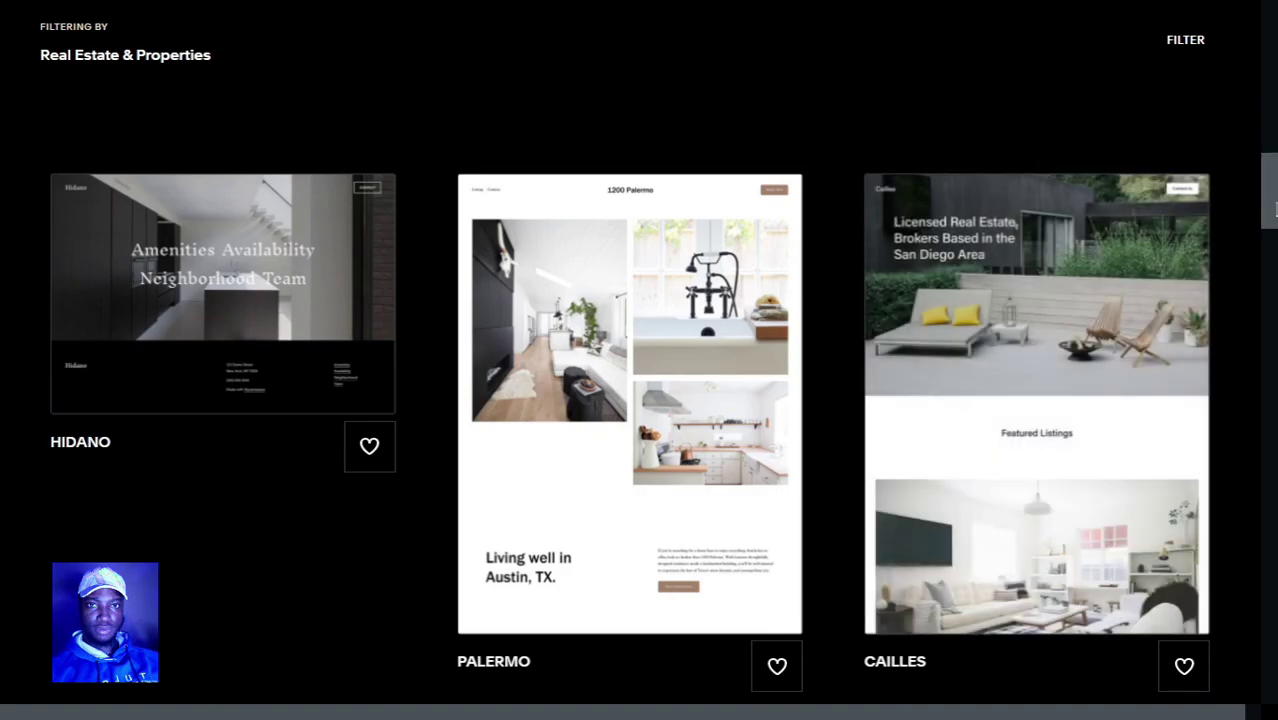
scroll(1275, 209, "down", 9)
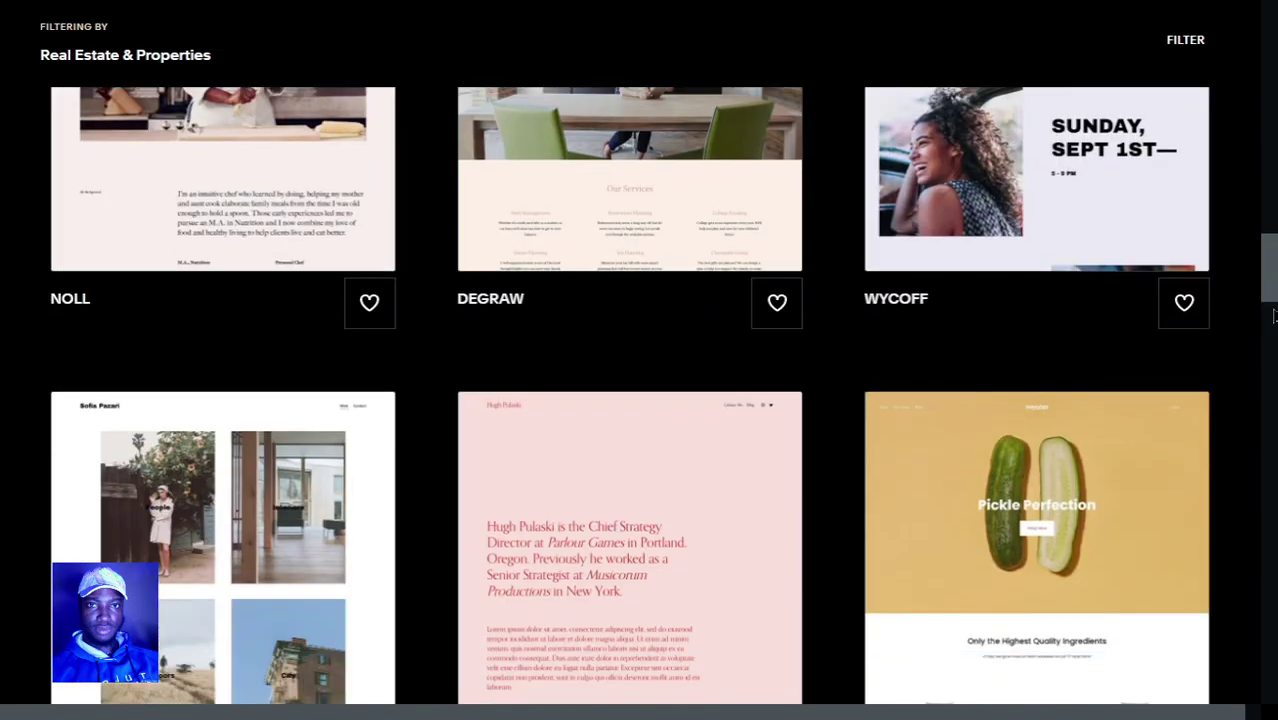
scroll(1275, 316, "up", 3)
scroll(1275, 280, "down", 4)
scroll(1275, 248, "up", 2)
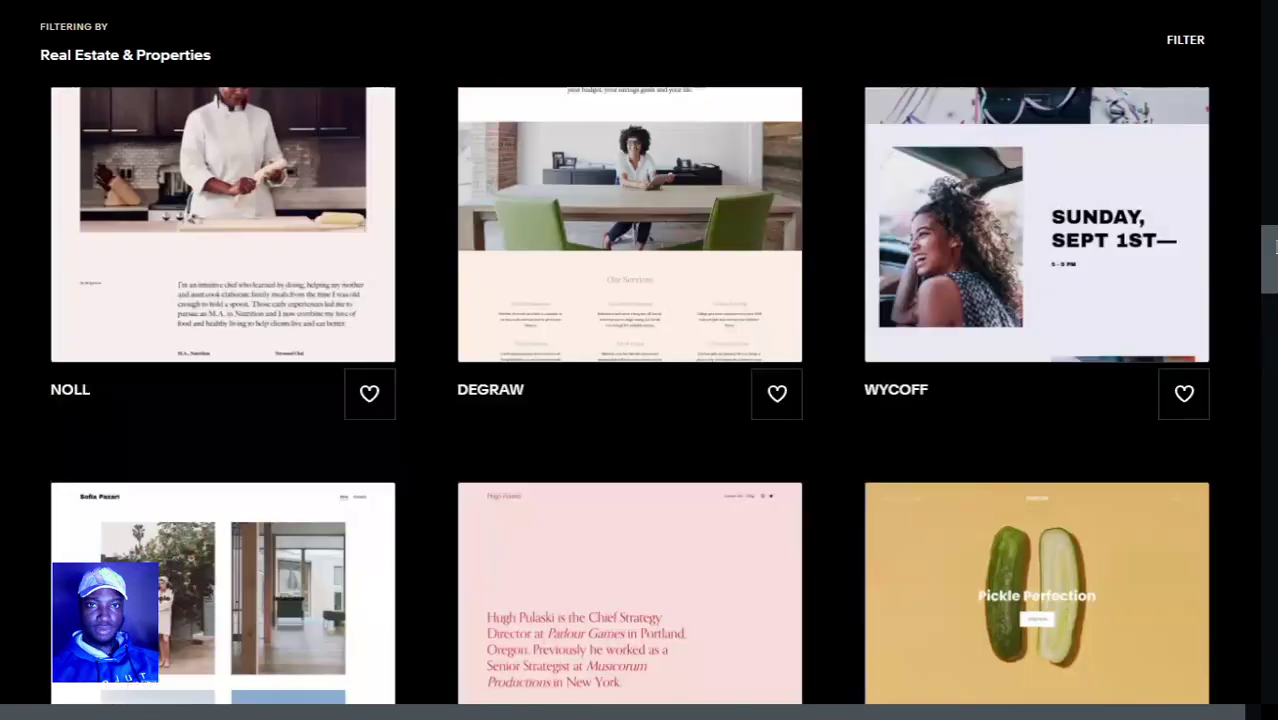
scroll(1275, 240, "up", 10)
scroll(1275, 220, "down", 3)
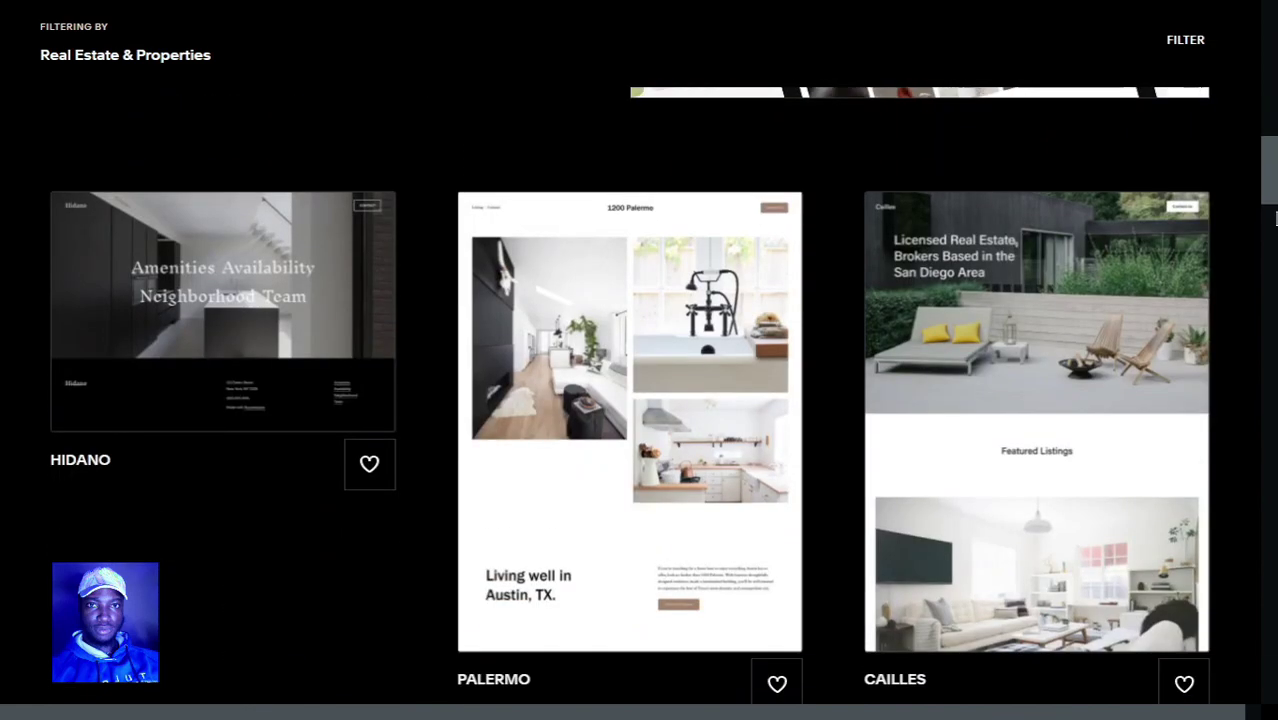
scroll(1275, 200, "up", 6)
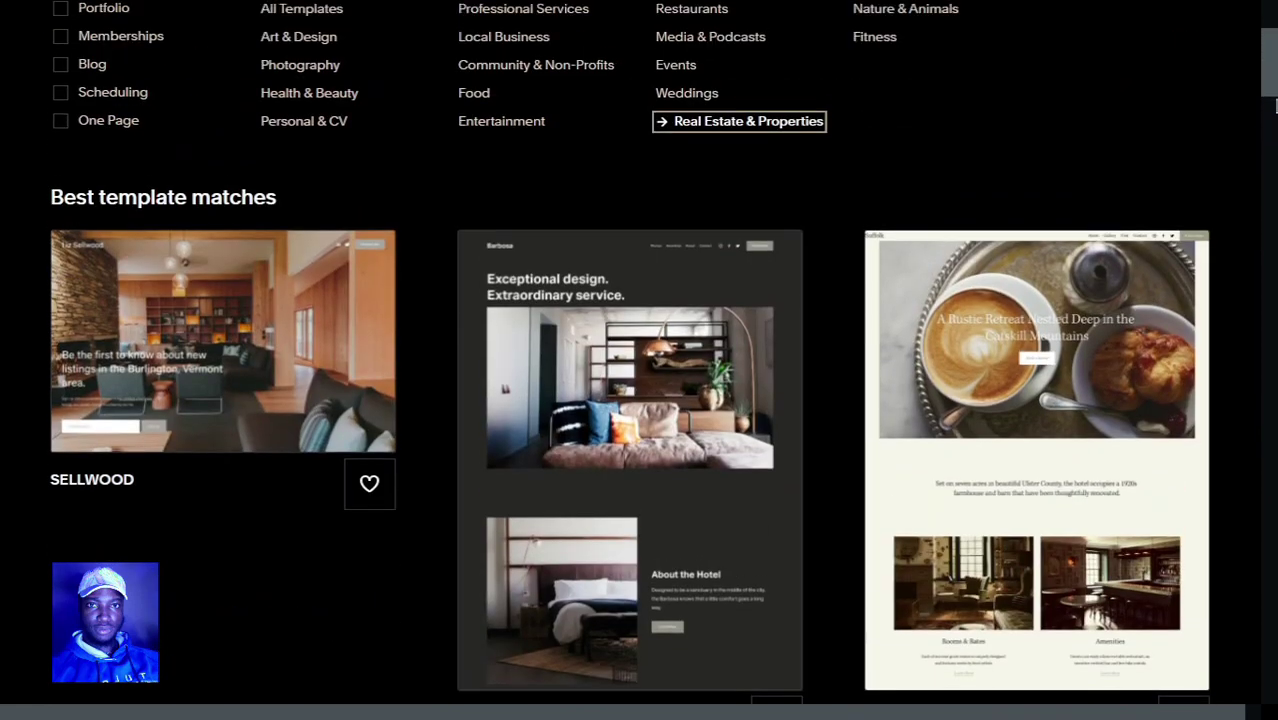
scroll(1275, 160, "down", 3)
scroll(1270, 190, "down", 6)
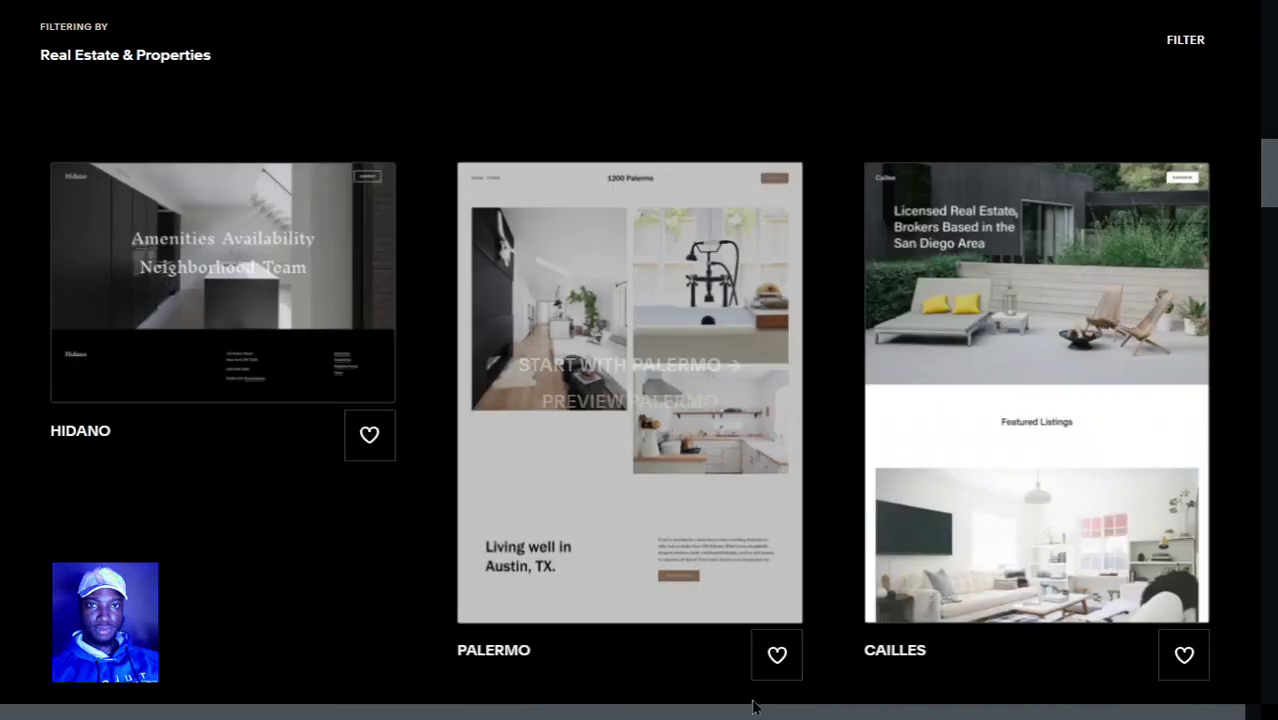
left_click(772, 668)
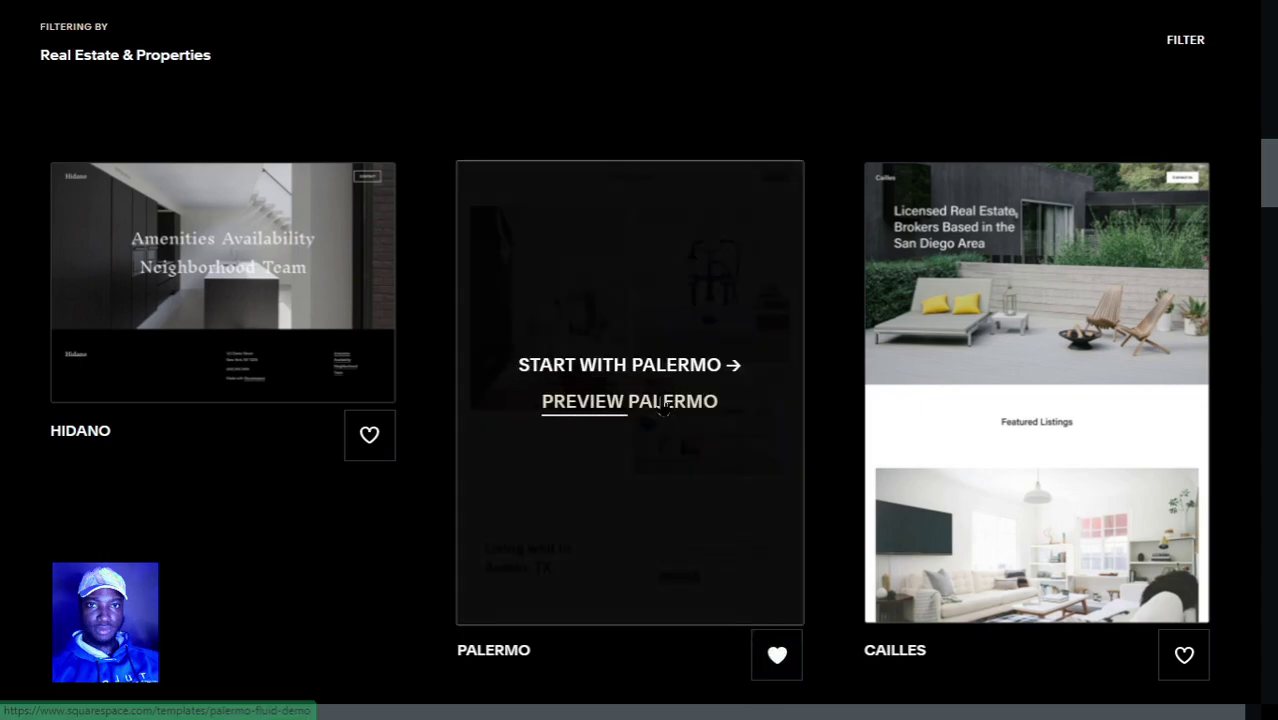
Open the live Palermo demo and scroll through its homepage.
left_click(664, 404)
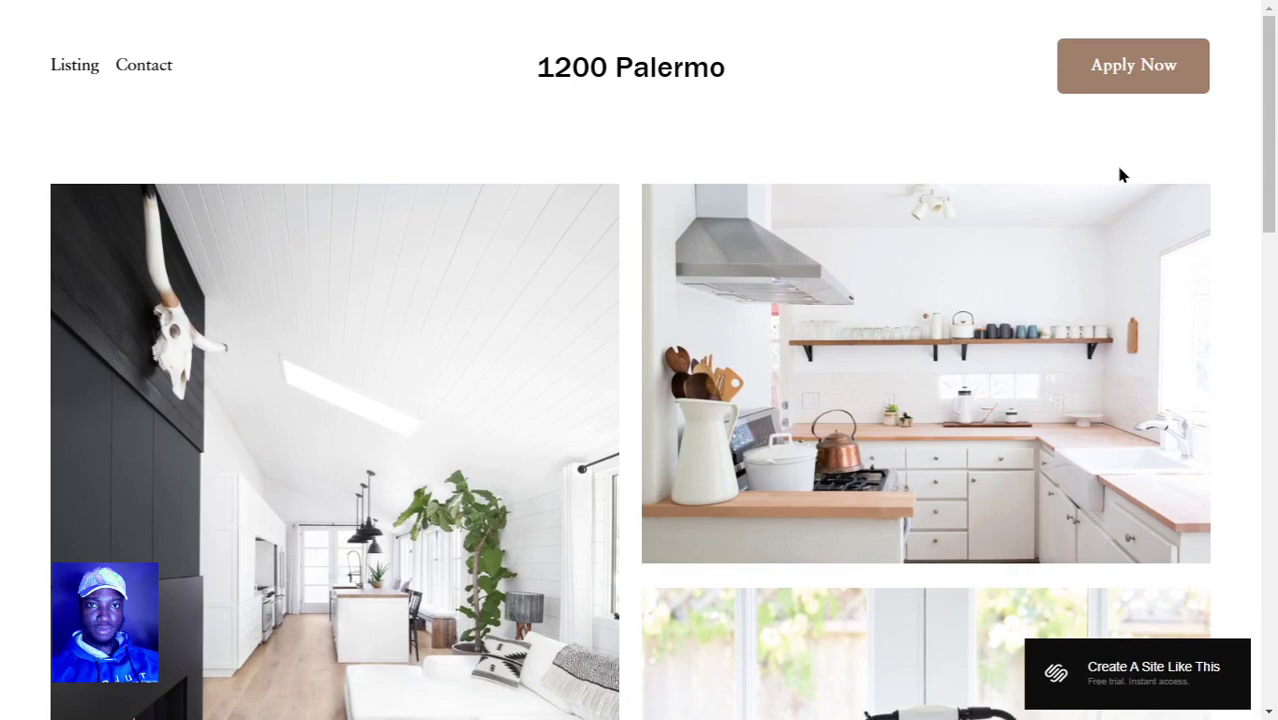
left_click_drag(1273, 116, 1273, 586)
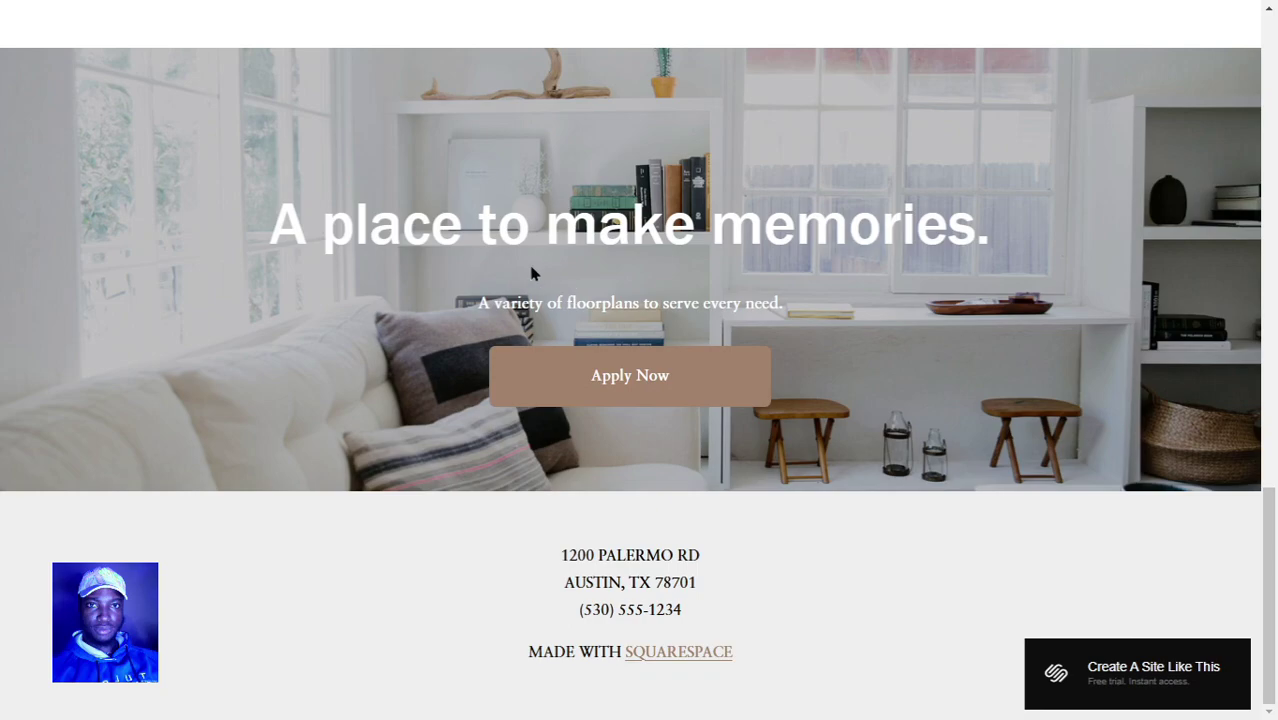
left_click_drag(546, 222, 366, 230)
key("Home")
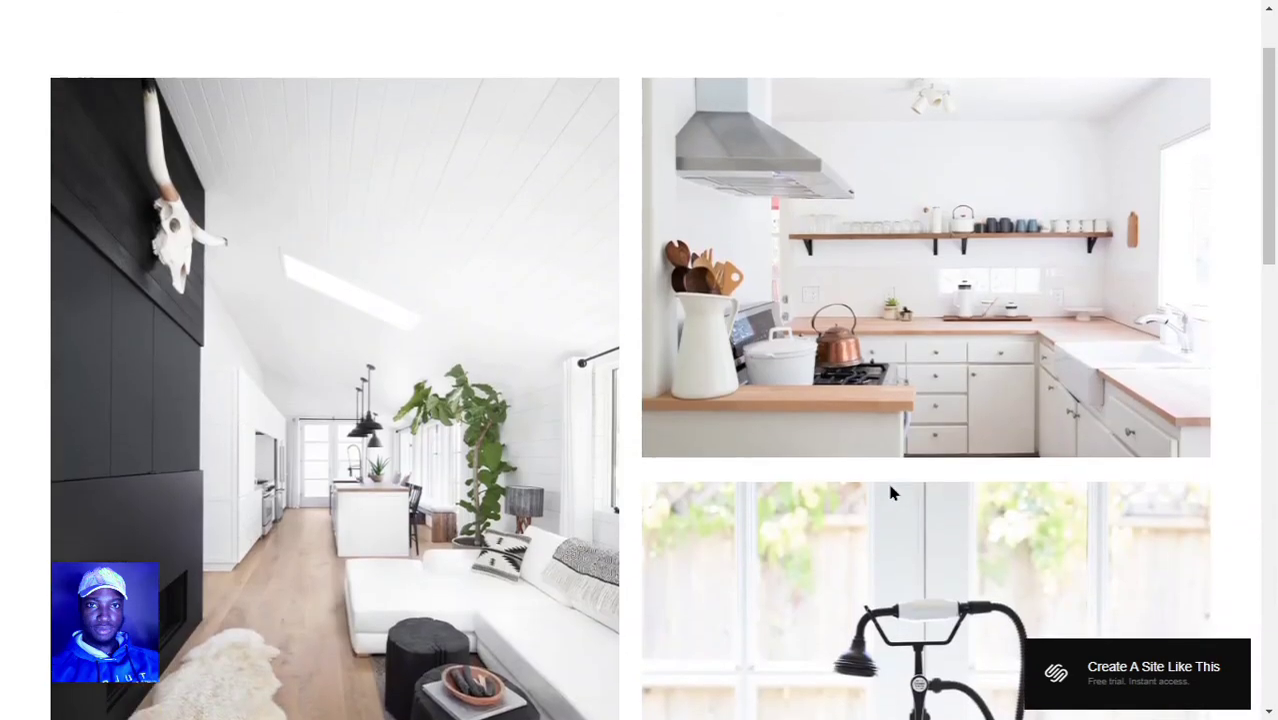
View the demo's Listing page, scrolling through the property details.
left_click(88, 68)
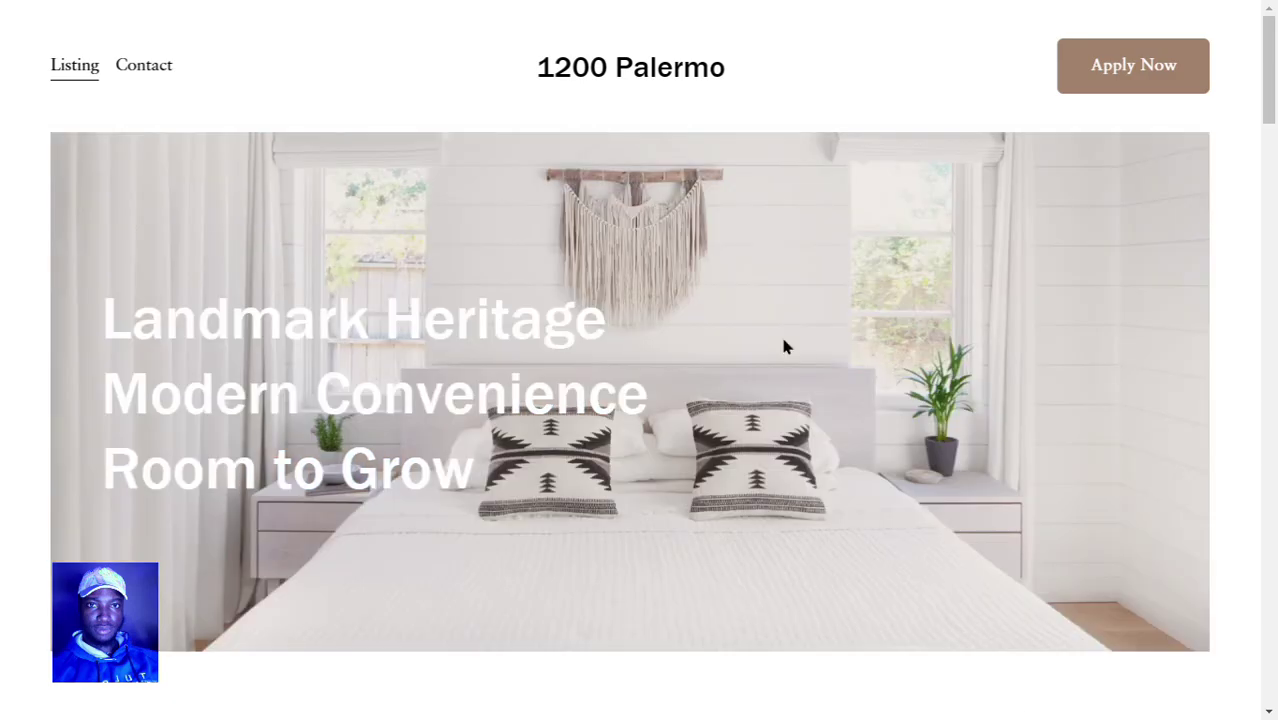
scroll(785, 346, "down", 6)
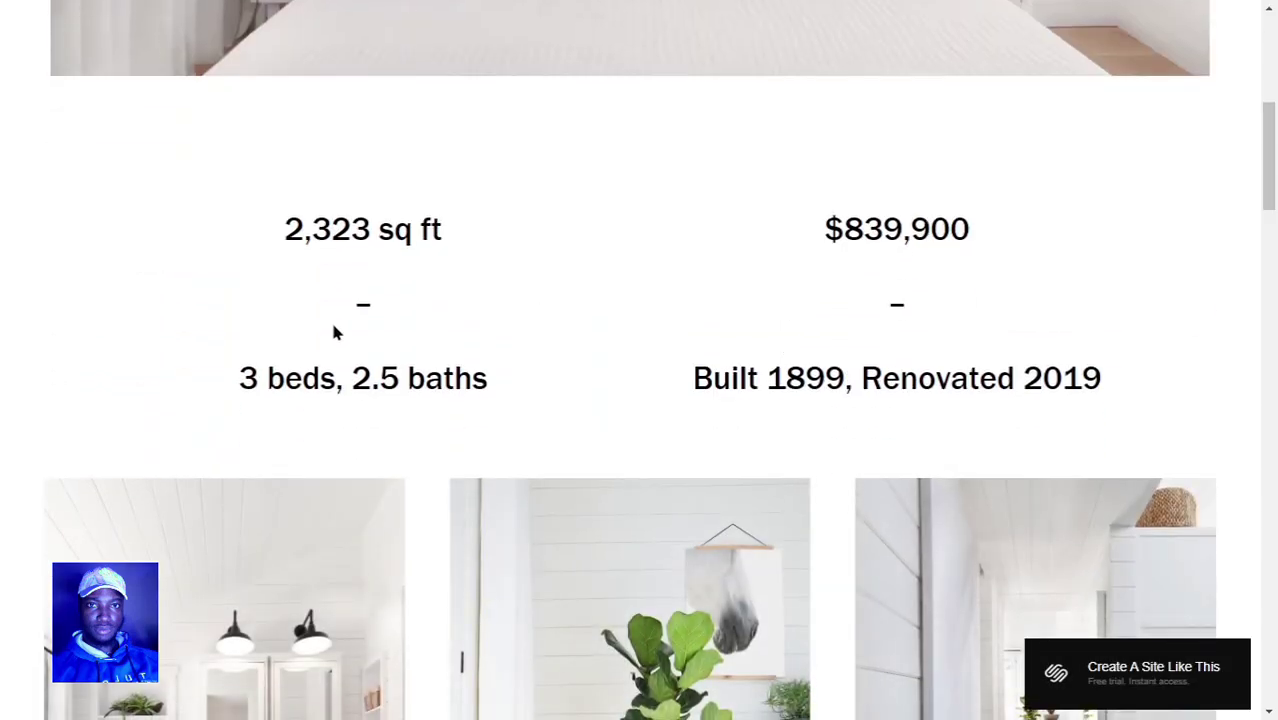
scroll(334, 331, "down", 4)
scroll(434, 308, "down", 4)
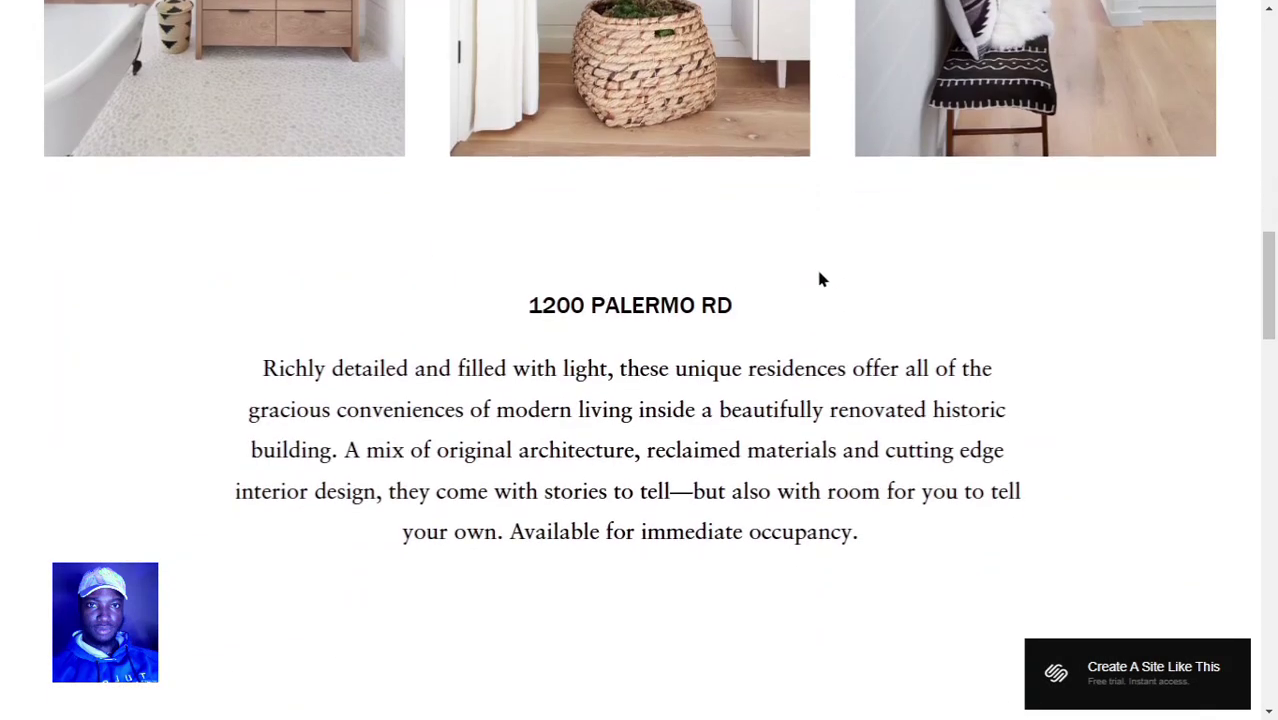
scroll(817, 278, "down", 10)
scroll(817, 280, "down", 6)
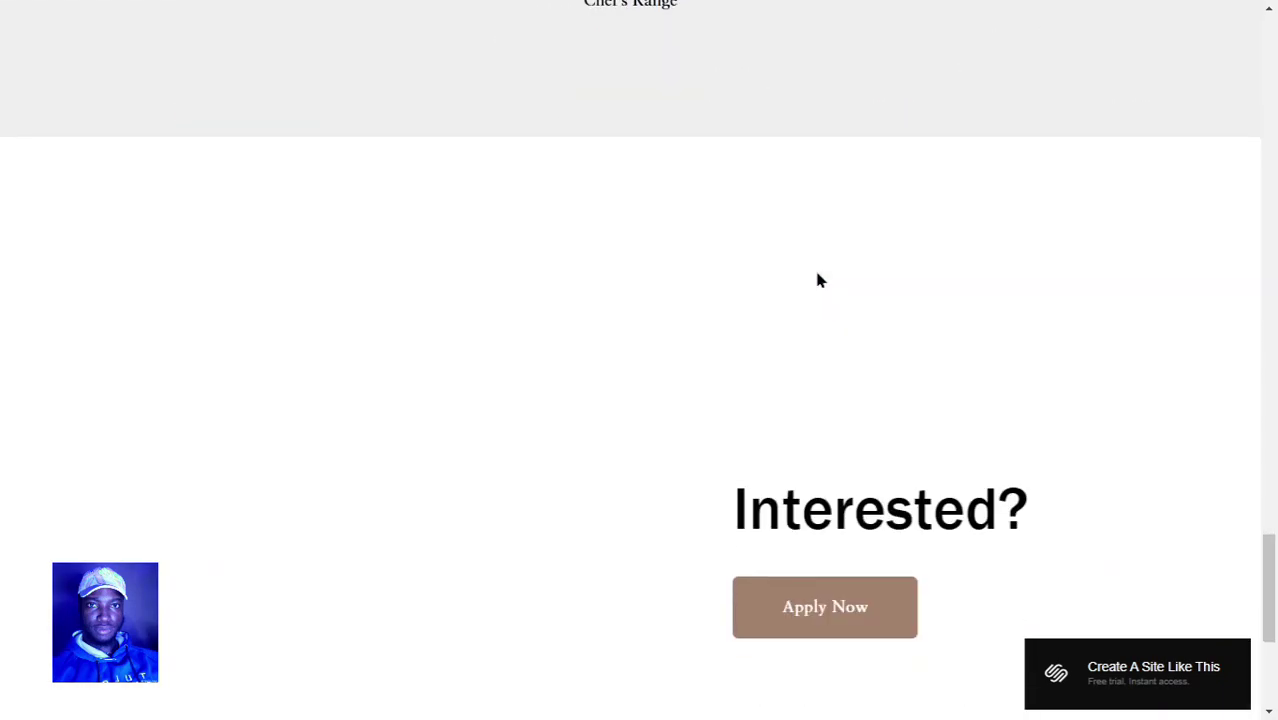
scroll(817, 280, "up", 5)
scroll(557, 249, "up", 2)
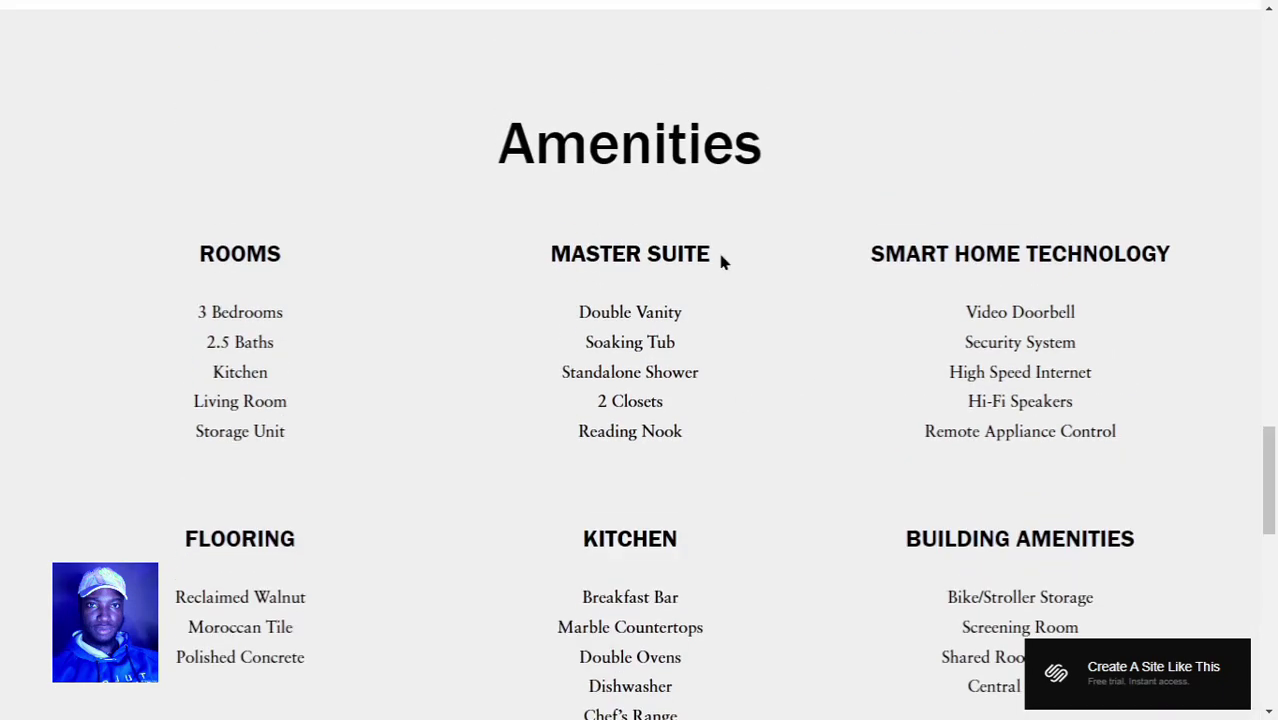
scroll(719, 257, "down", 8)
scroll(722, 262, "down", 2)
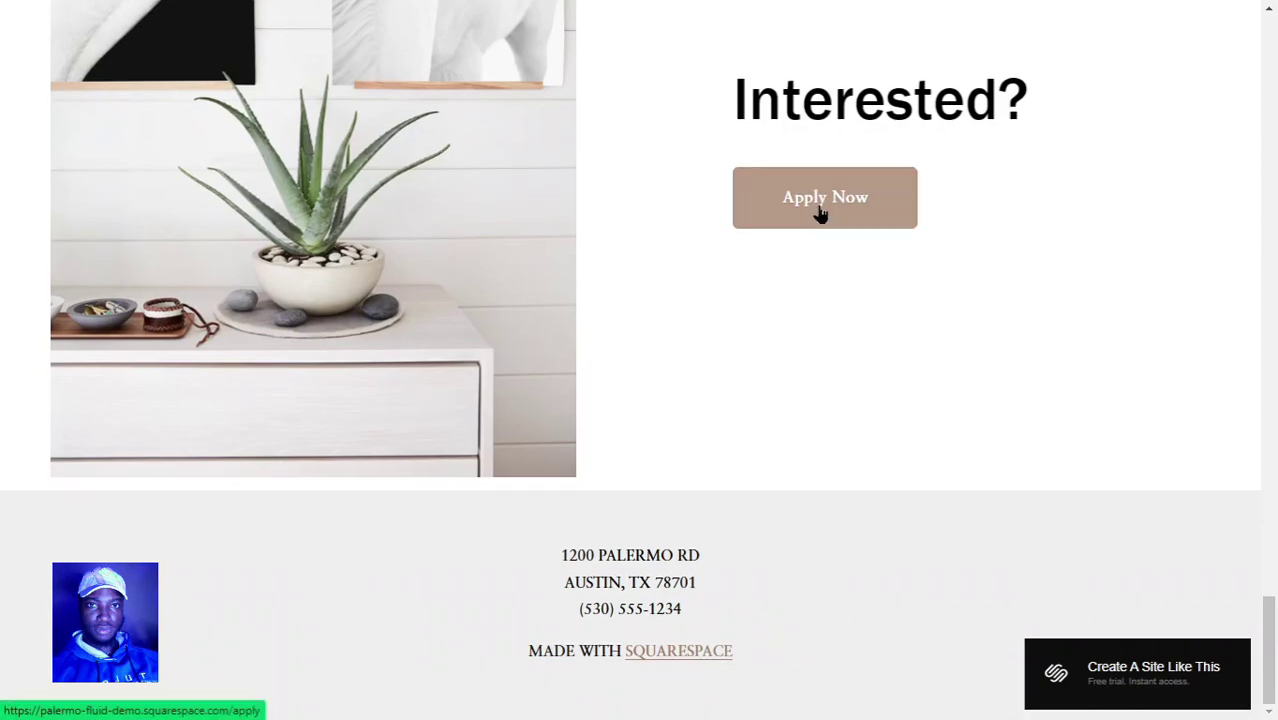
Open the demo's Apply Now application page and scroll through it.
left_click(819, 215)
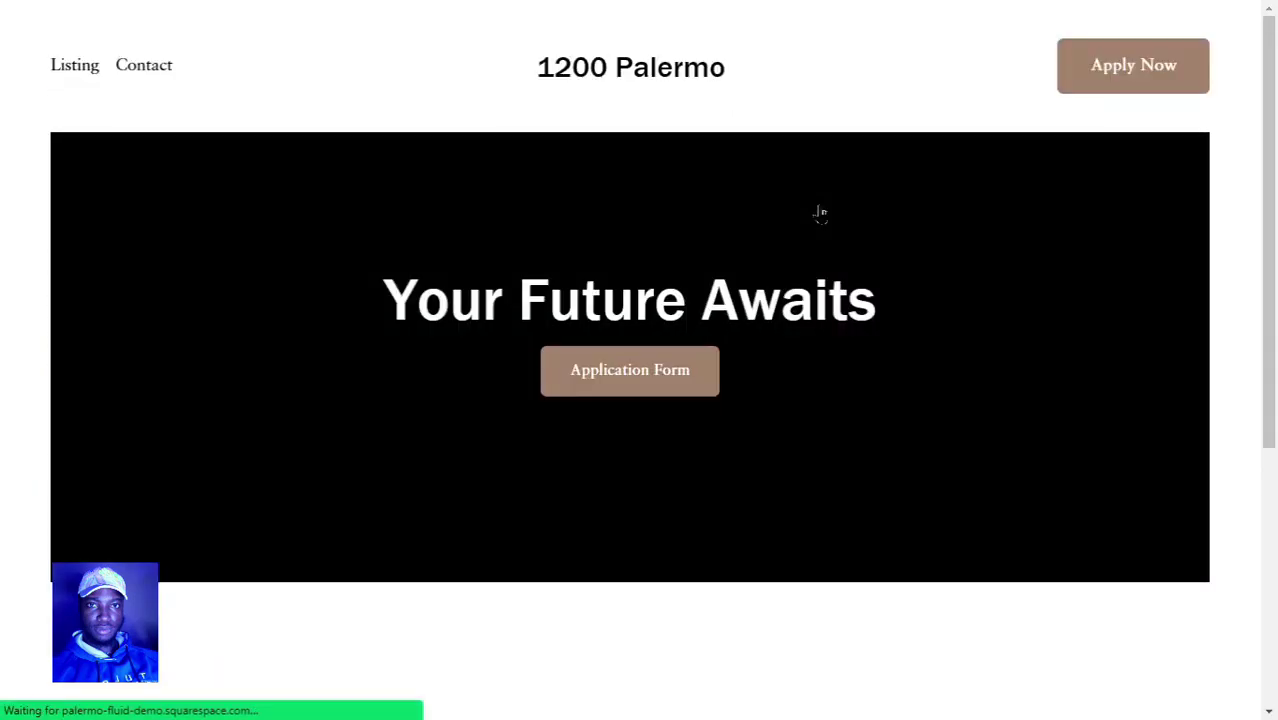
scroll(820, 212, "down", 4)
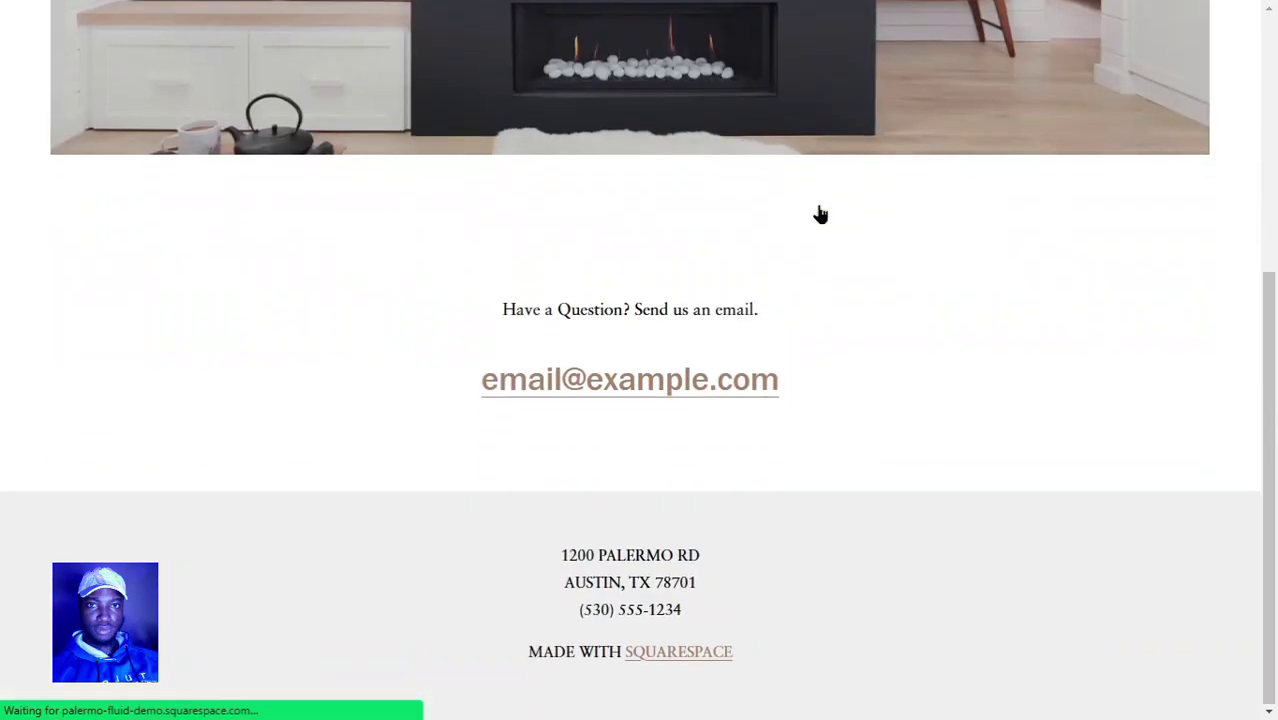
scroll(767, 340, "up", 5)
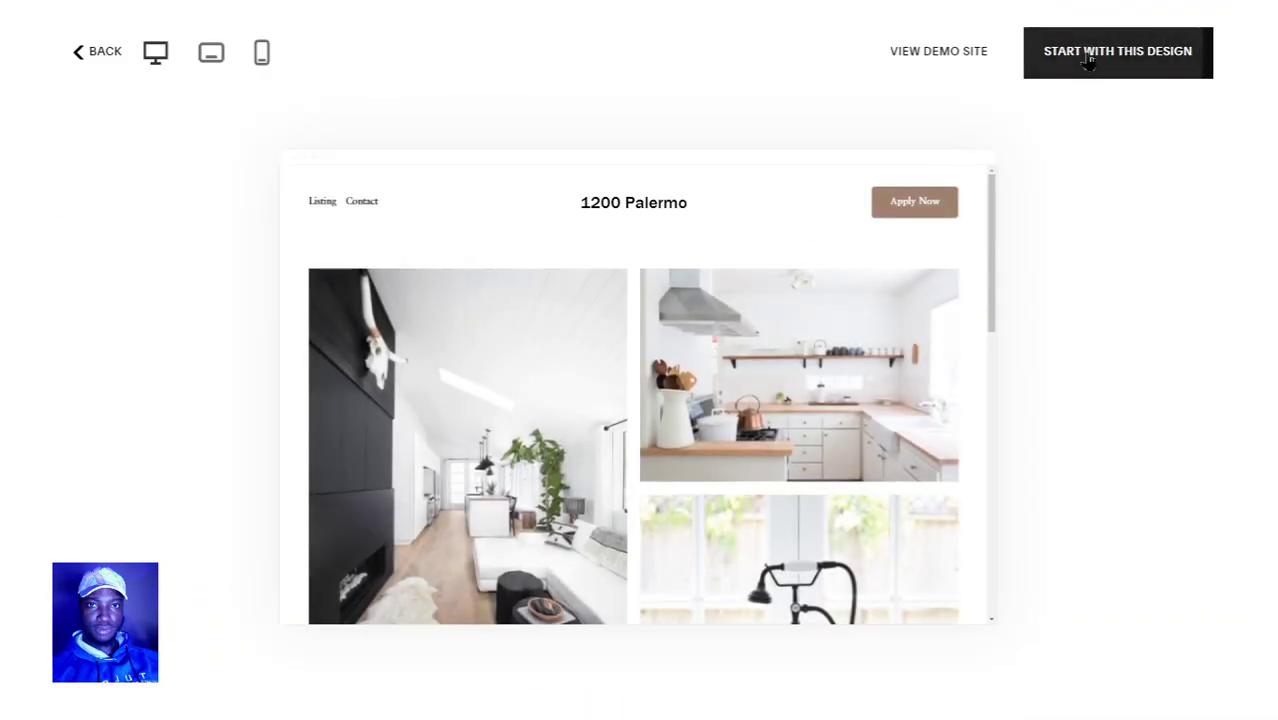
Start a new Palermo site titled 'realtor-miami' and finish the welcome setup.
left_click(1122, 60)
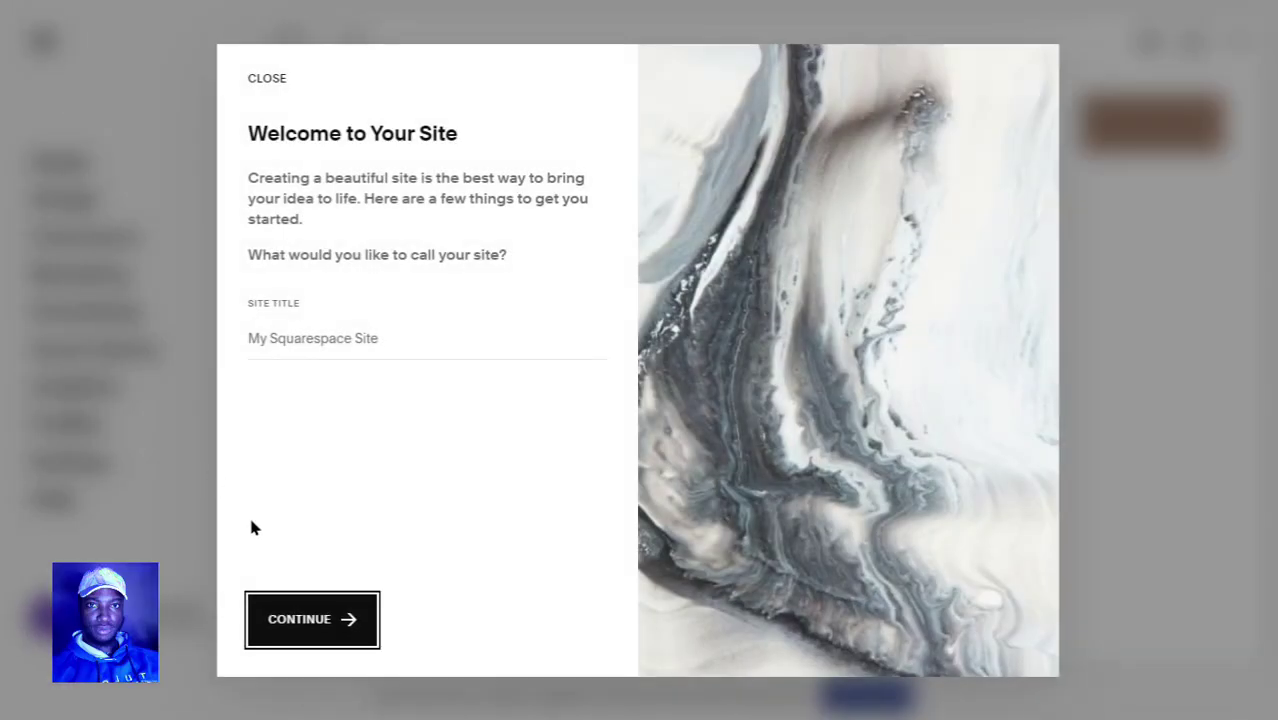
left_click(350, 340)
type("realtor")
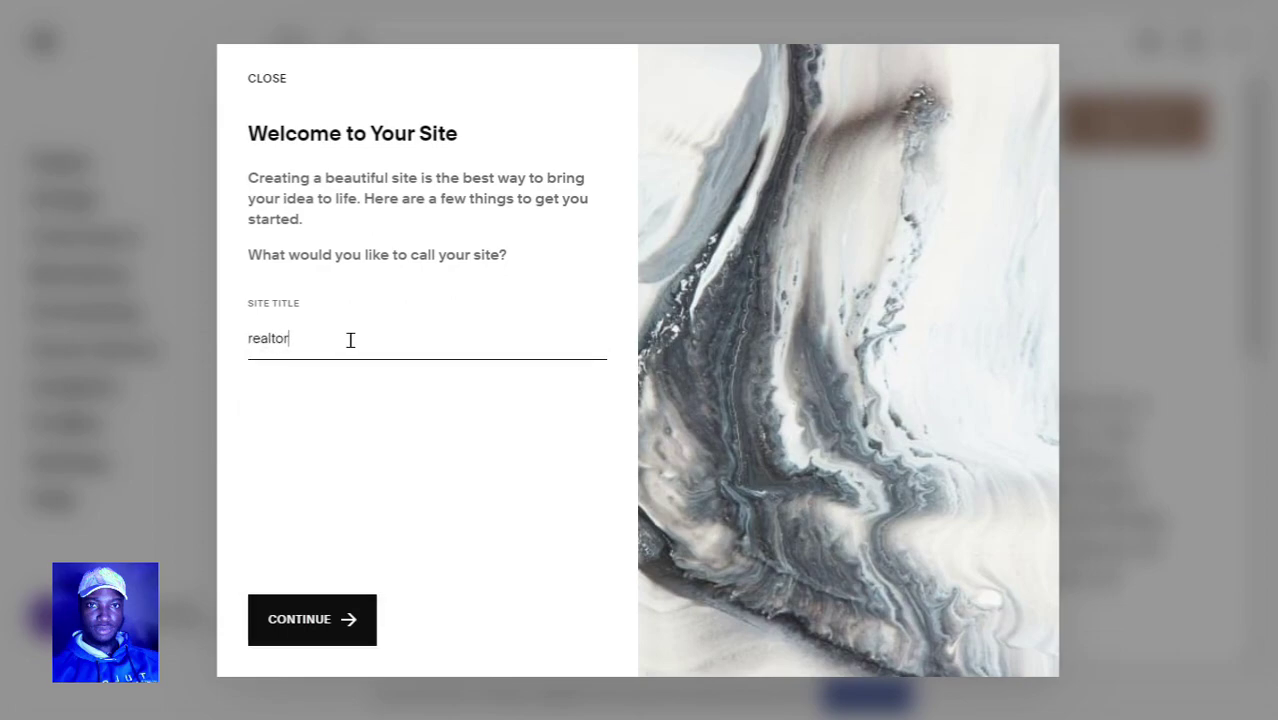
type("-ma")
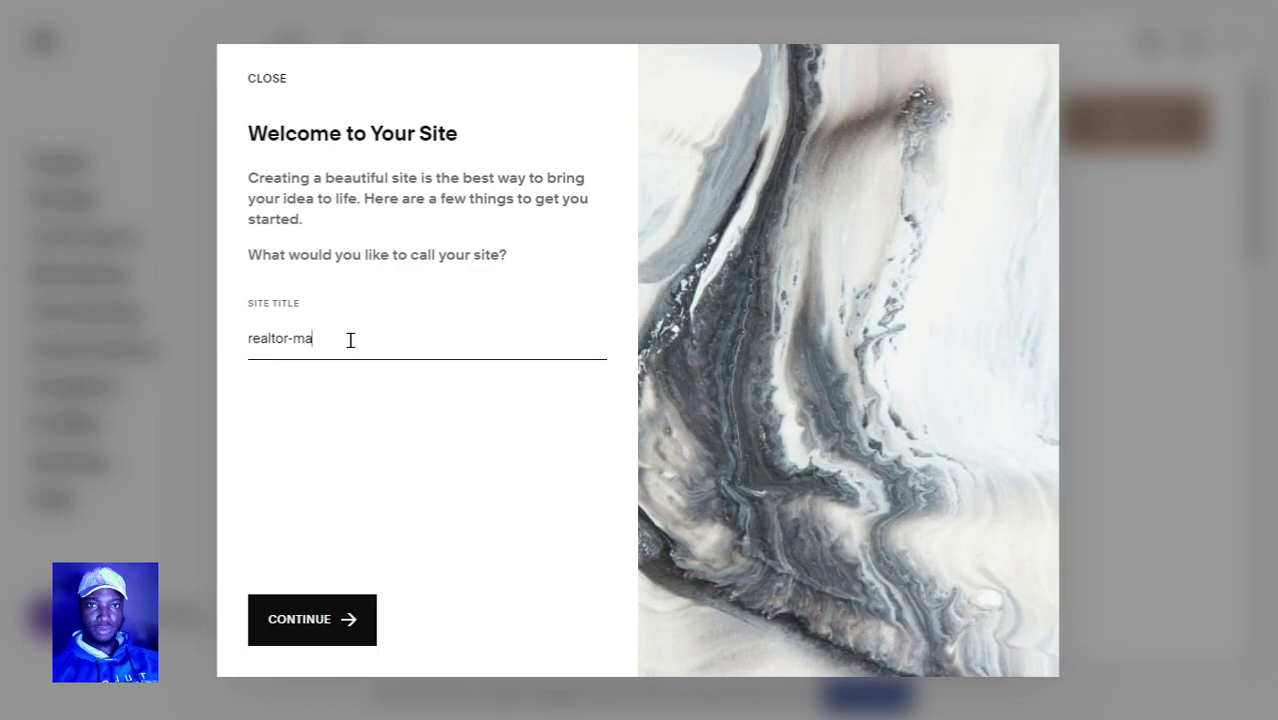
key("BackSpace")
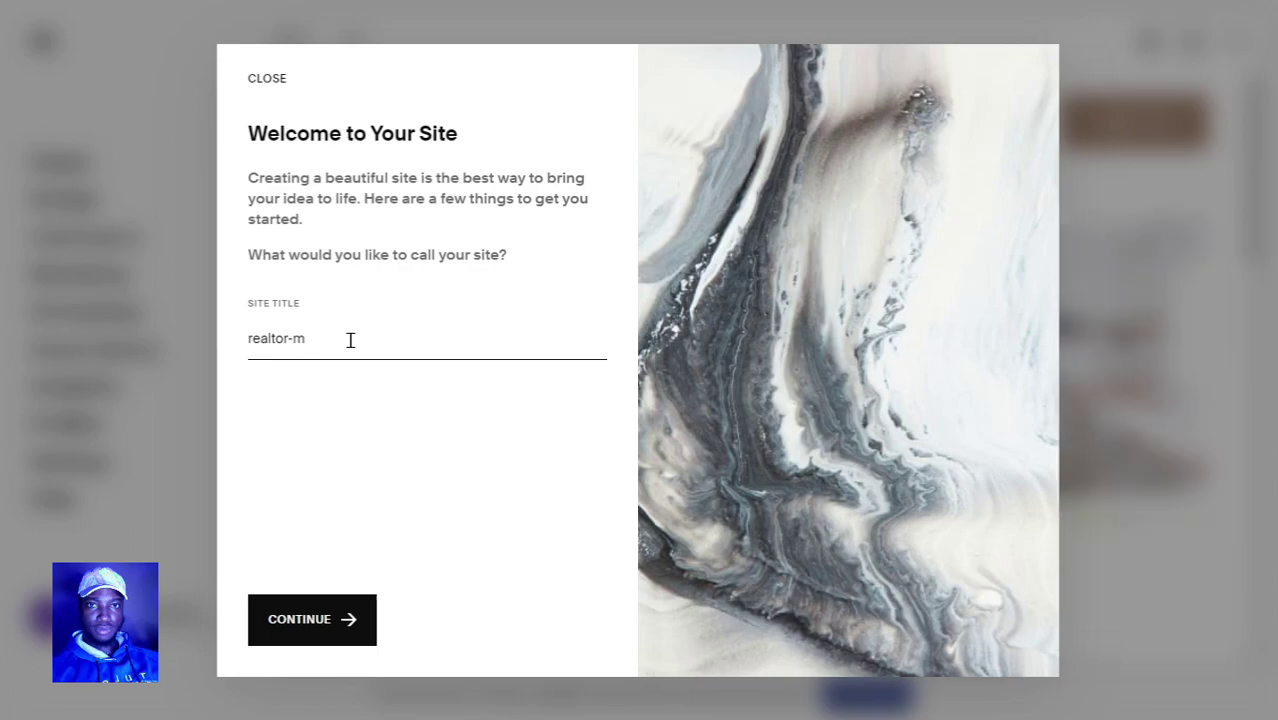
type("iami")
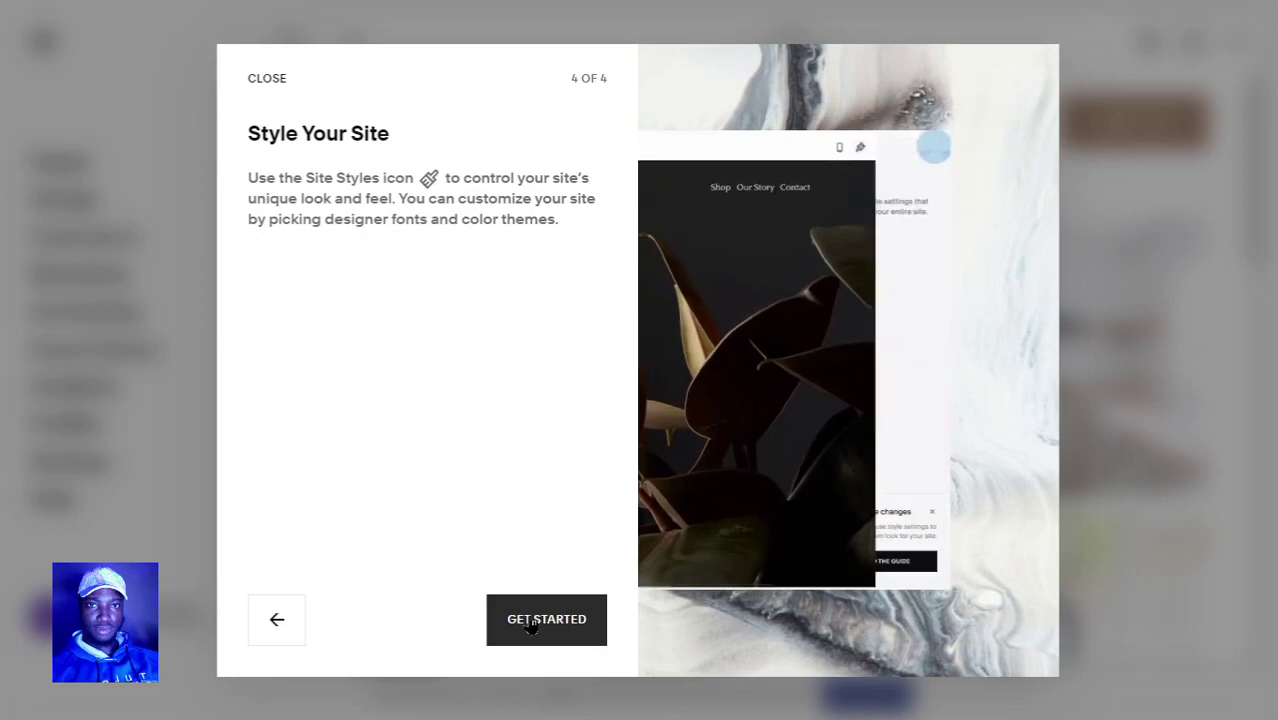
left_click(531, 624)
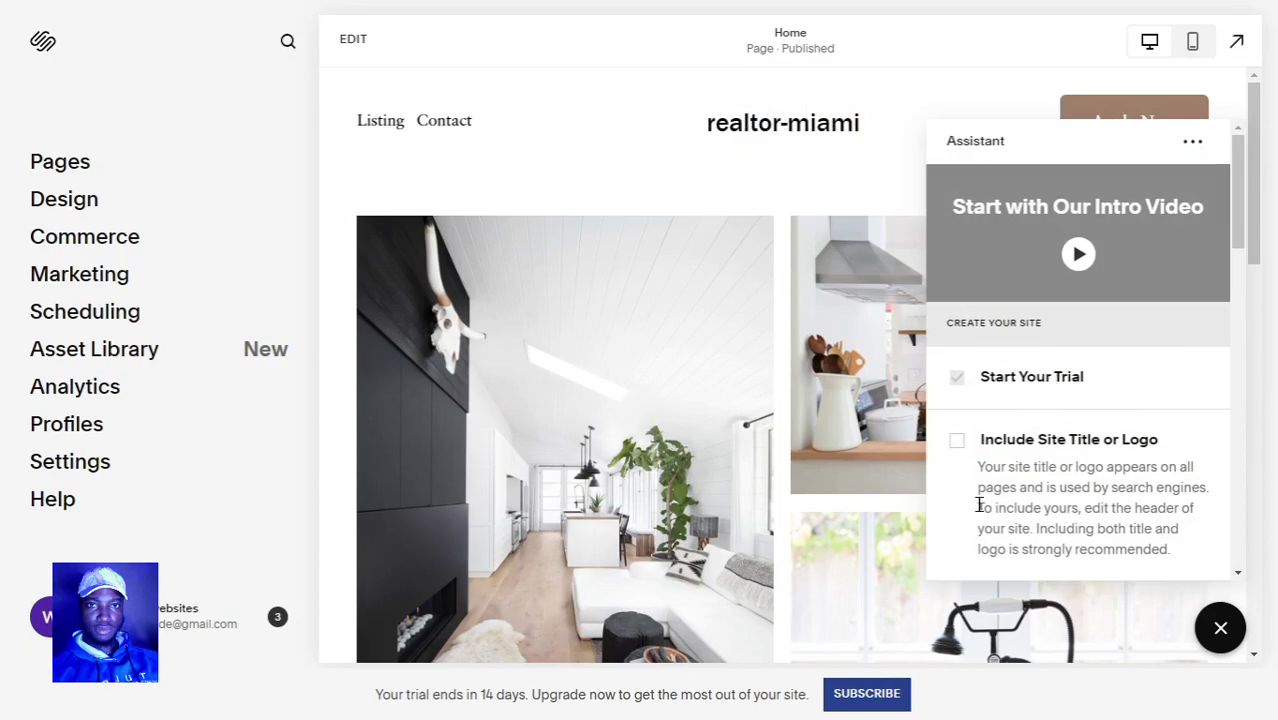
Turn on Social Links in the site header's Elements settings.
scroll(1066, 458, "down", 2)
scroll(1117, 340, "down", 4)
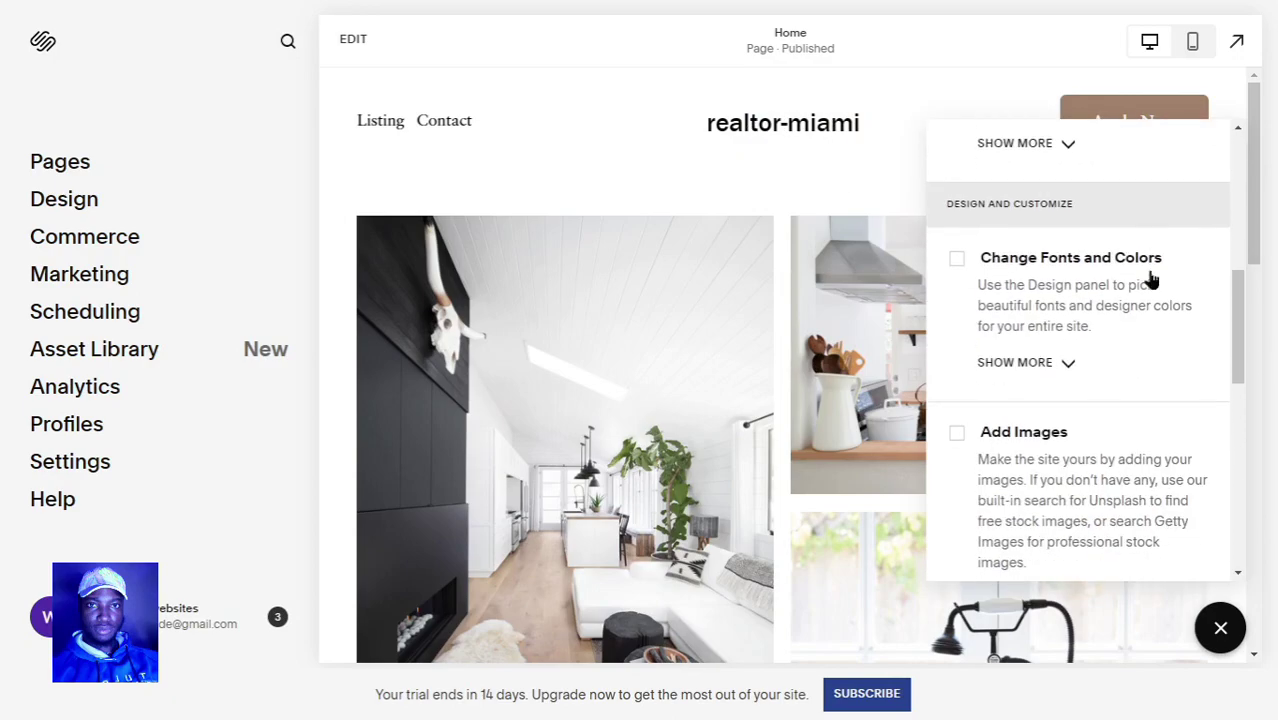
scroll(1155, 254, "up", 4)
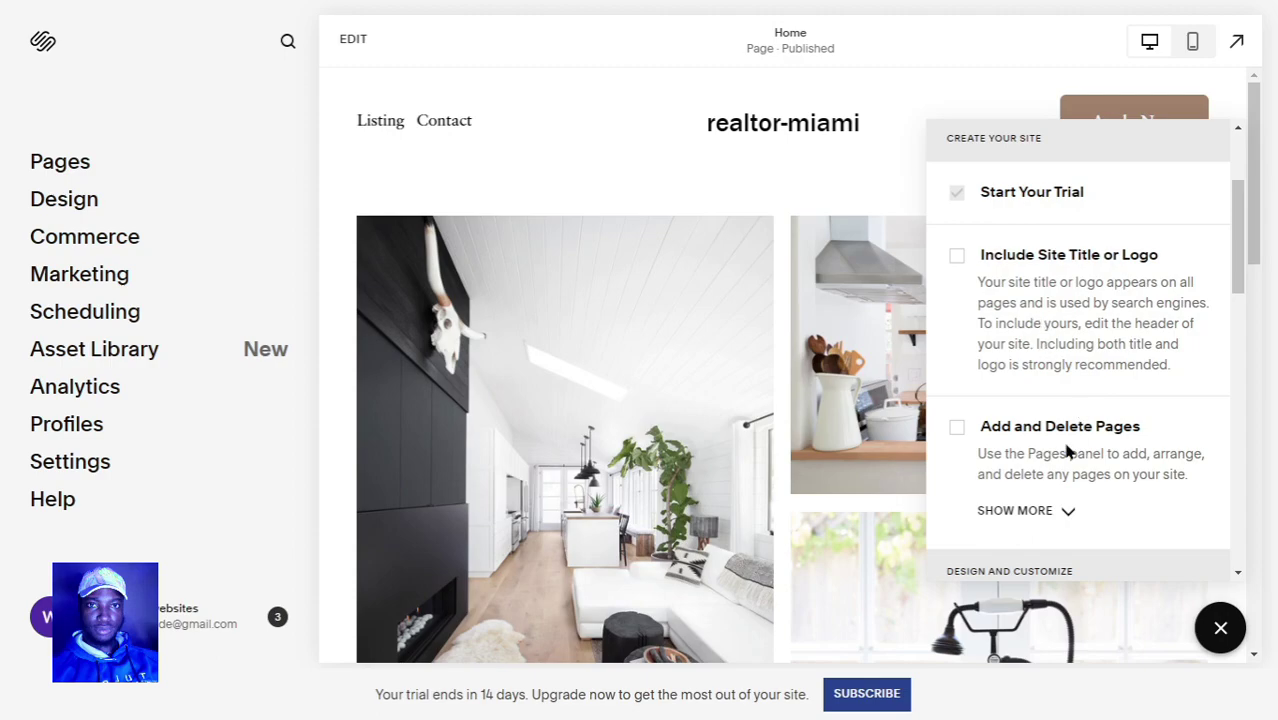
scroll(1066, 452, "down", 1)
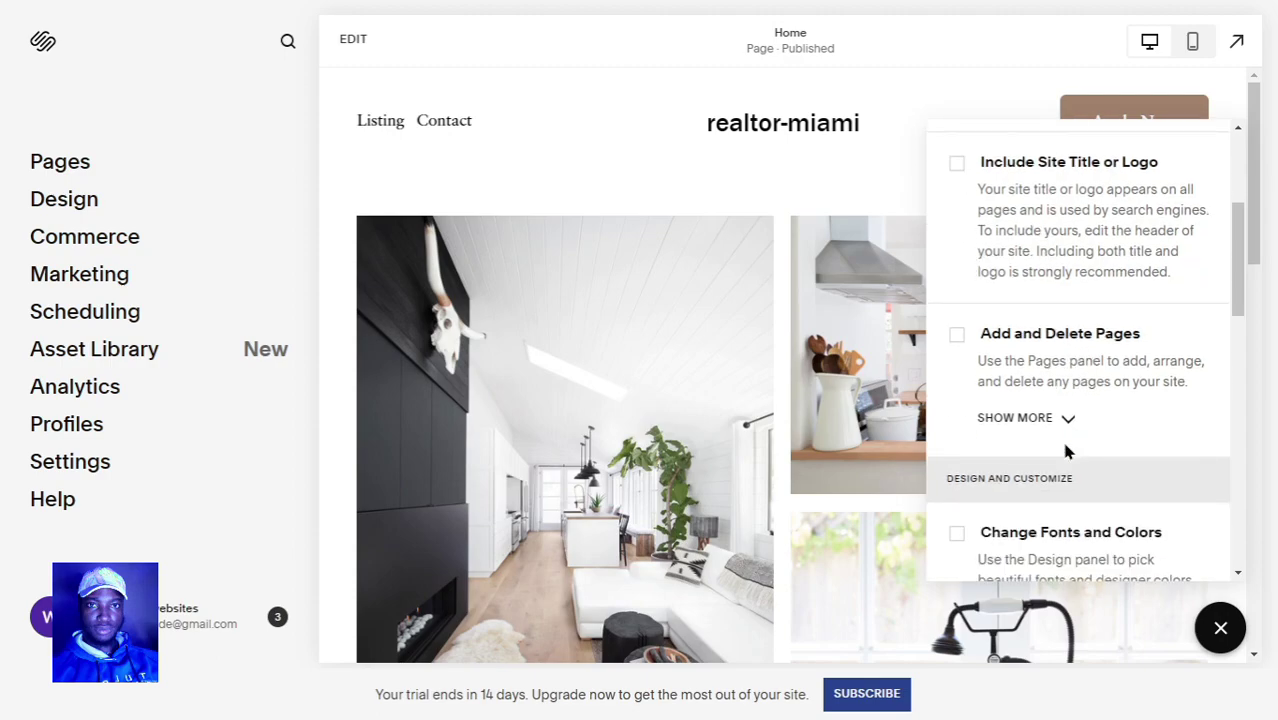
scroll(1066, 428, "down", 3)
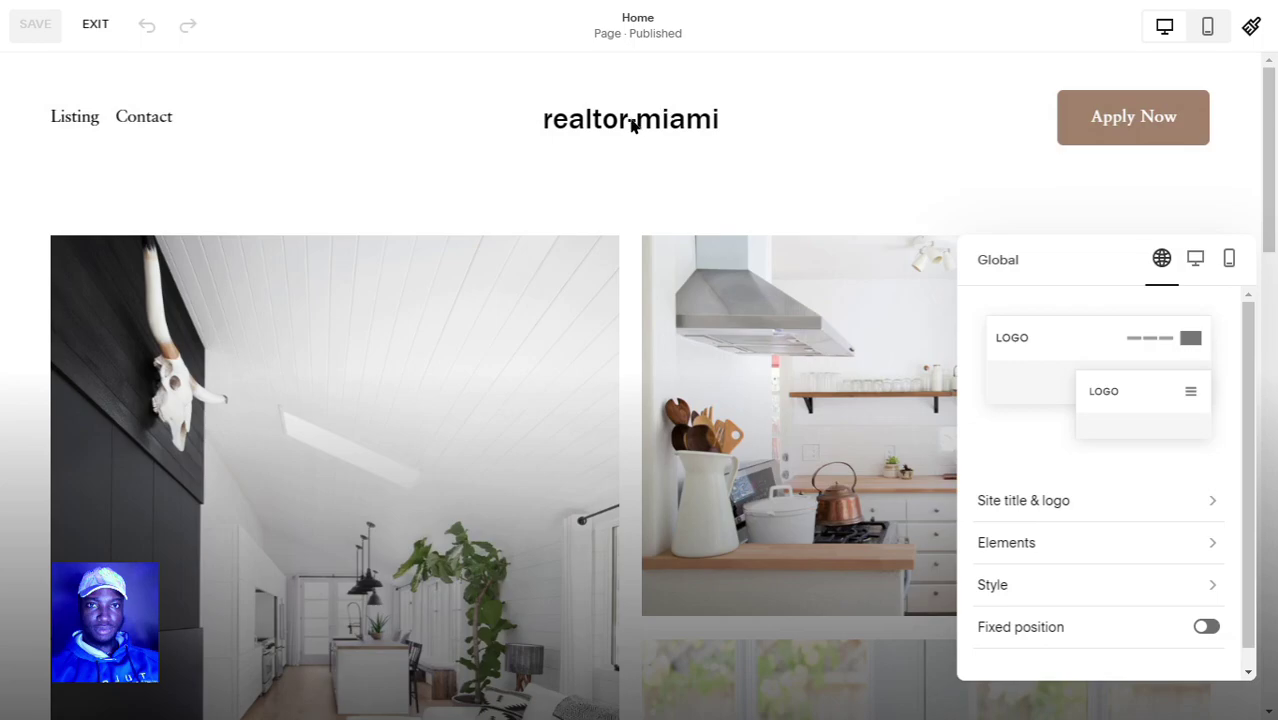
left_click(632, 124)
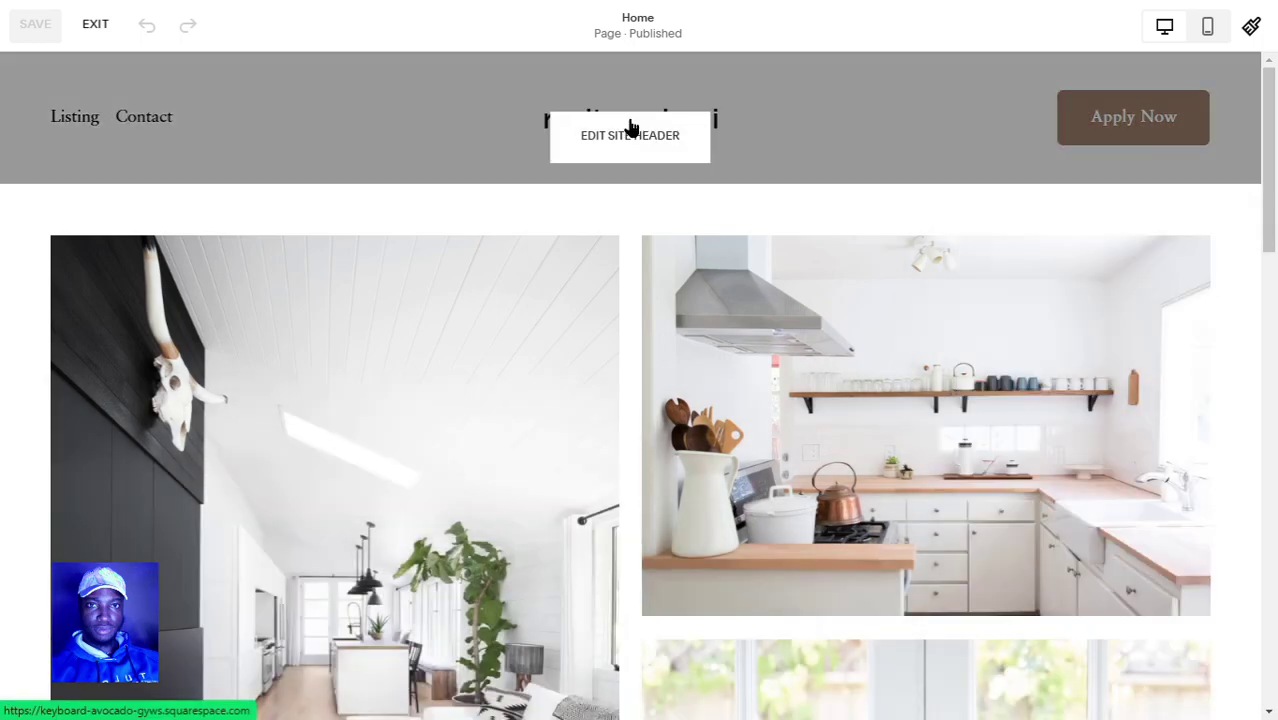
left_click(630, 130)
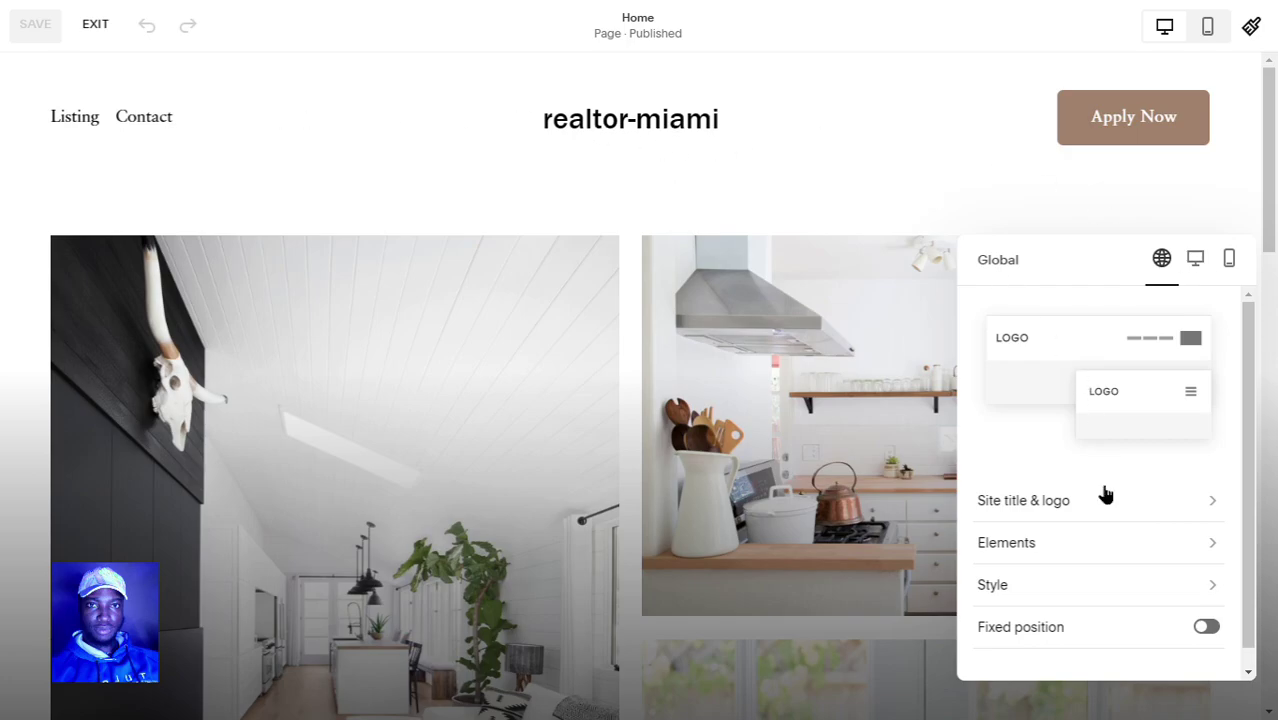
scroll(1078, 575, "down", 1)
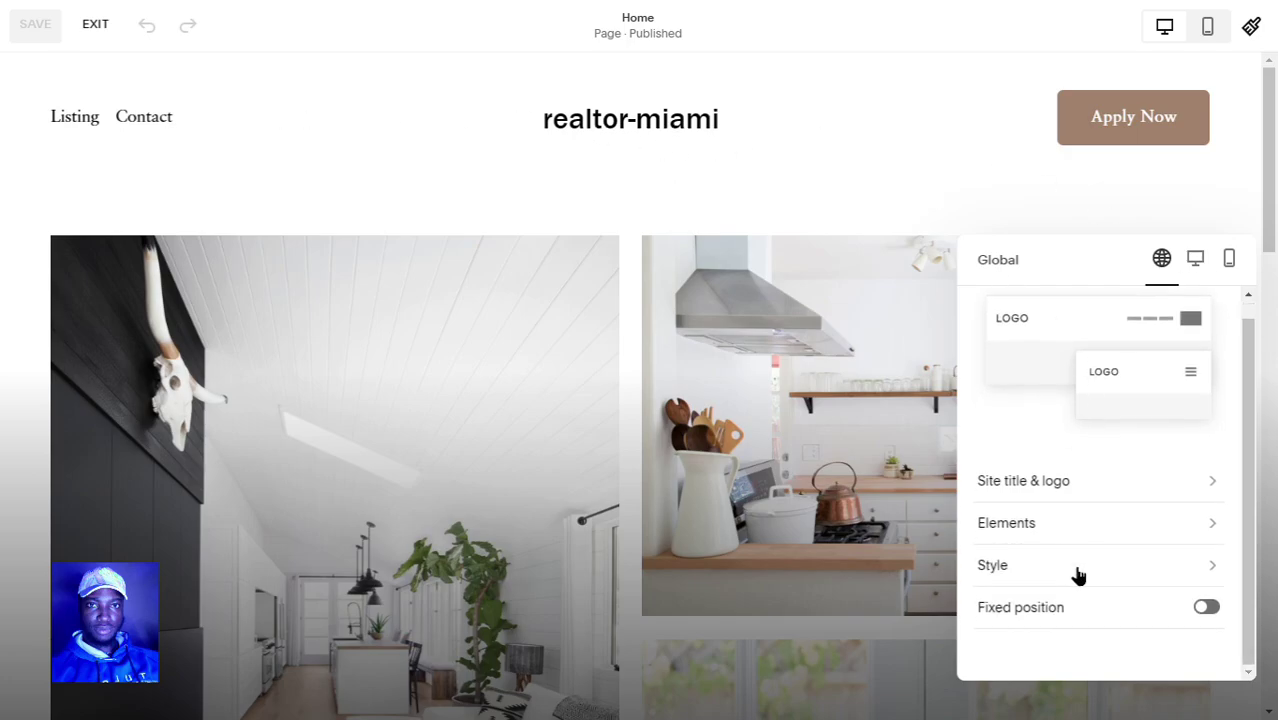
left_click(1190, 522)
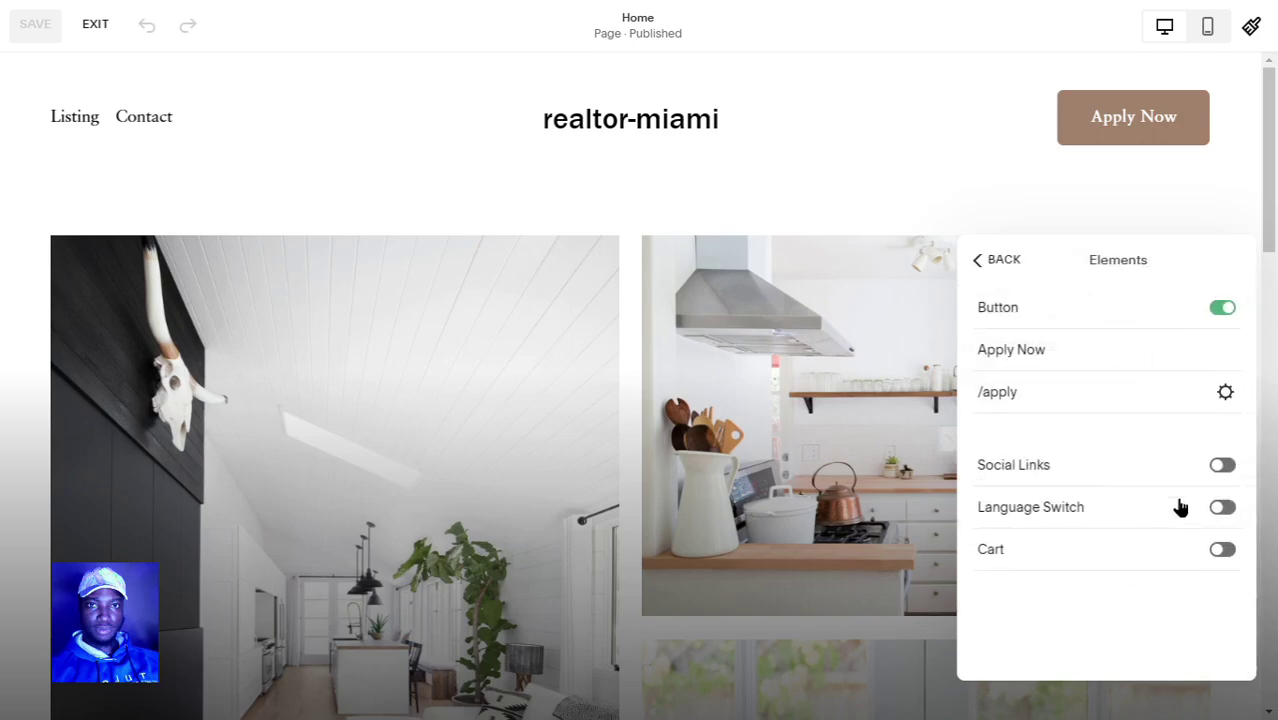
left_click(1221, 466)
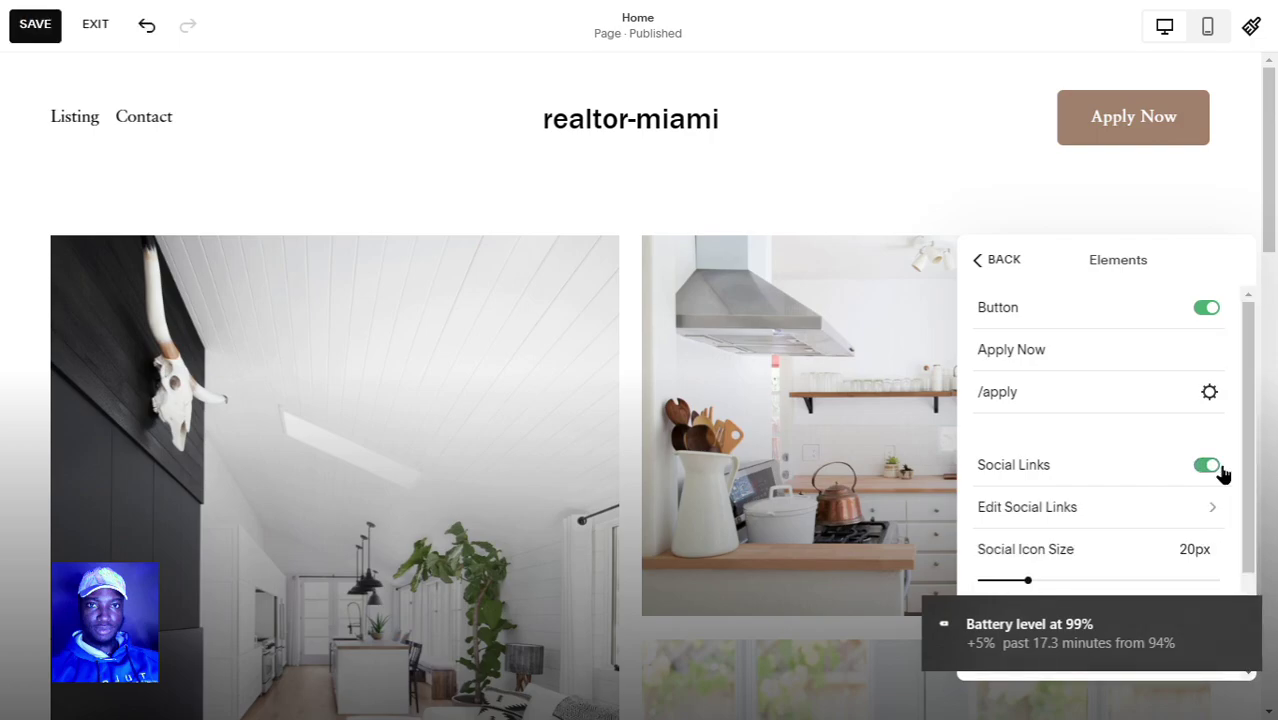
Add a facebook.com social link and try a square border for its icon.
left_click(1197, 514)
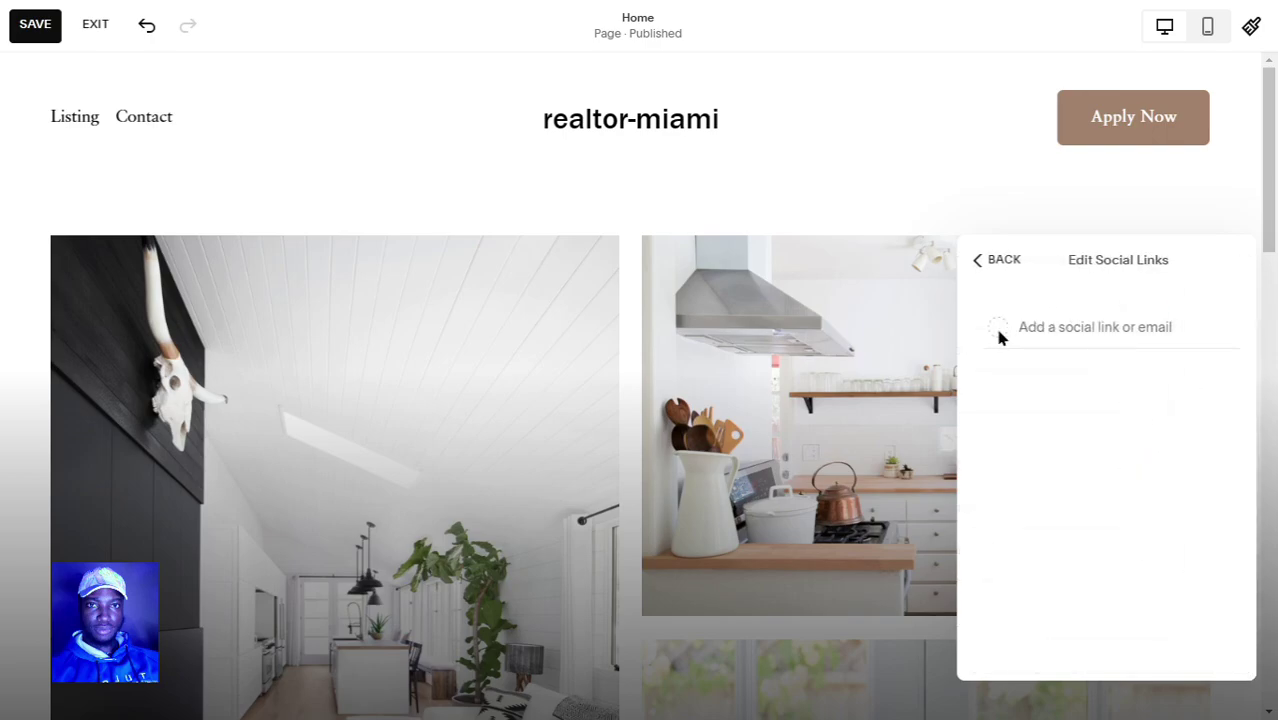
left_click(1000, 338)
type("fsv")
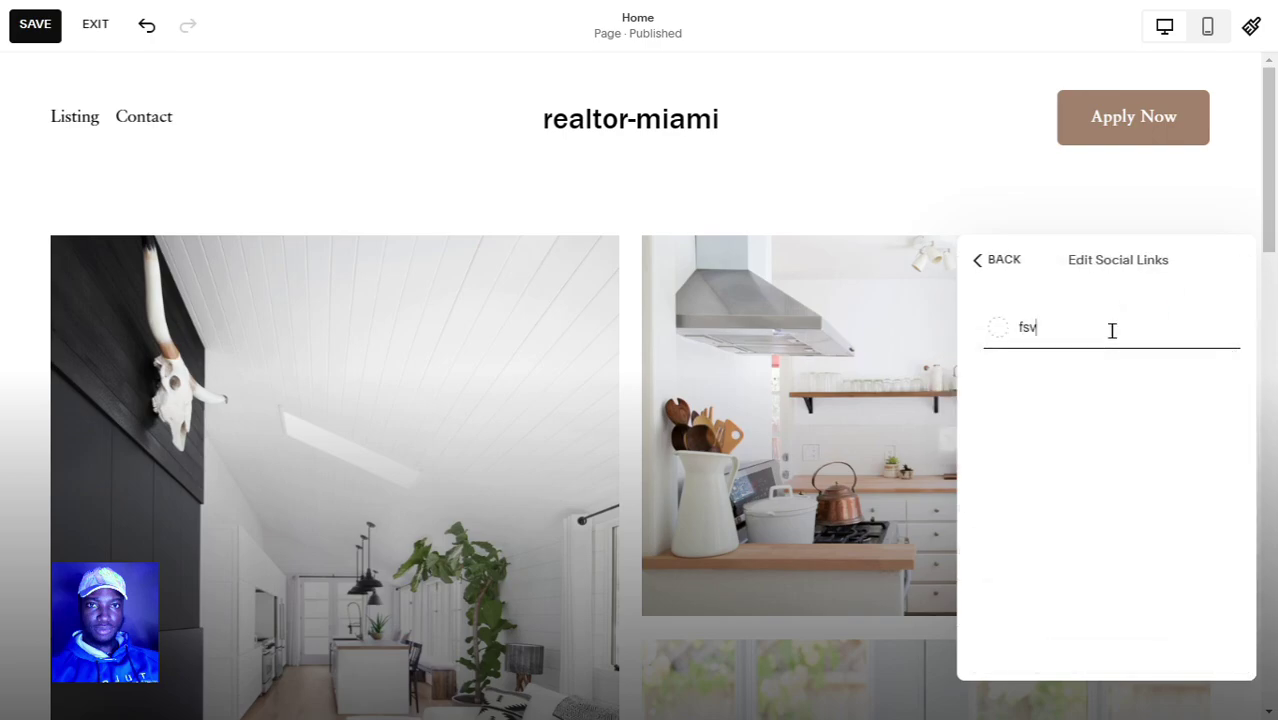
type("r")
key("ctrl+a")
type("facebook.com")
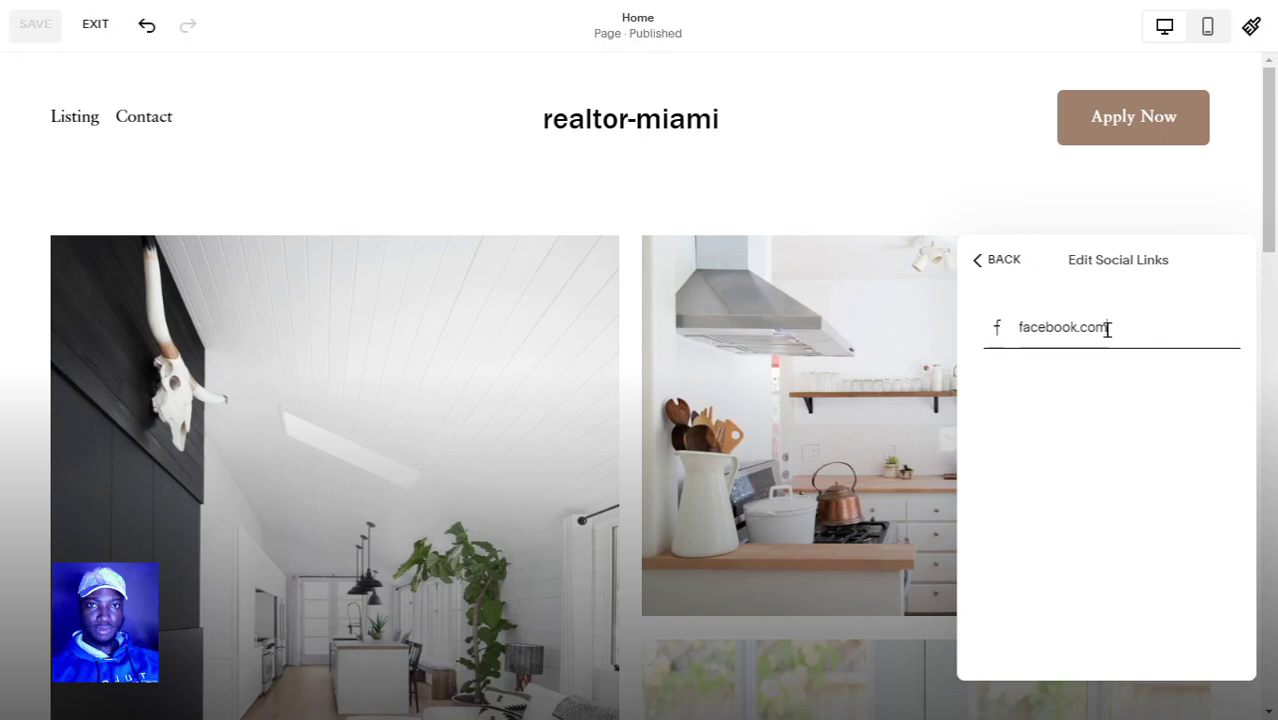
key("Return")
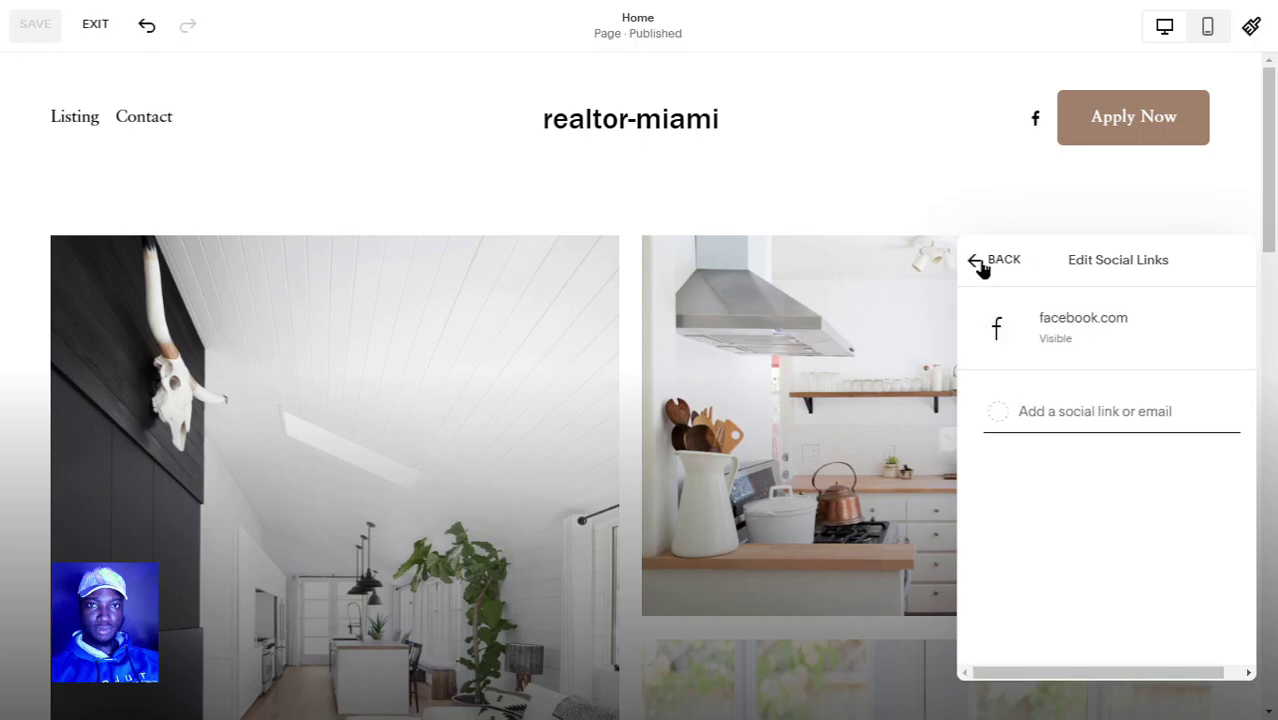
left_click(995, 260)
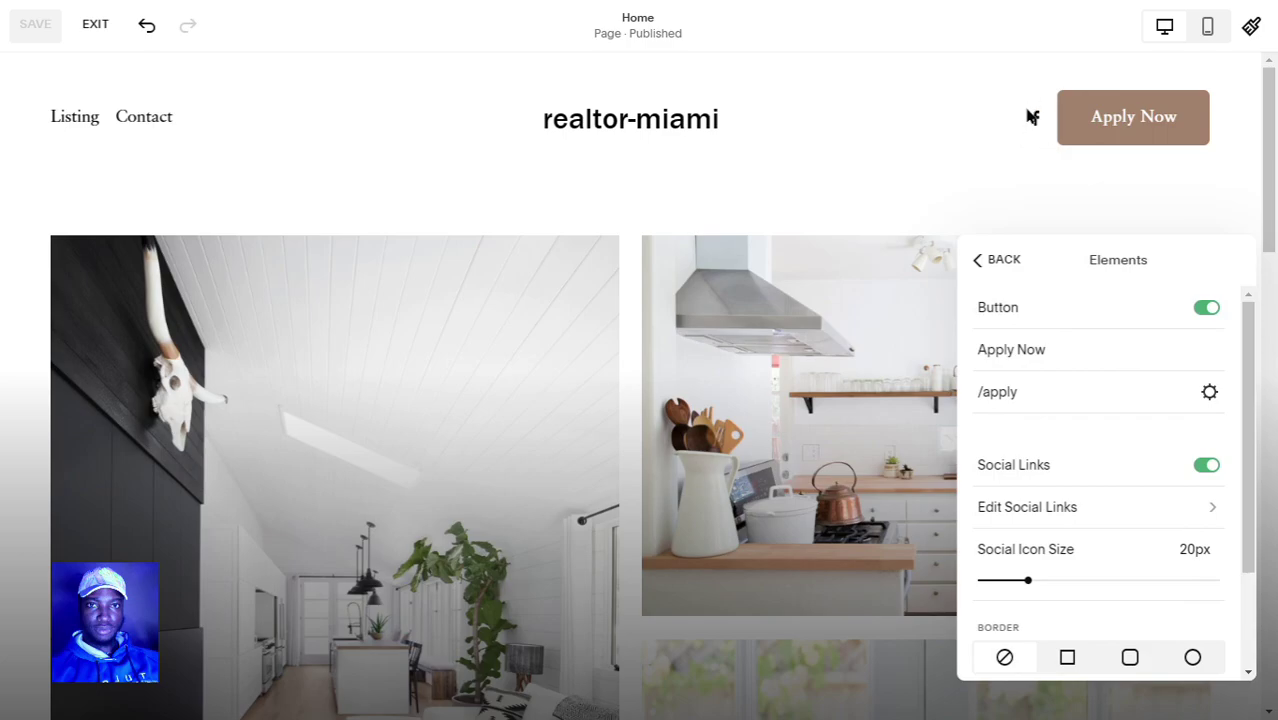
scroll(1080, 452, "down", 2)
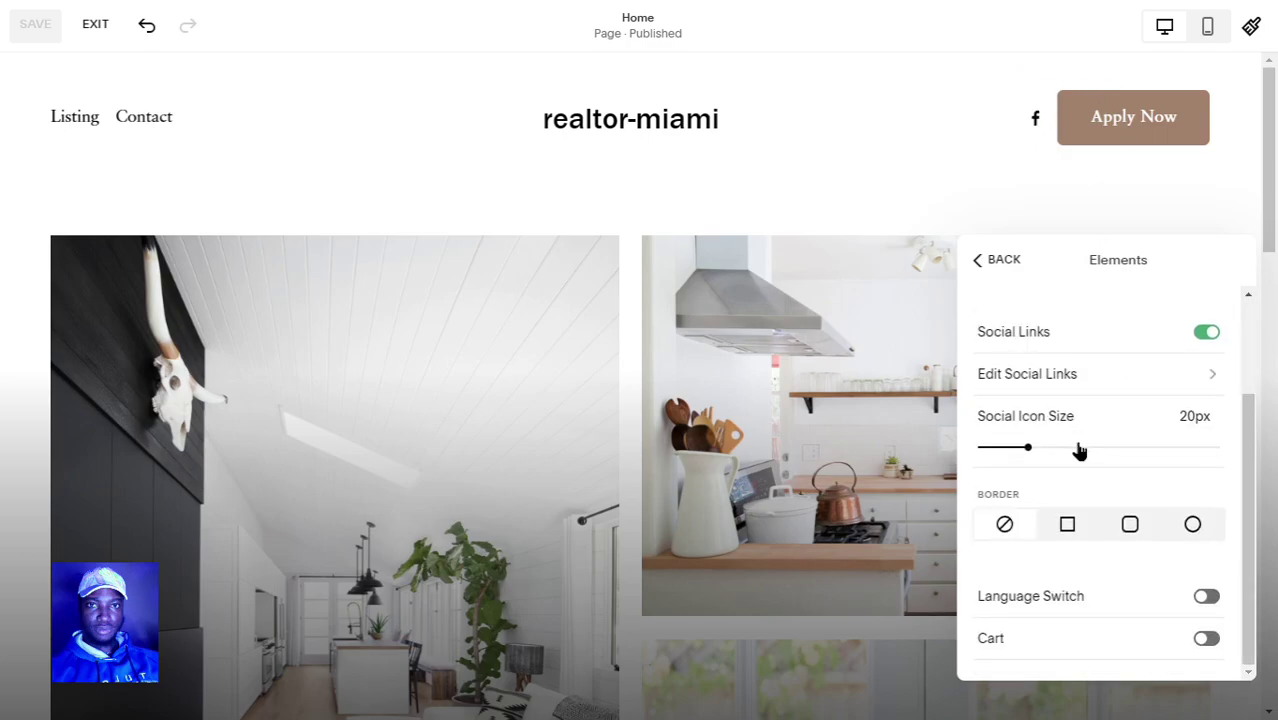
left_click(1070, 528)
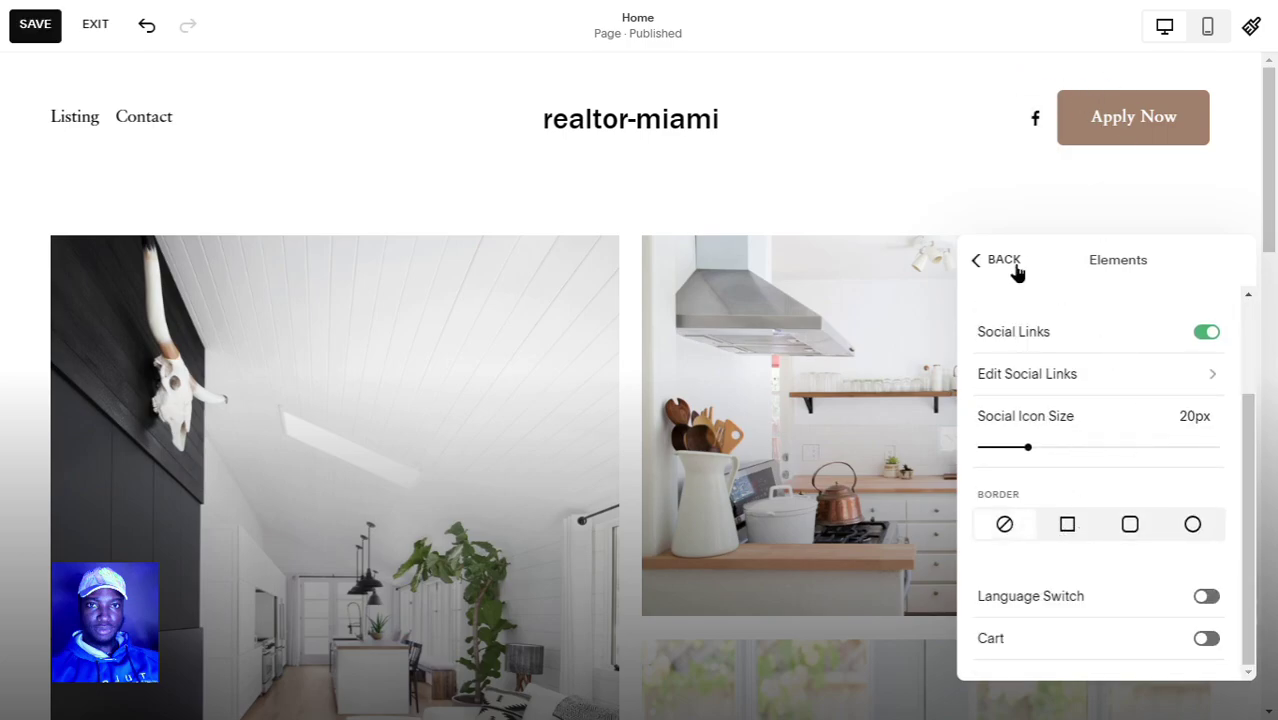
Replace the header's Site Title 'realtor-miami' with 'aventador realty' in Site title & logo.
left_click(972, 260)
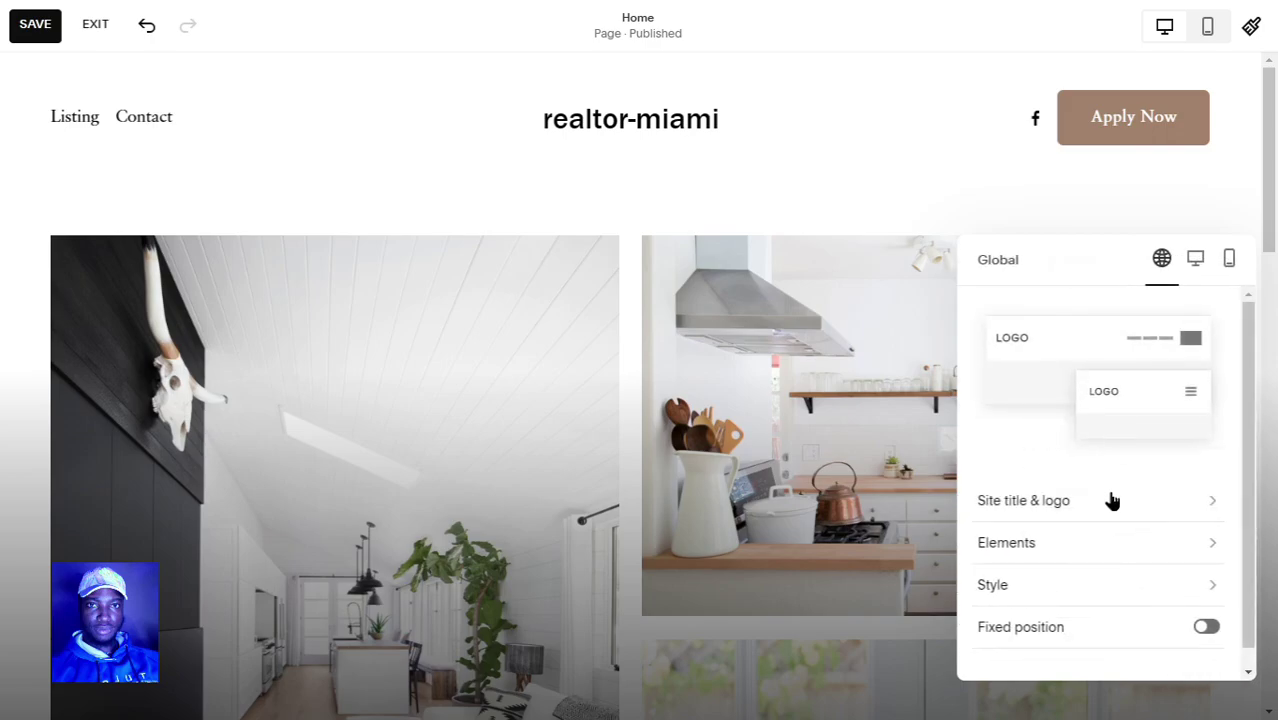
left_click(1110, 503)
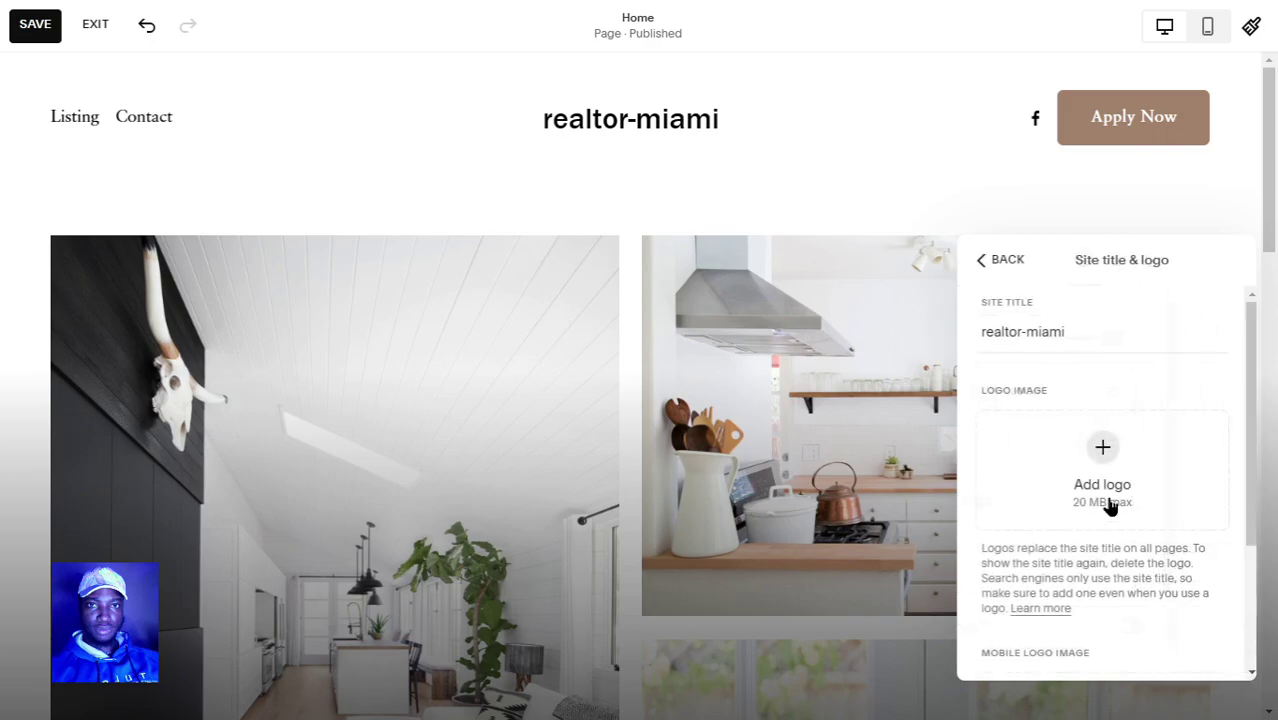
left_click(1066, 322)
triple_click(1097, 333)
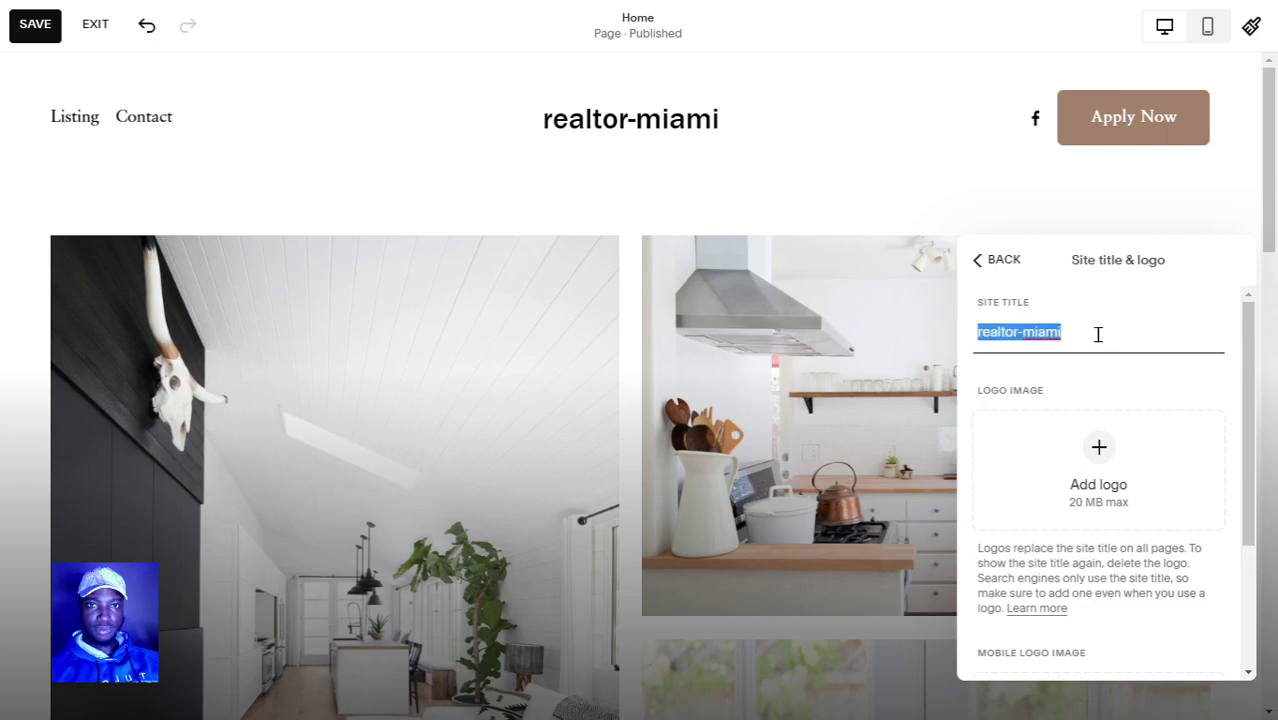
type("aven")
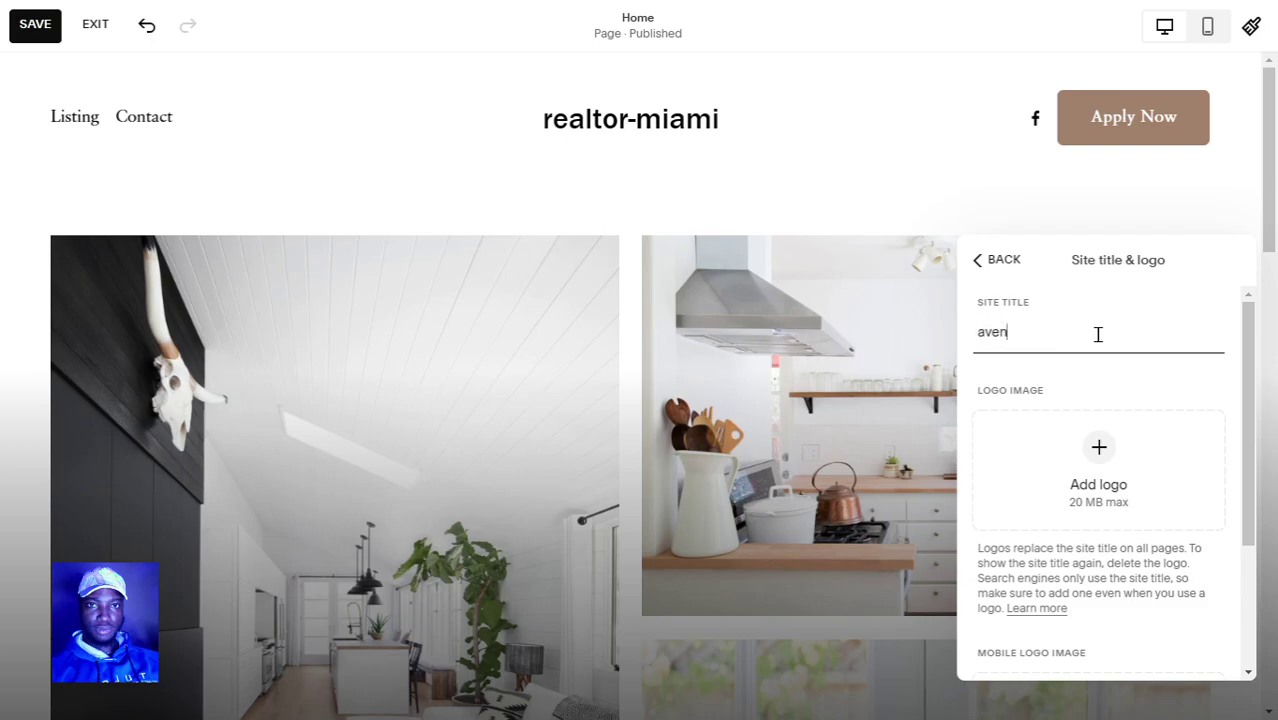
type("taro")
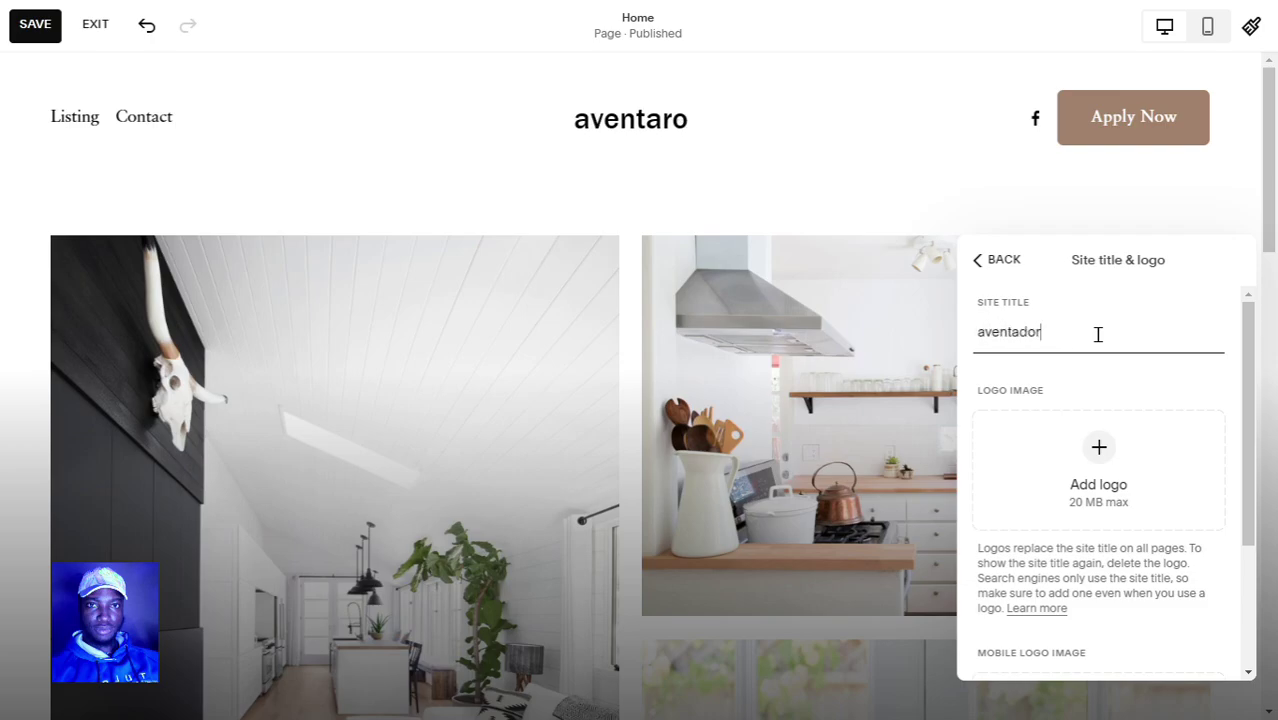
type(" re")
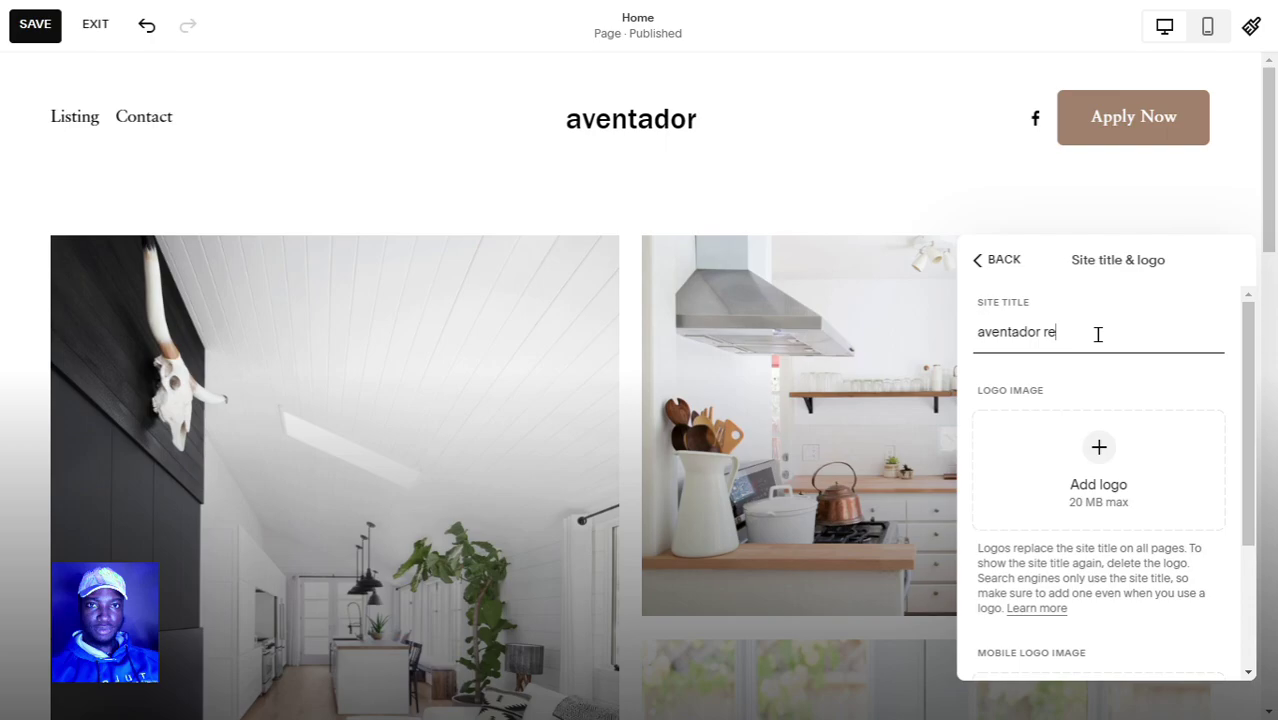
type("alto")
key("BackSpace")
type("y")
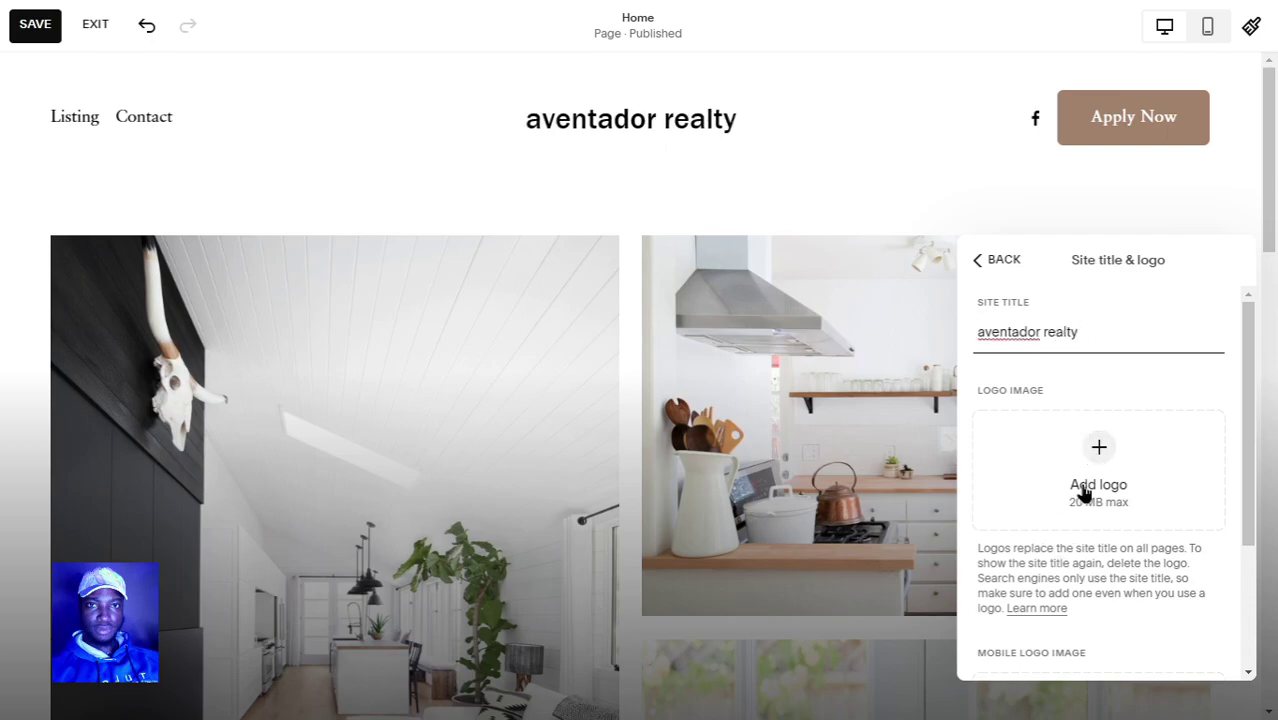
left_click(979, 262)
left_click(979, 260)
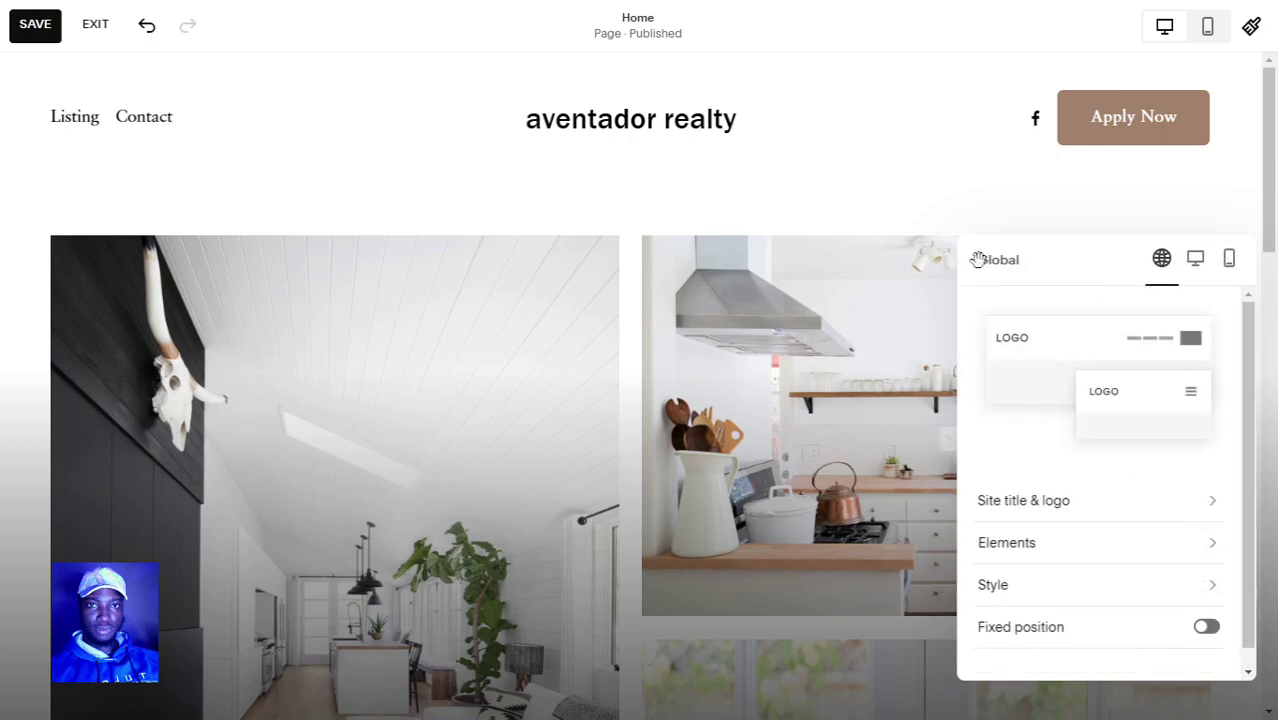
Reduce the home page gallery's image spacing from 40 to 17.
left_click(704, 341)
scroll(440, 387, "down", 4)
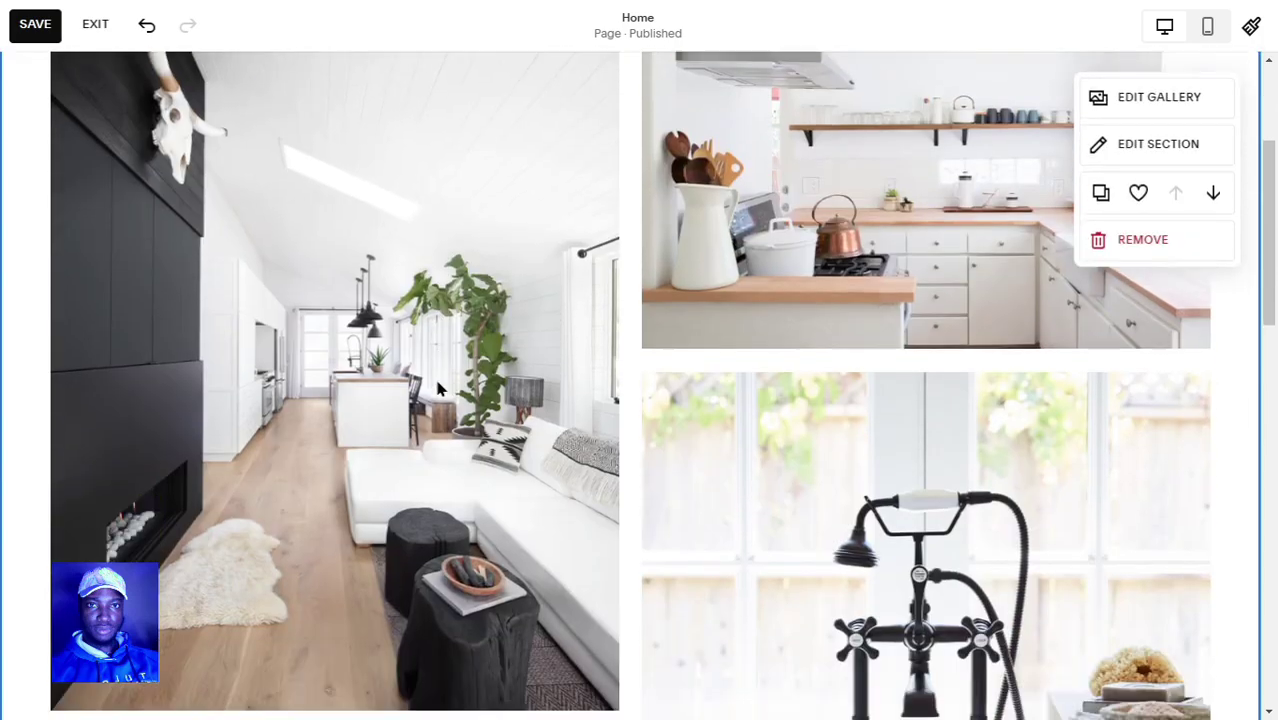
scroll(436, 380, "up", 4)
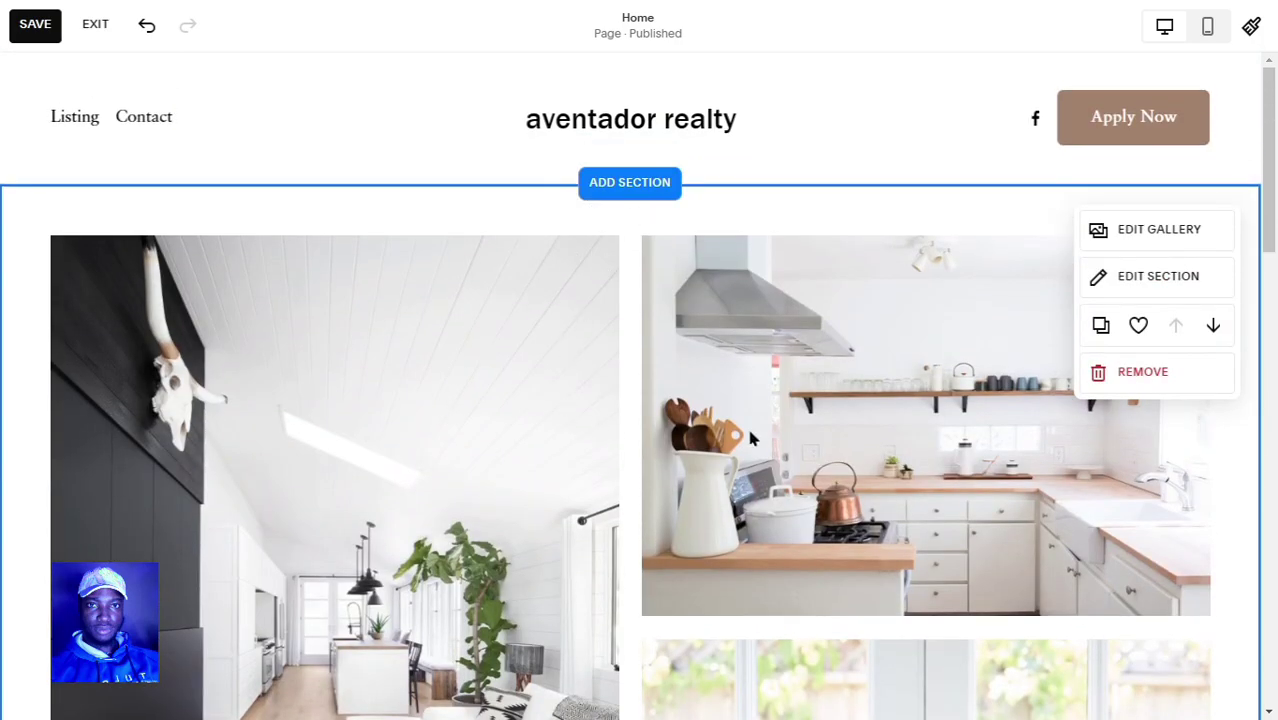
left_click(1125, 285)
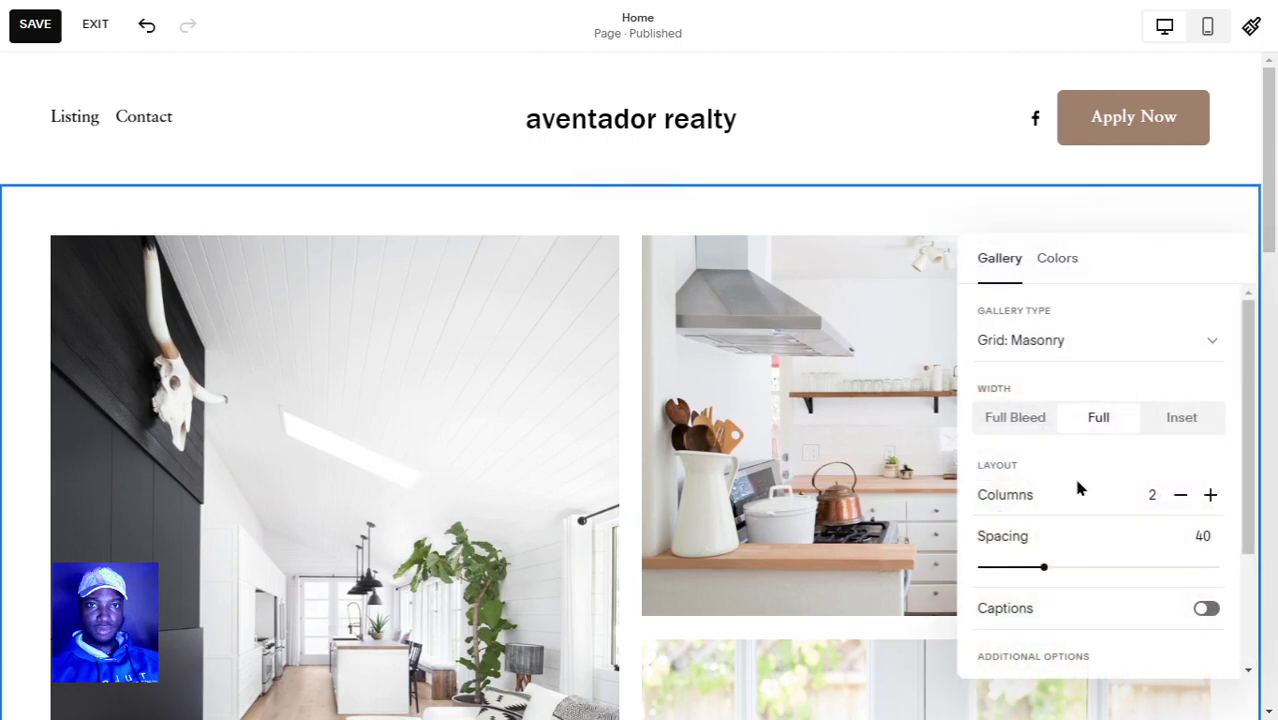
scroll(1095, 545, "down", 2)
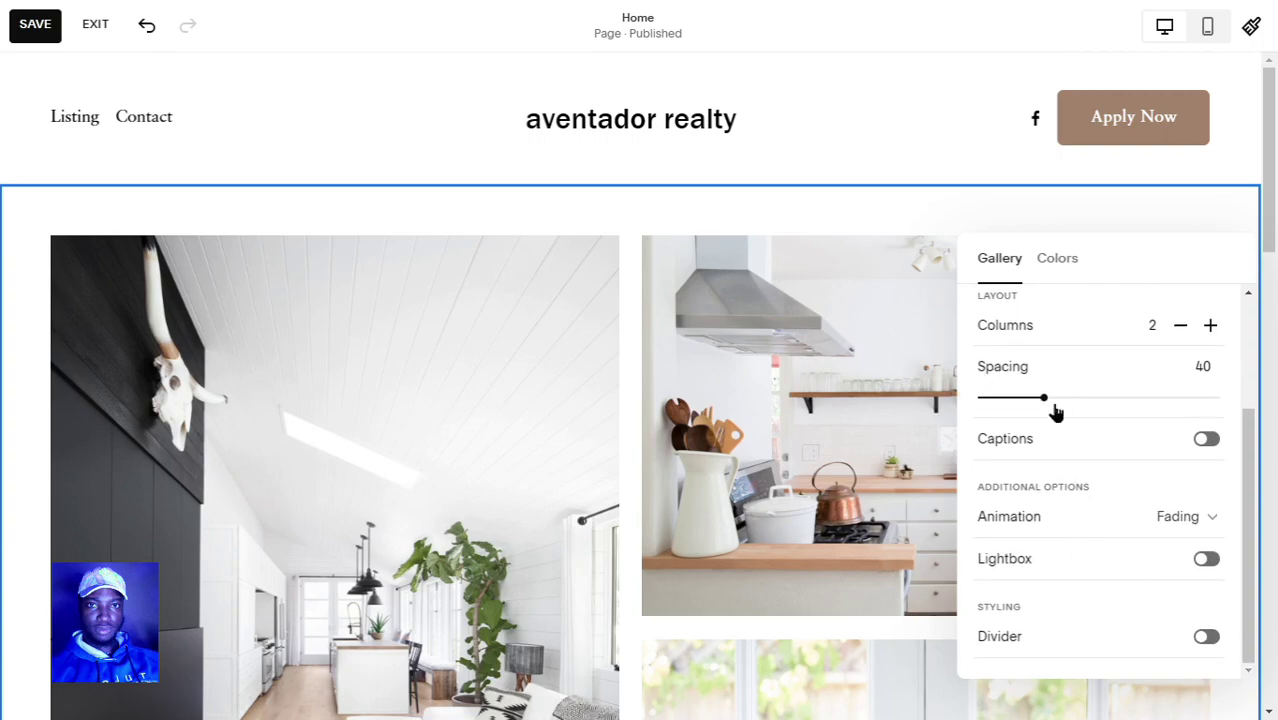
left_click_drag(1020, 402, 1004, 394)
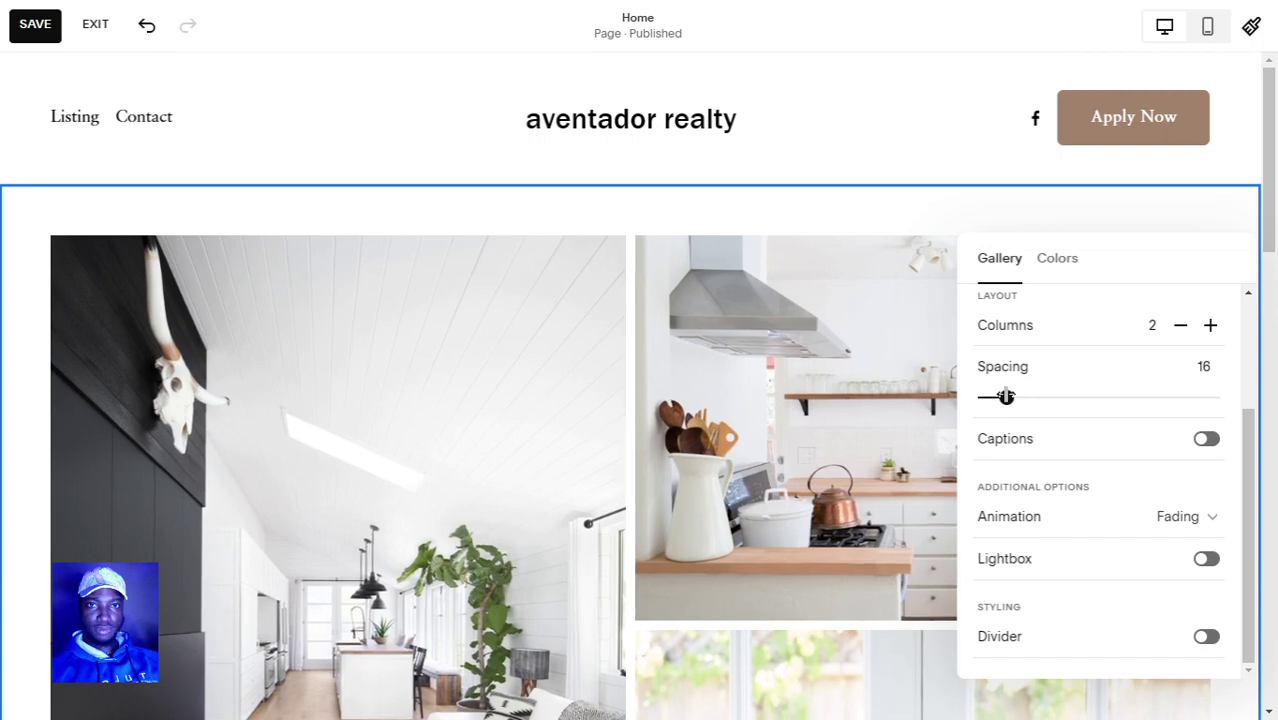
left_click(1171, 394)
left_click_drag(1171, 394, 1007, 402)
scroll(1068, 512, "up", 4)
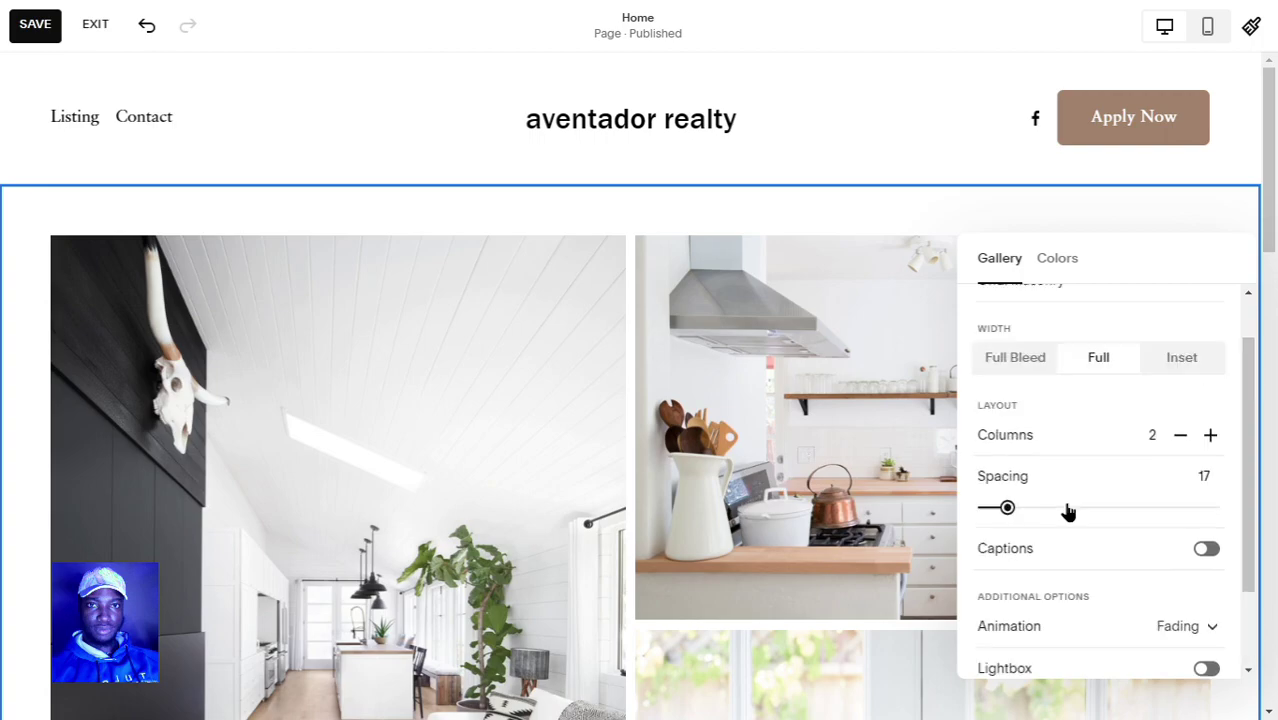
left_click(855, 376)
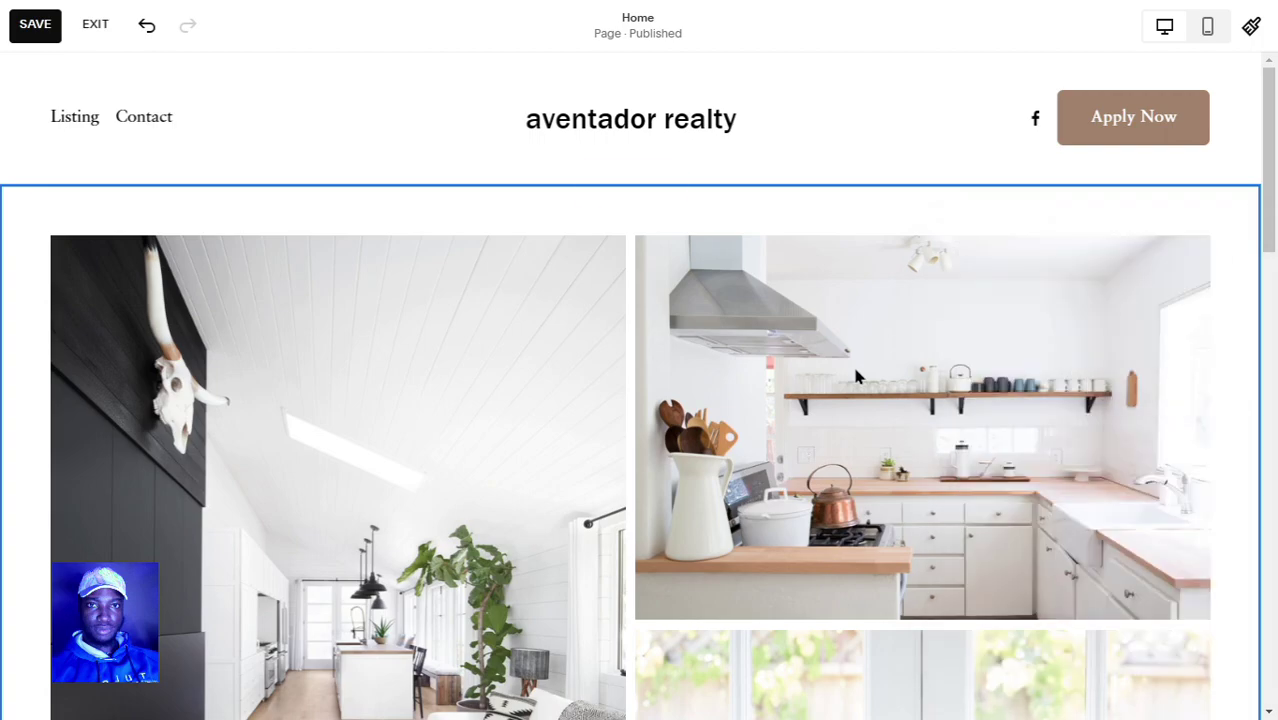
Reposition a gallery image's focal point in the image editor.
left_click(1143, 231)
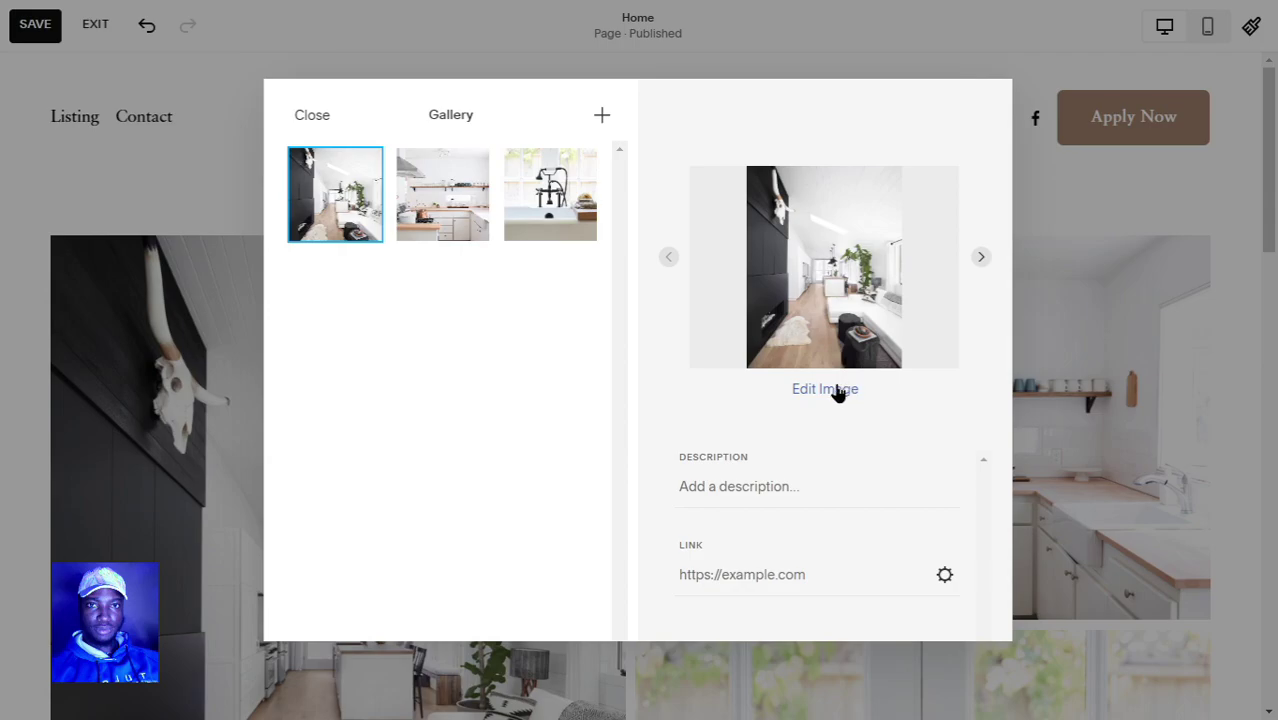
left_click_drag(823, 268, 885, 212)
left_click(1030, 375)
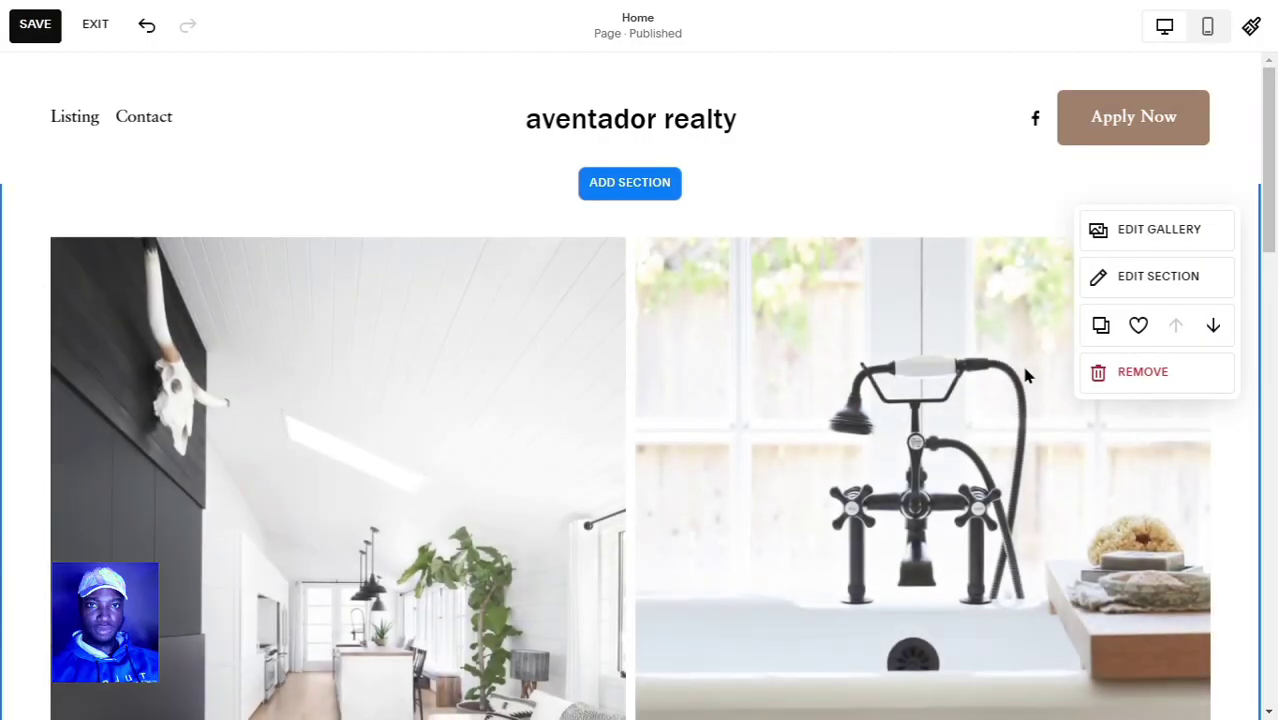
scroll(750, 404, "down", 3)
Change 'Austin, TX' to 'Davenport, IA' in the heading and widen its text block.
scroll(753, 418, "down", 6)
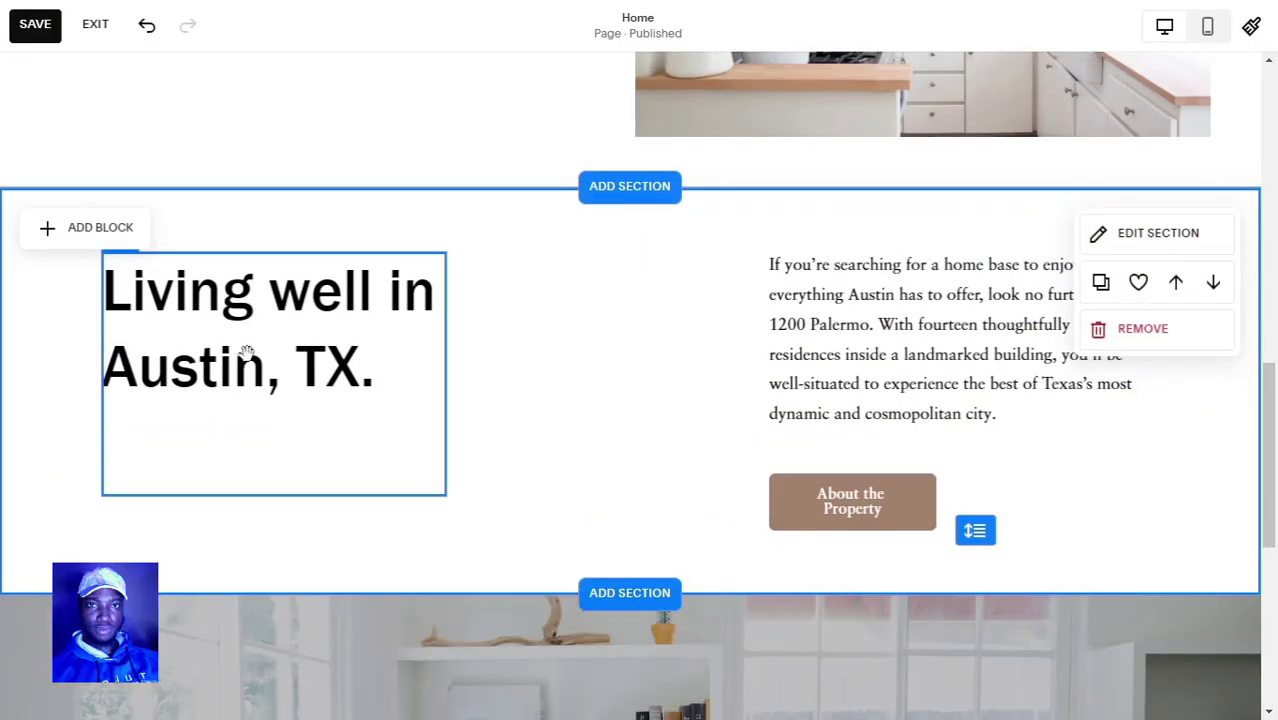
left_click(365, 372)
left_click(376, 384)
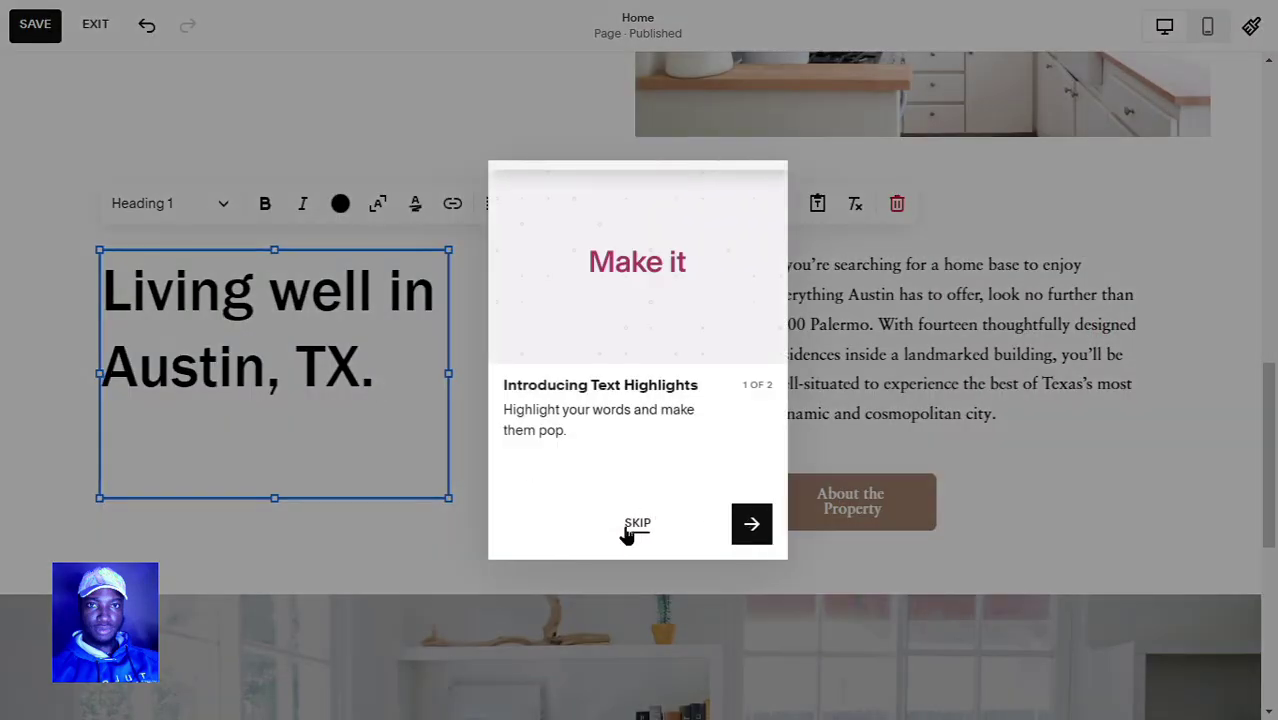
left_click(180, 350)
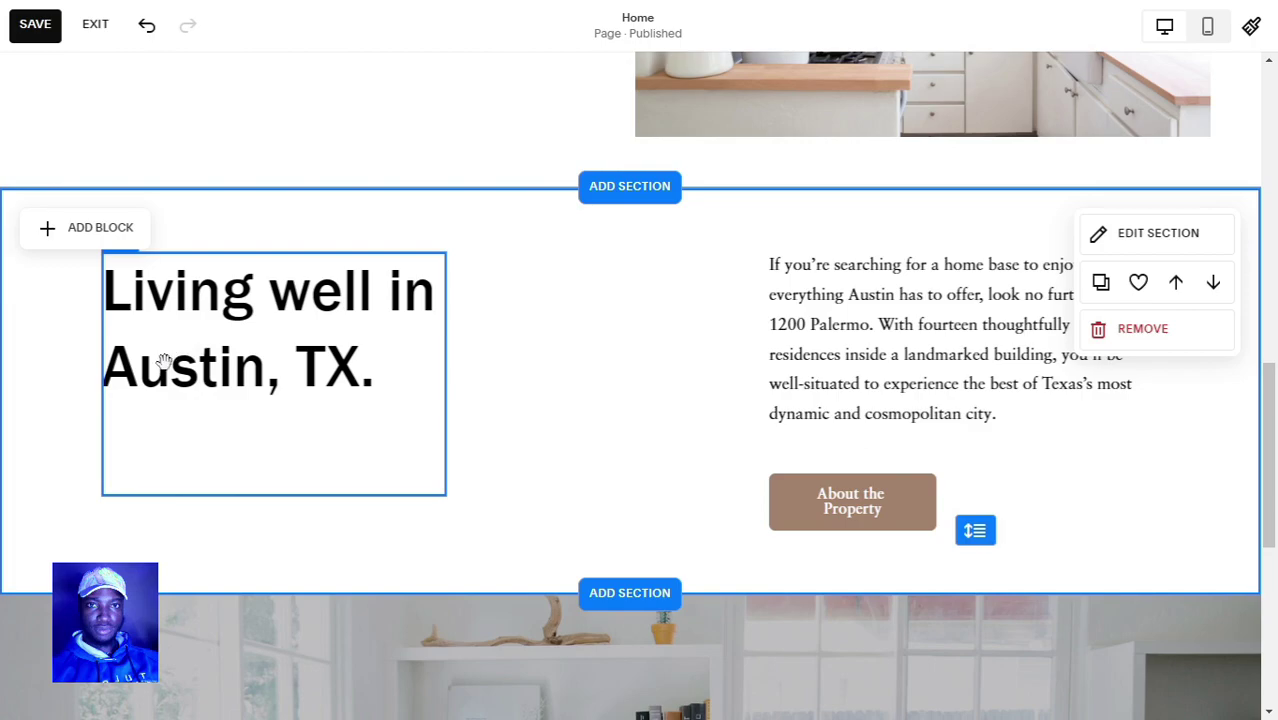
double_click(164, 360)
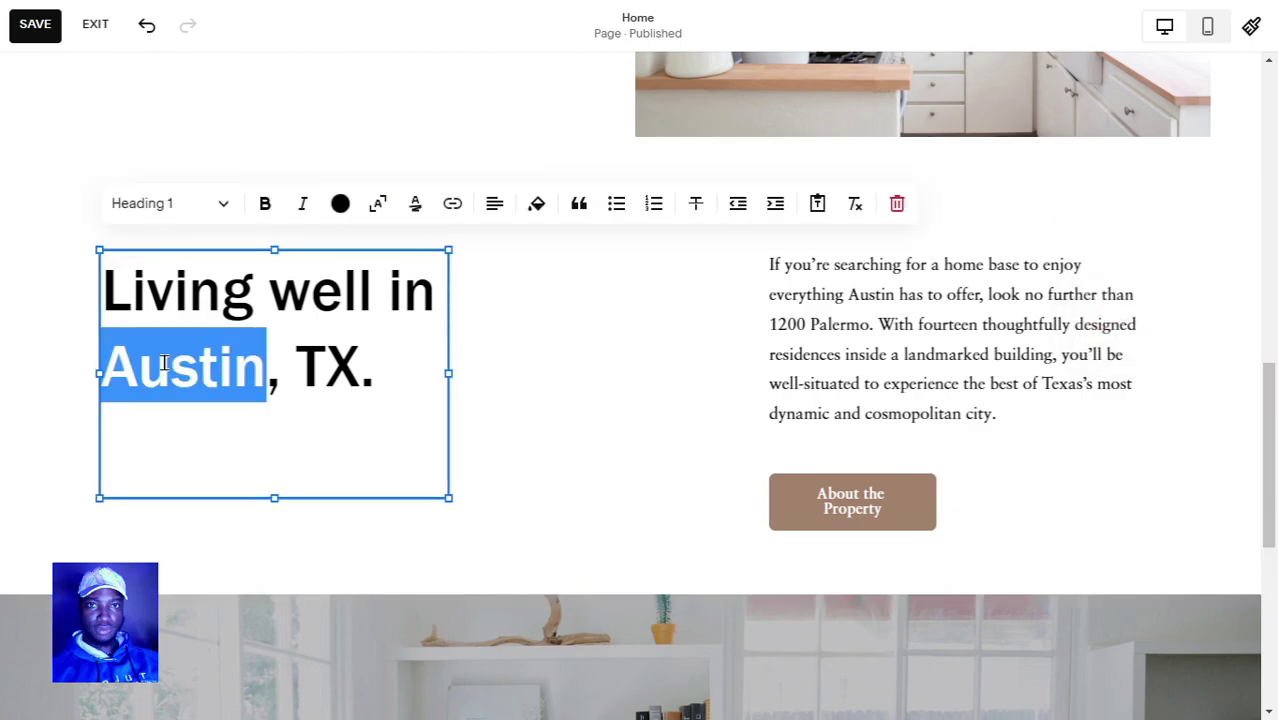
type("Fave")
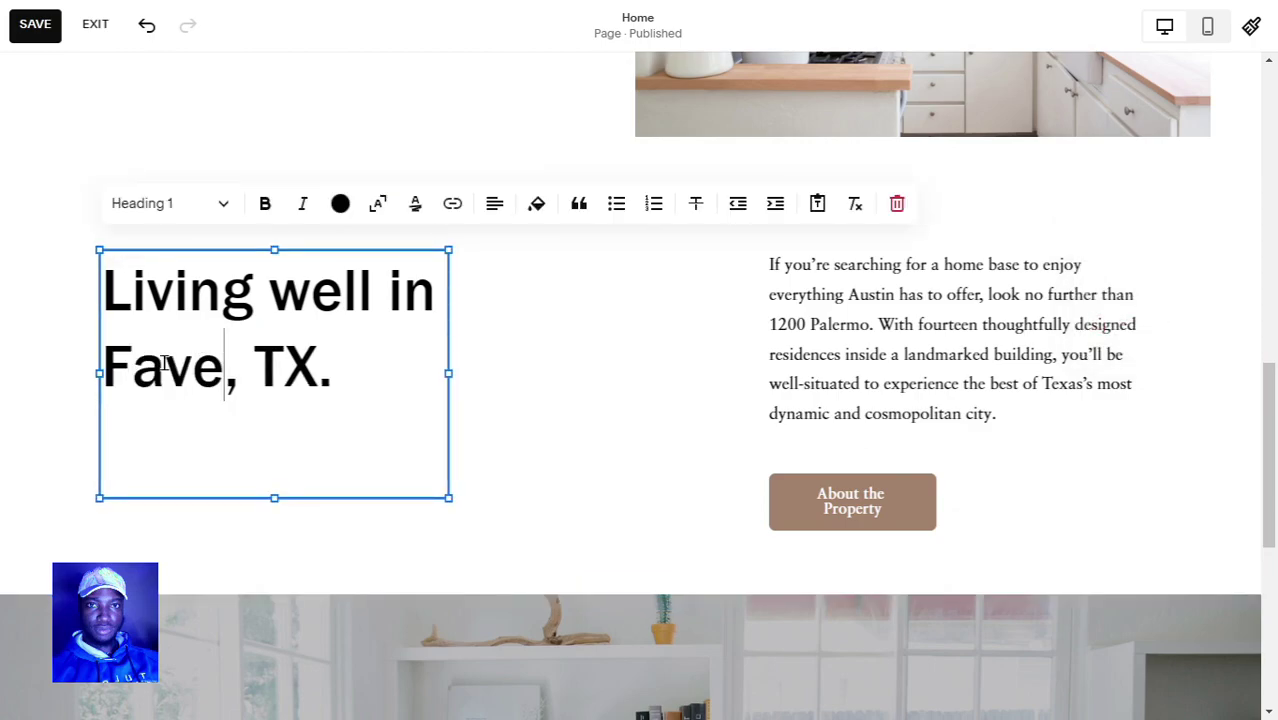
key("BackSpace")
key("BackSpace")
key("BackSpace")
key("BackSpace")
type("Davenport")
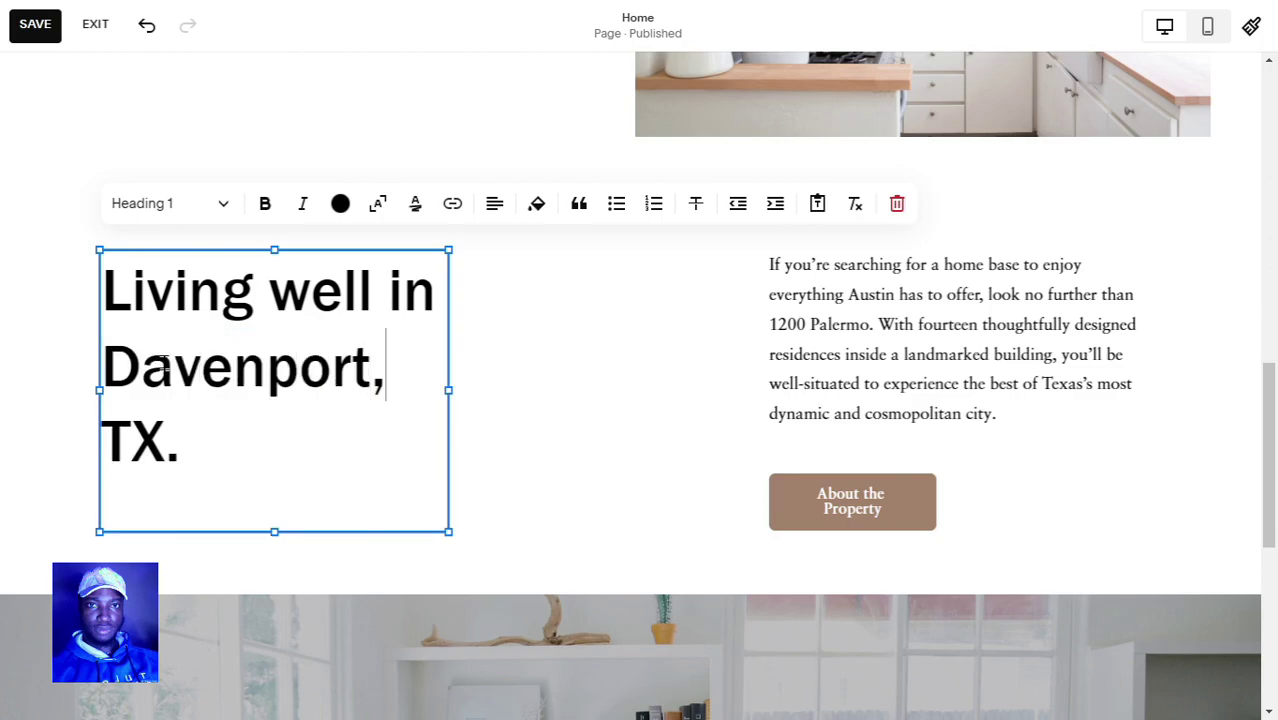
key("Right")
key("ctrl+shift+Right")
type("IA")
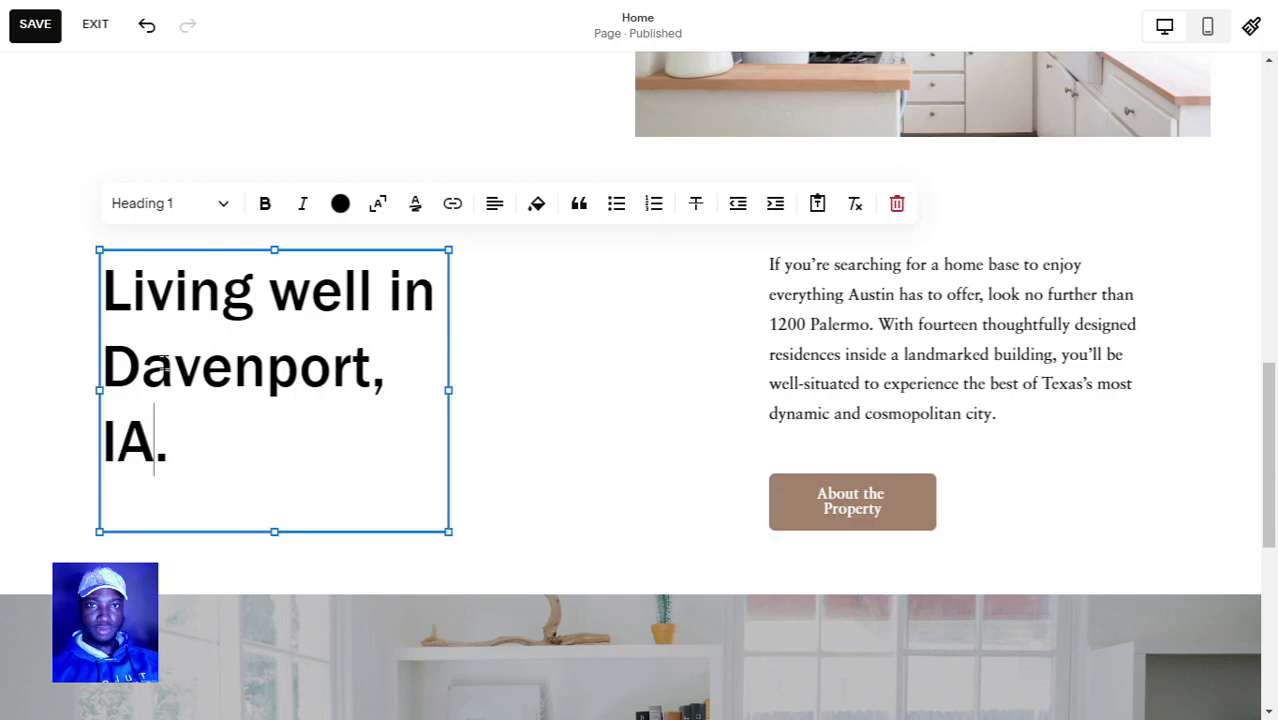
left_click_drag(444, 387, 560, 406)
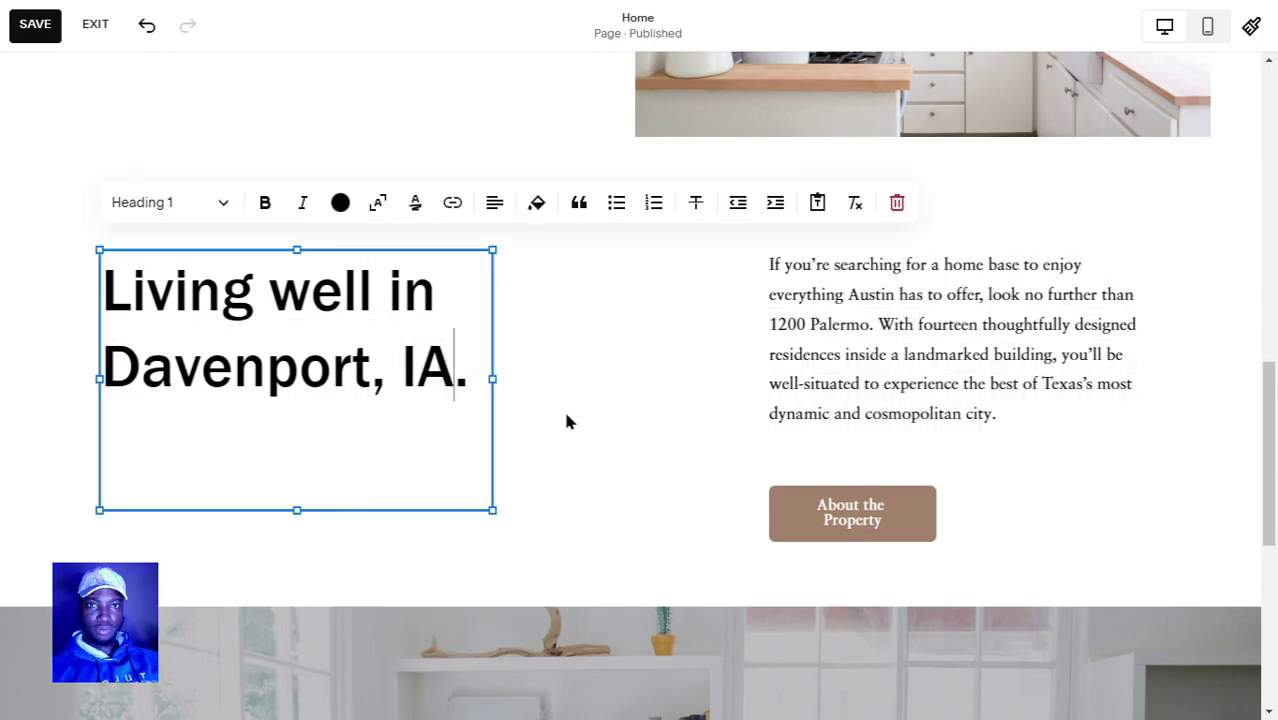
scroll(843, 378, "down", 3)
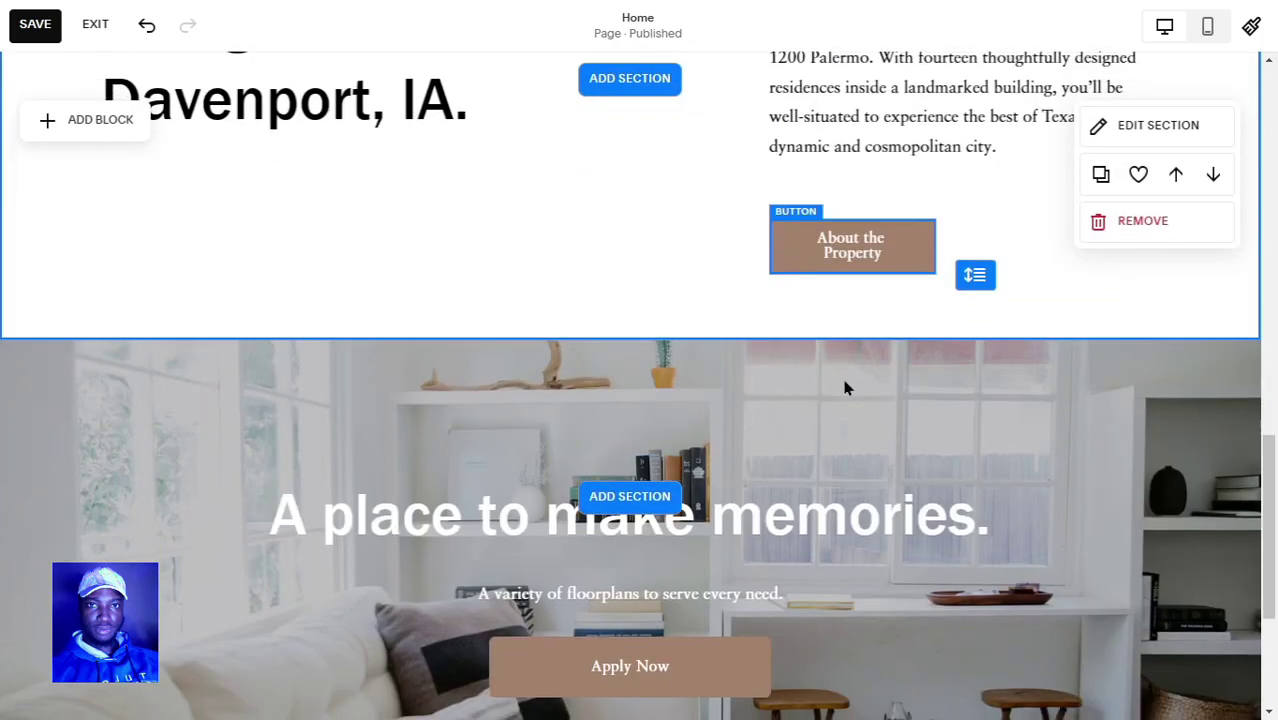
Open the site-wide button styles from the About the Property button's design options.
left_click(847, 258)
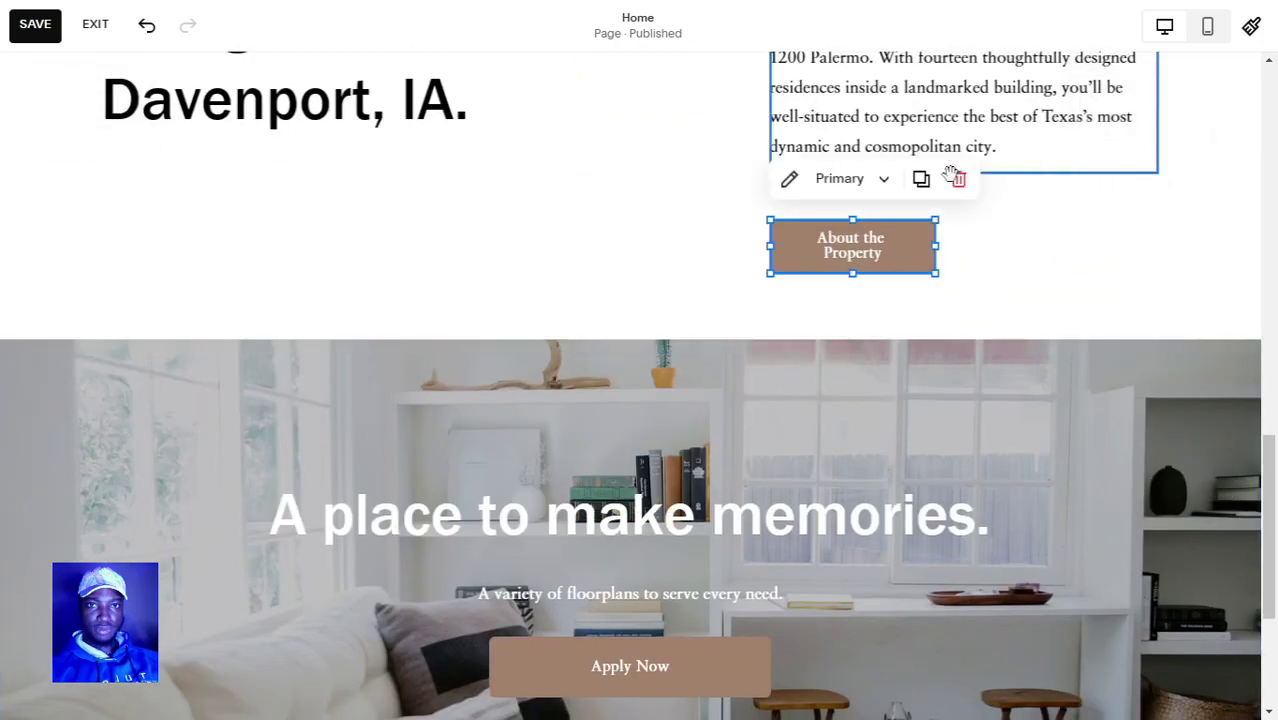
left_click(788, 179)
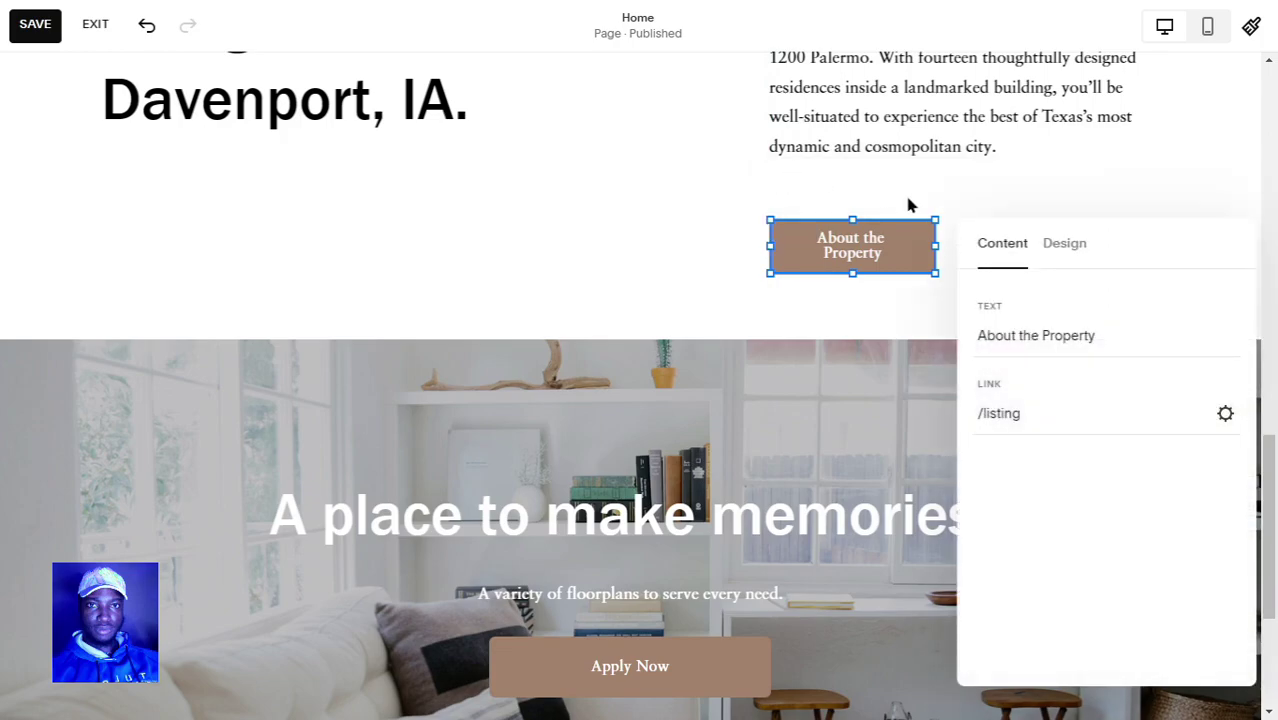
left_click(1074, 245)
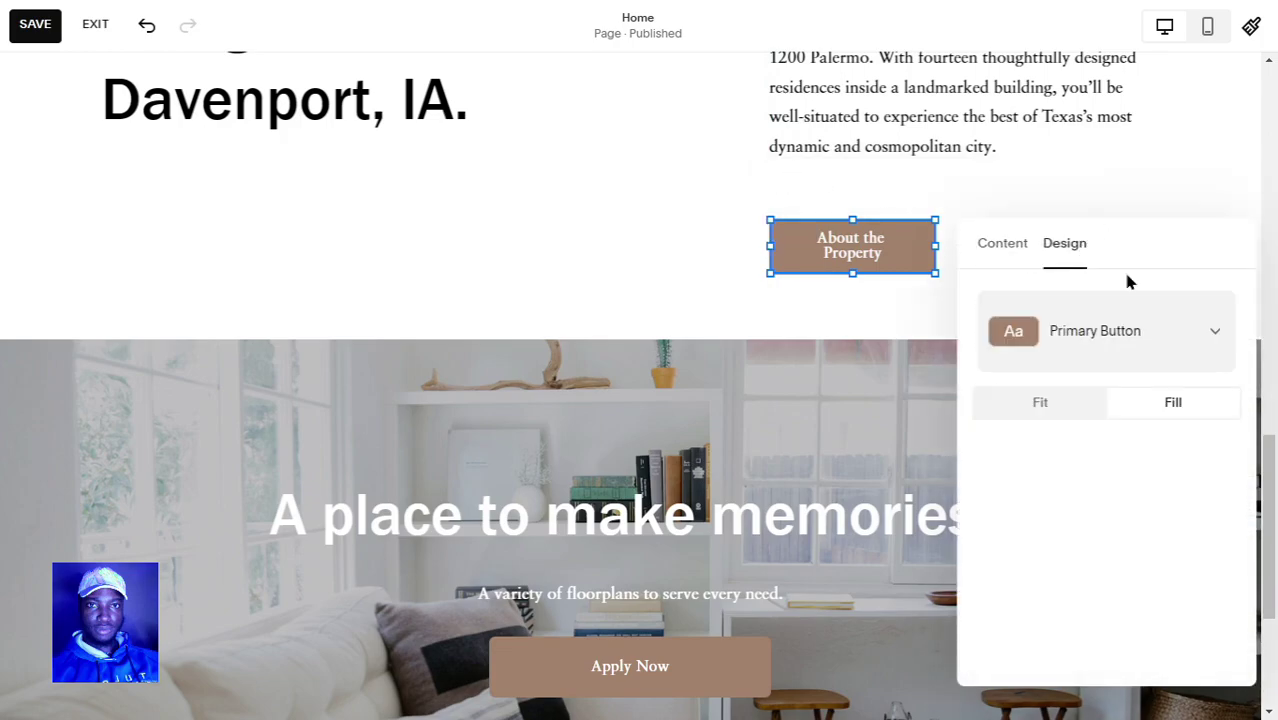
left_click(1205, 329)
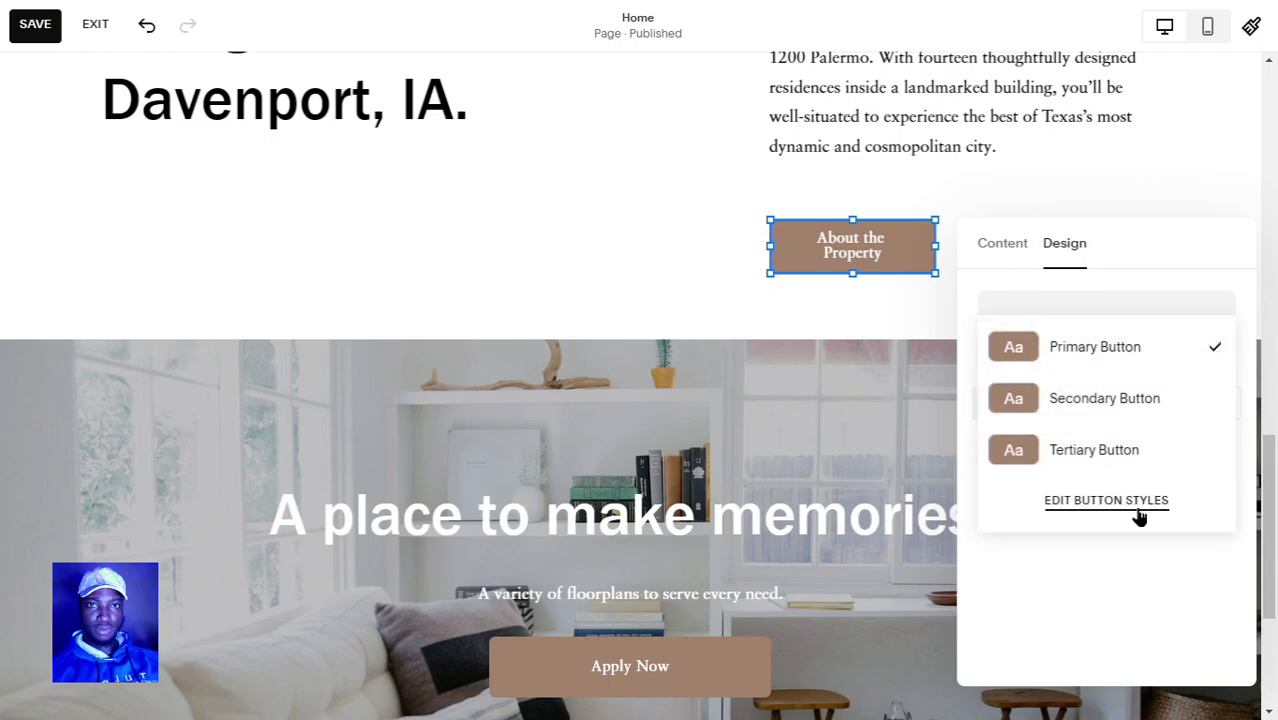
left_click(1137, 510)
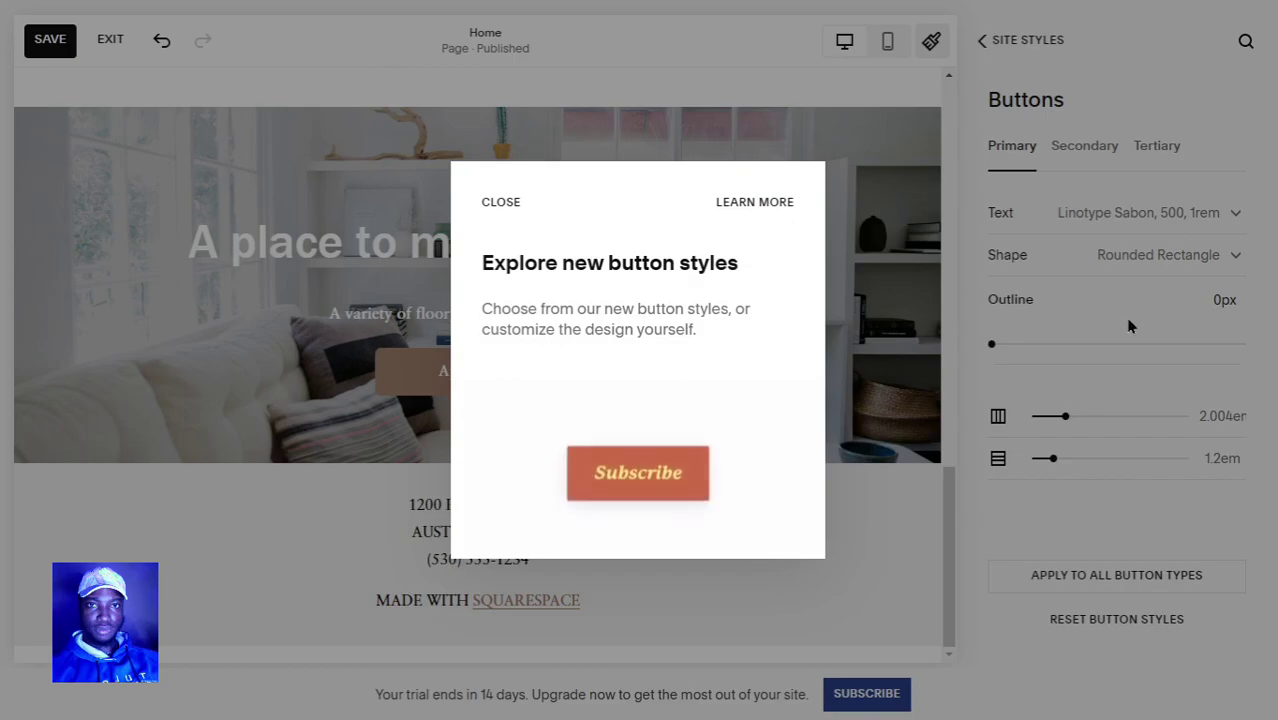
left_click(1028, 343)
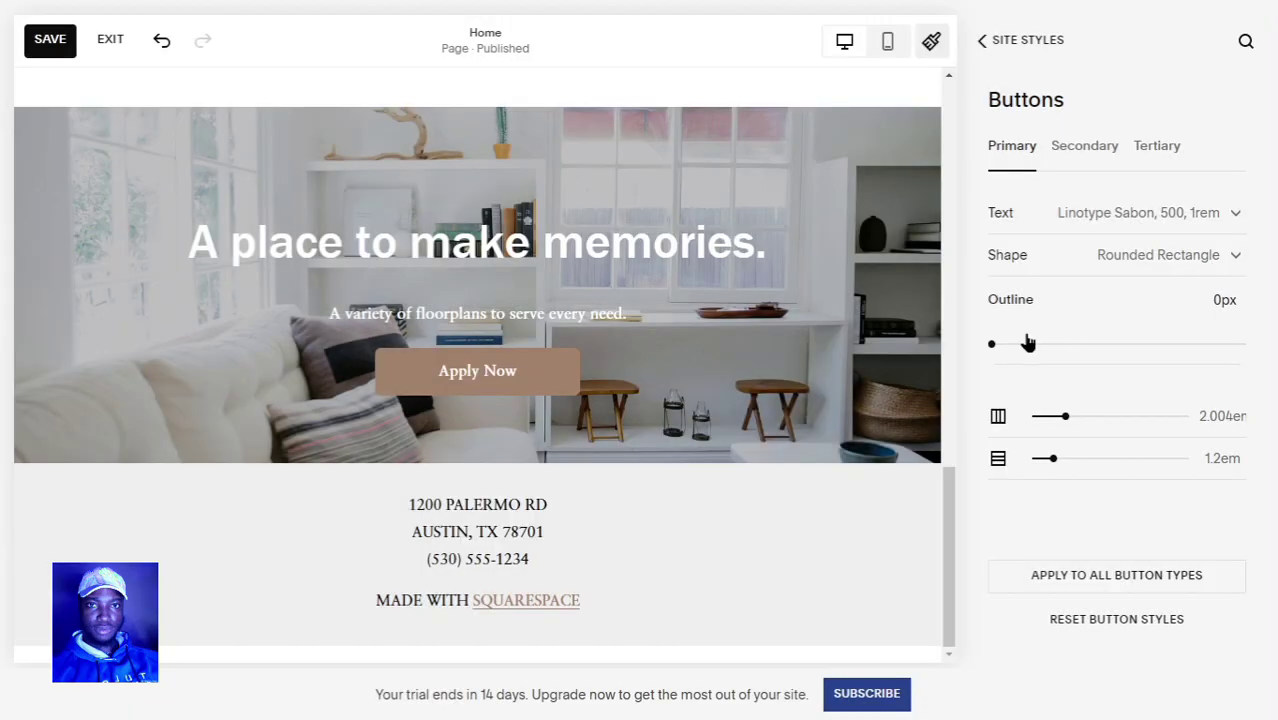
Set the primary button text font to Bebas Neue and return to Site Styles.
left_click(1197, 212)
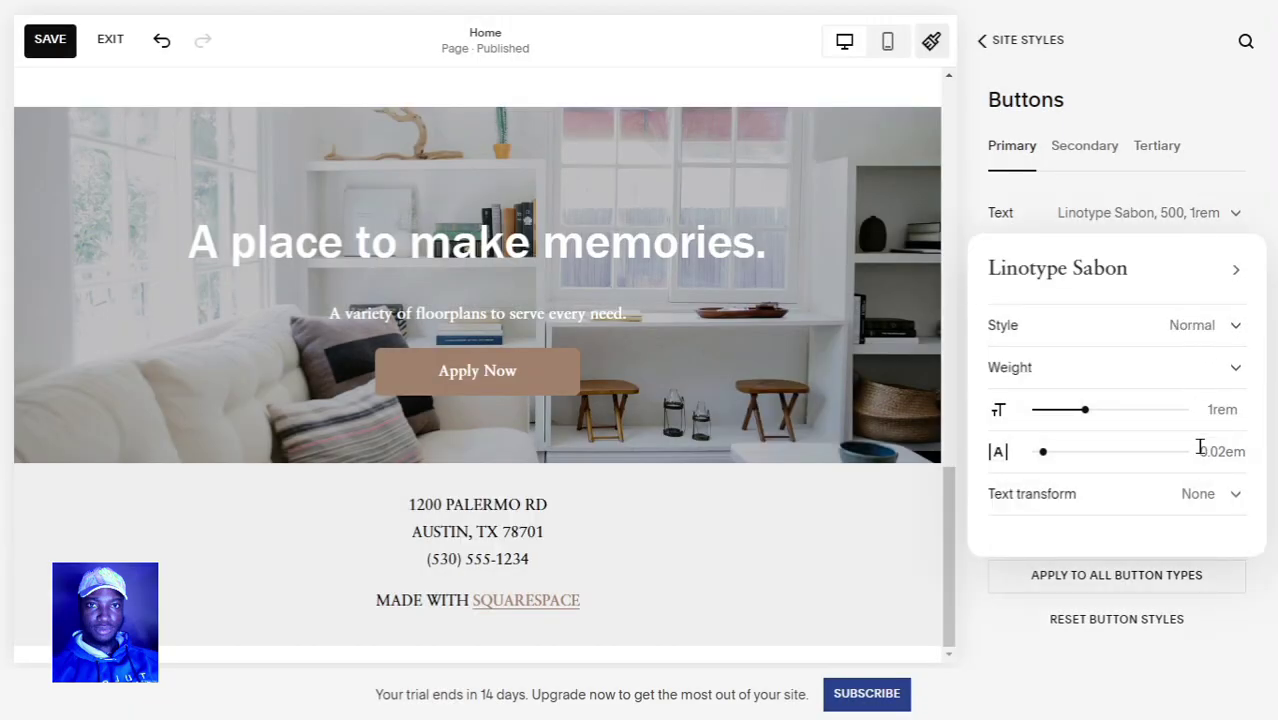
left_click(1230, 279)
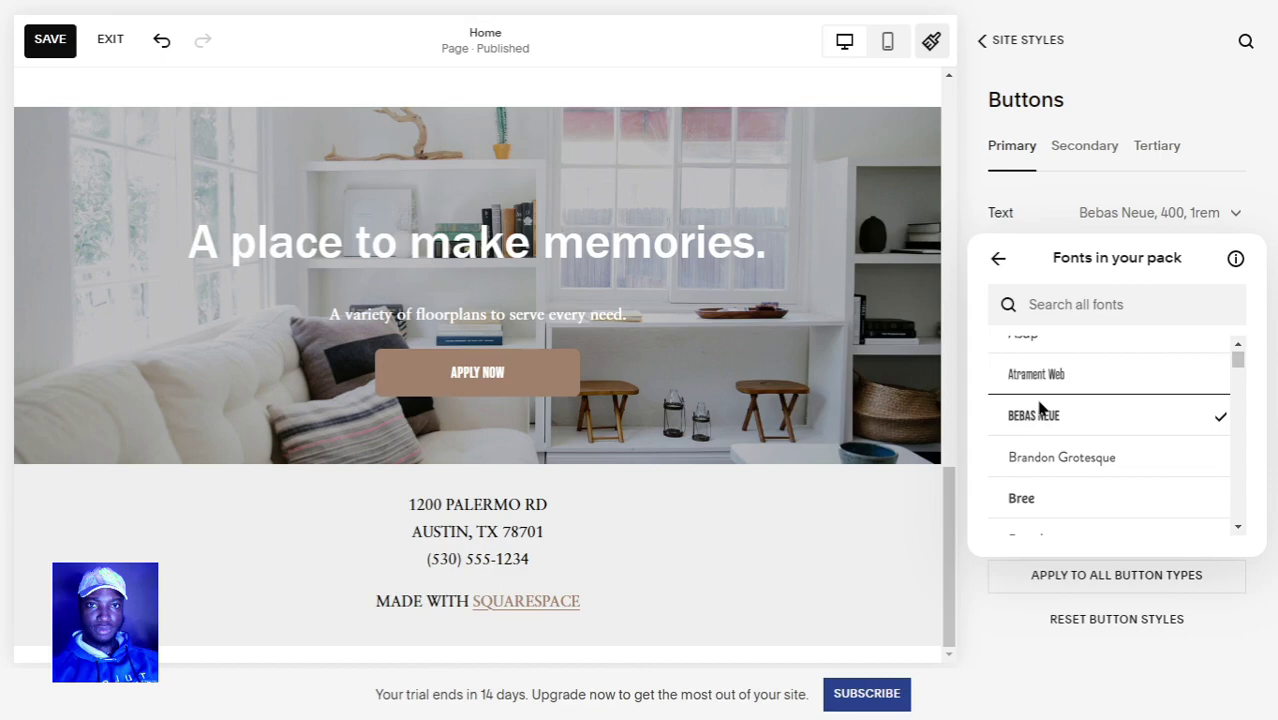
left_click(998, 258)
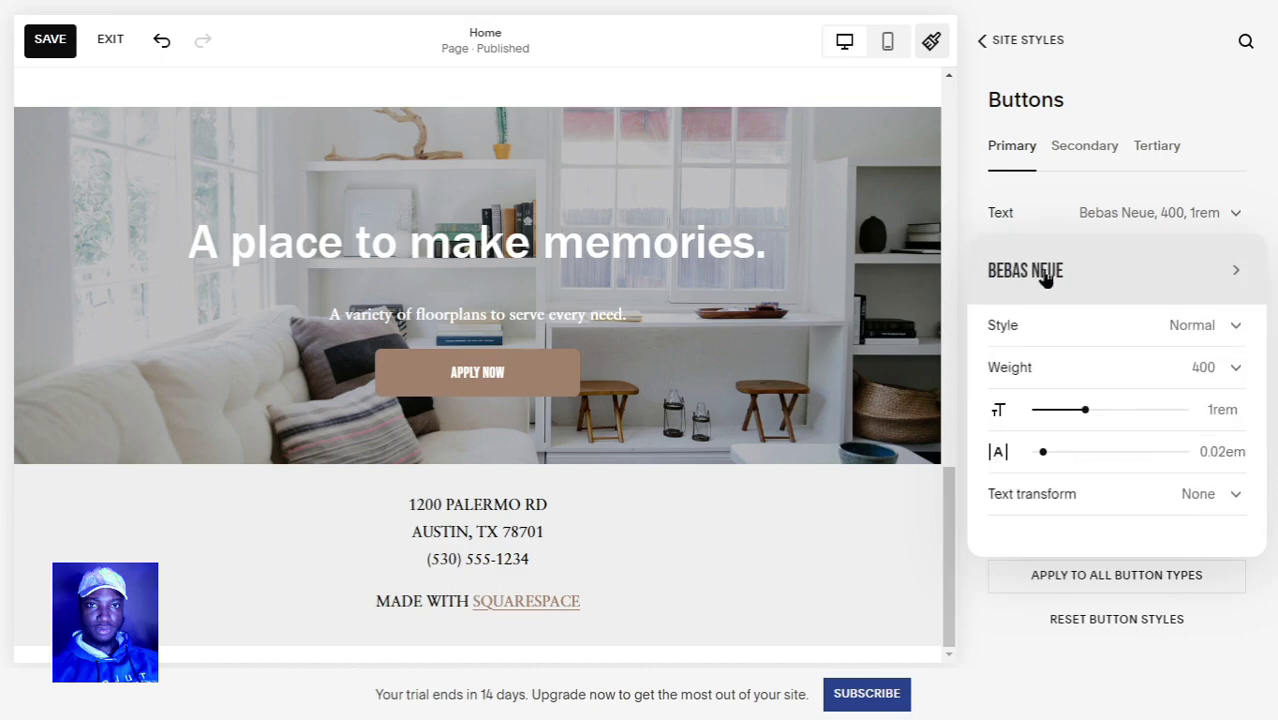
left_click(979, 48)
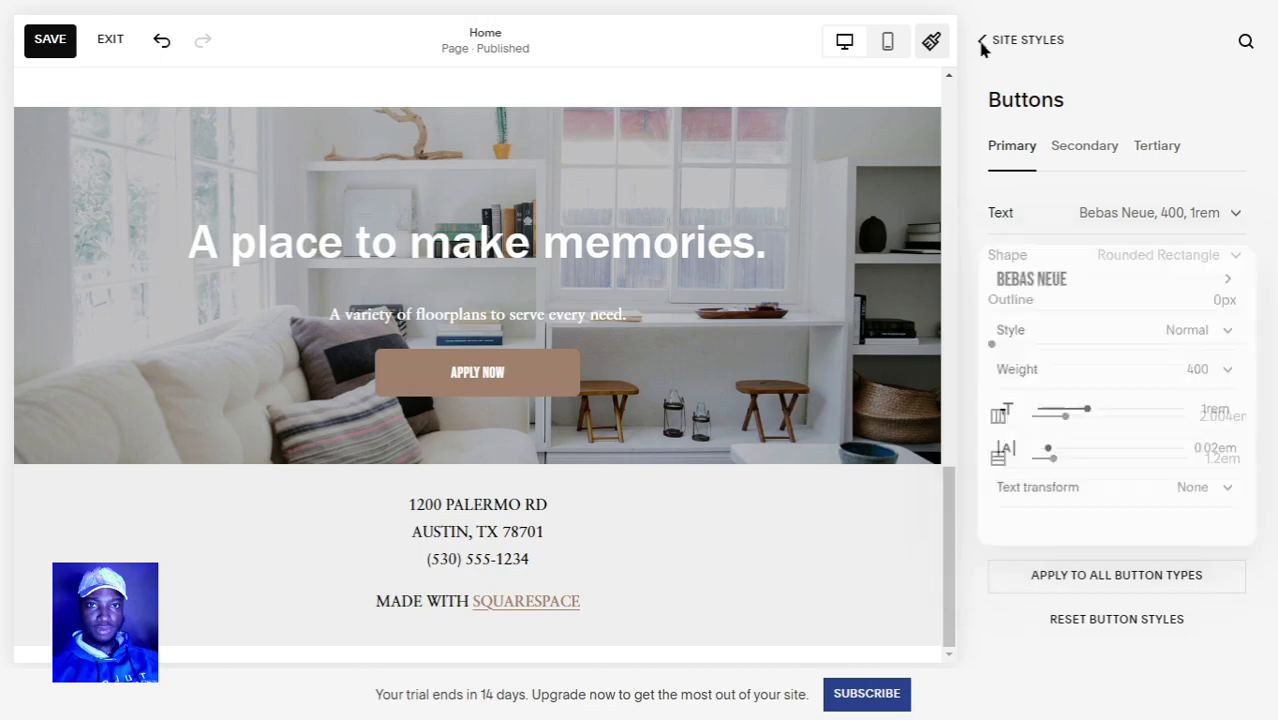
left_click(979, 45)
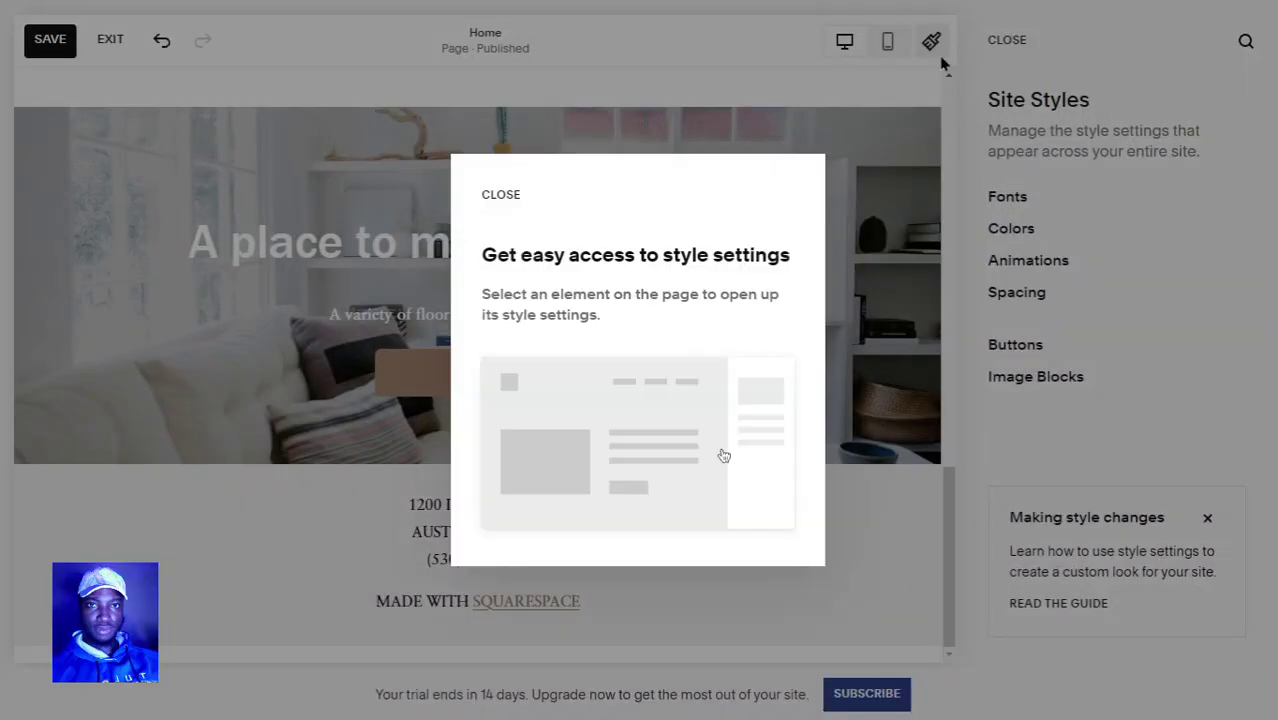
left_click(500, 195)
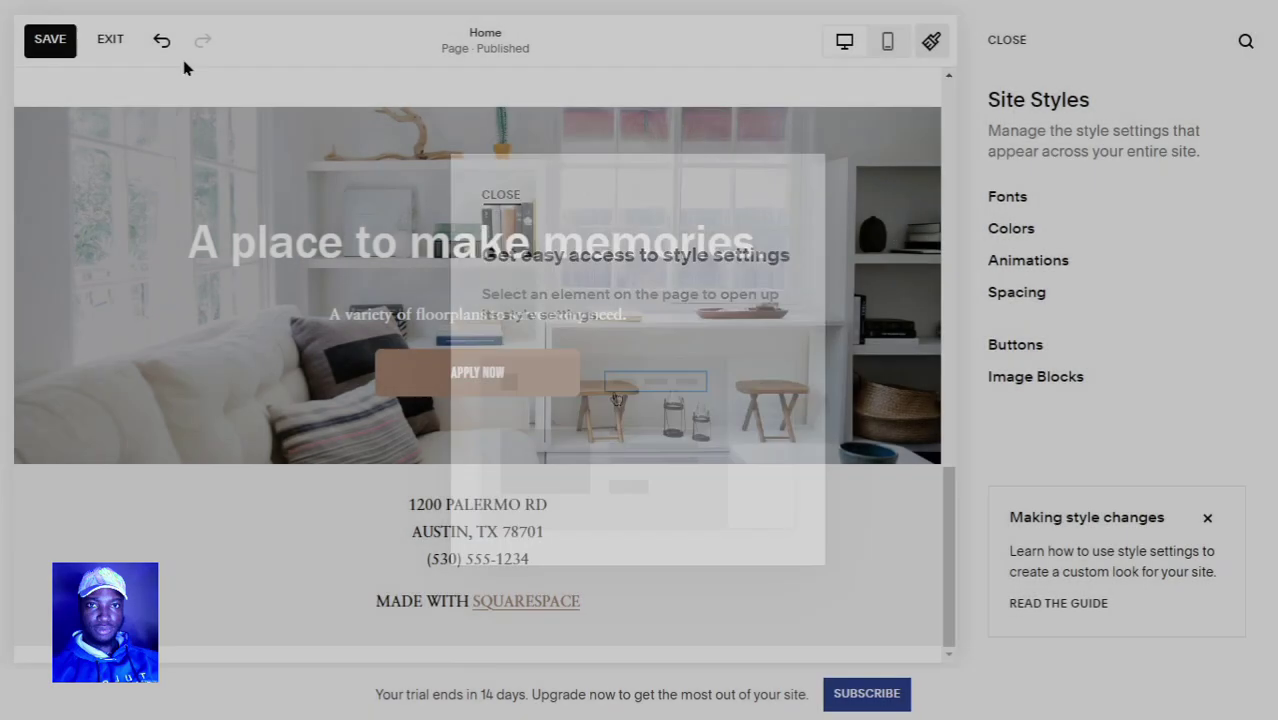
Save the page edits, then review the Pages list and the available new-page types.
left_click(50, 40)
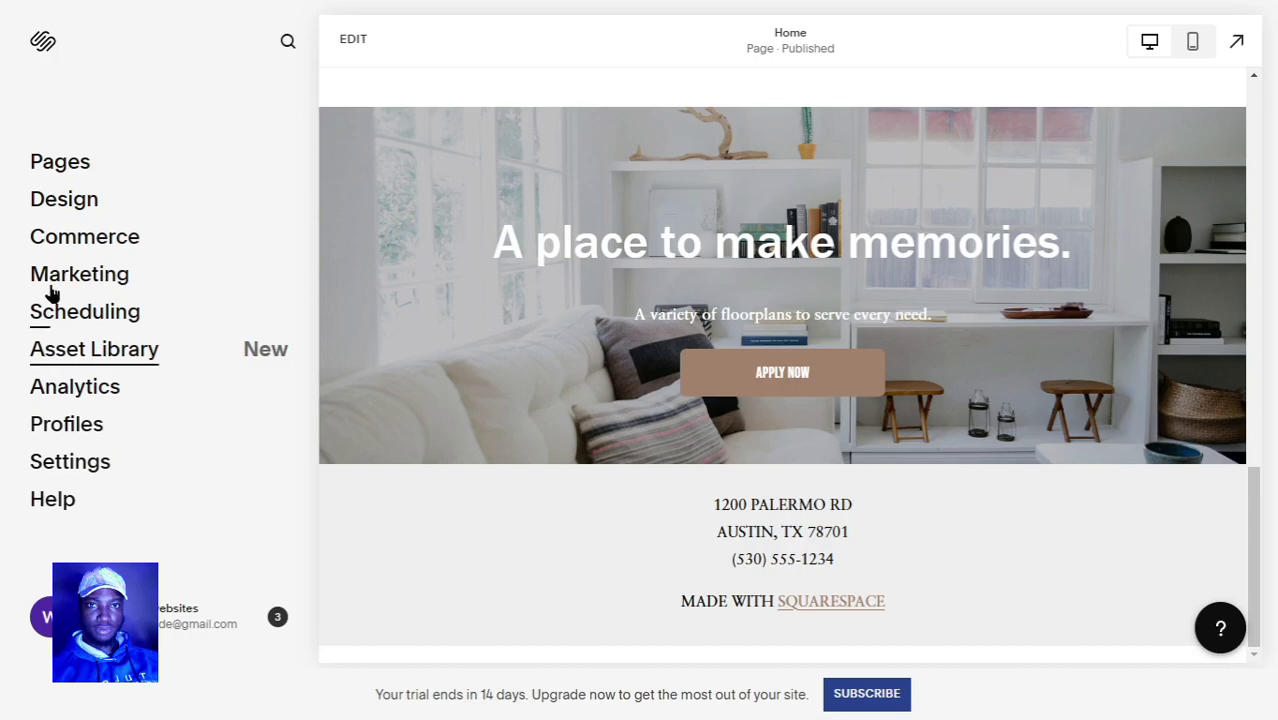
left_click(84, 168)
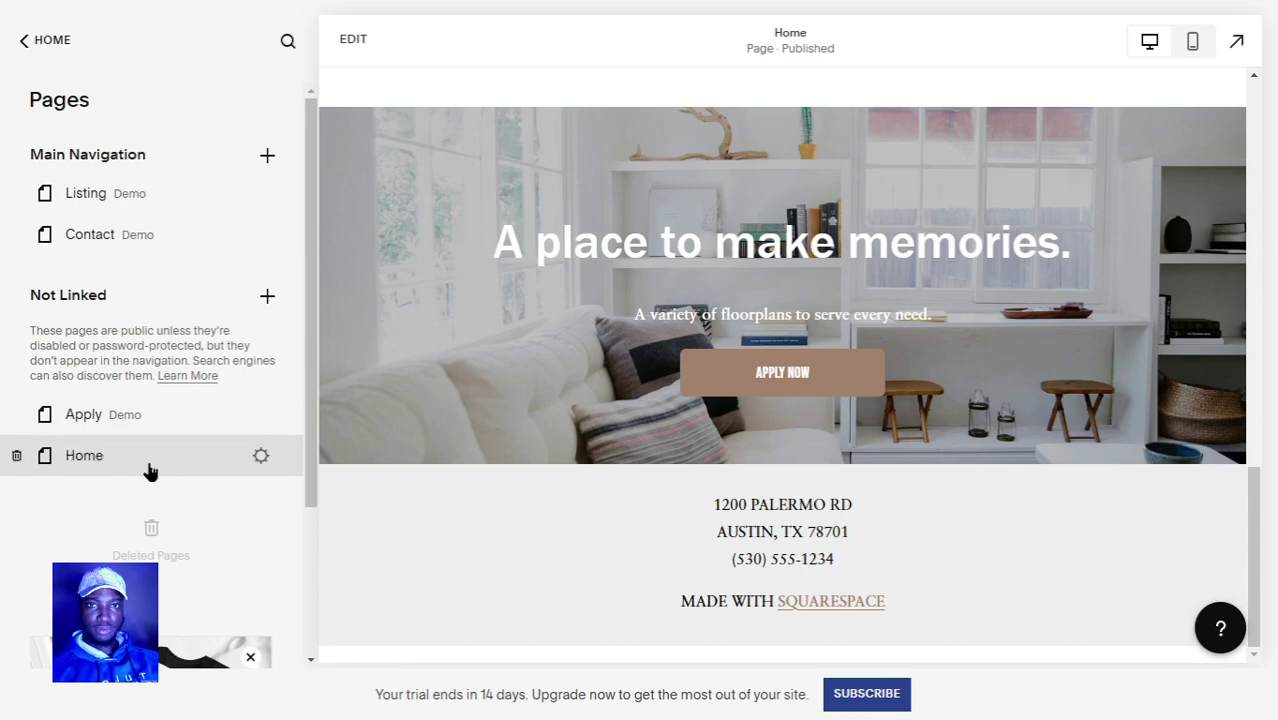
left_click(264, 297)
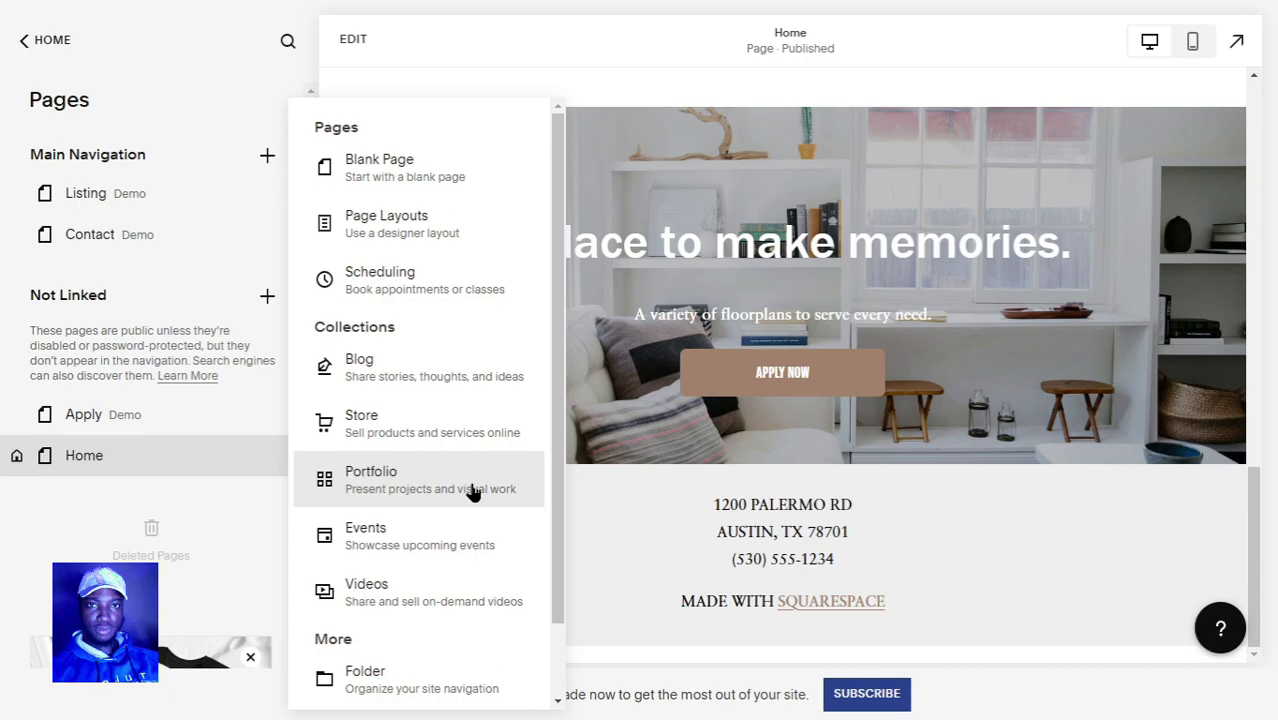
scroll(473, 492, "down", 2)
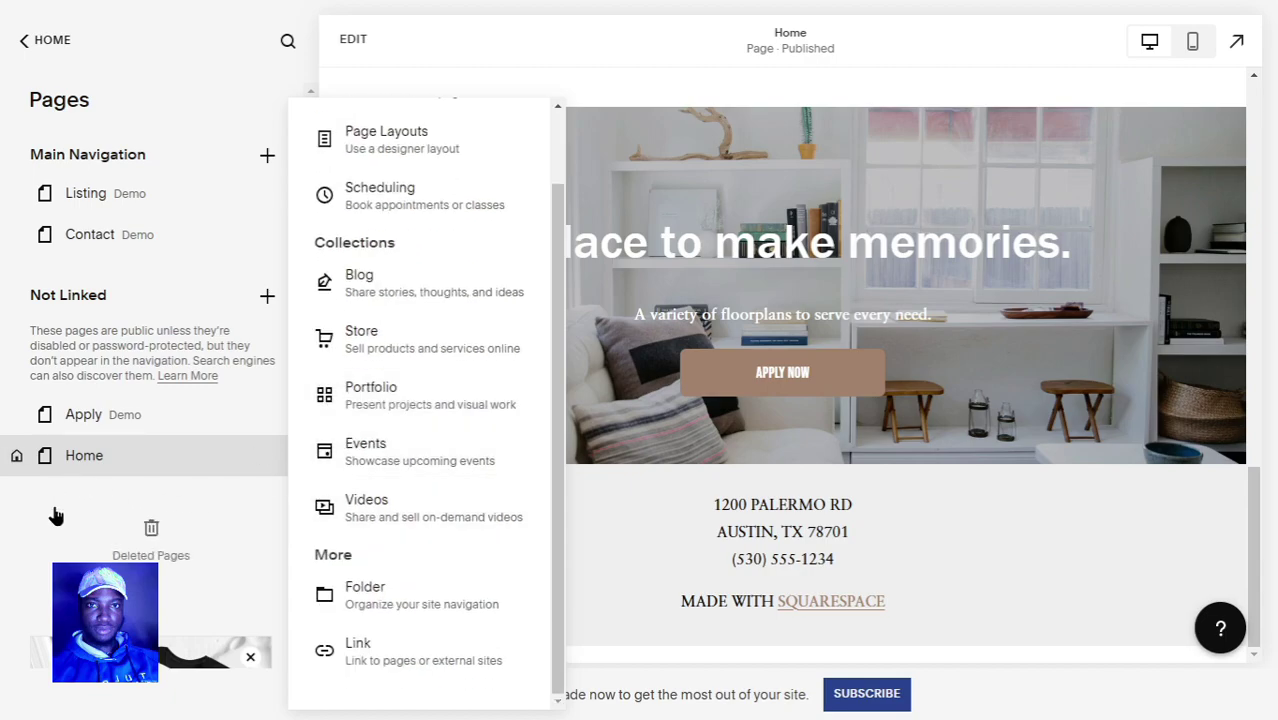
left_click(31, 44)
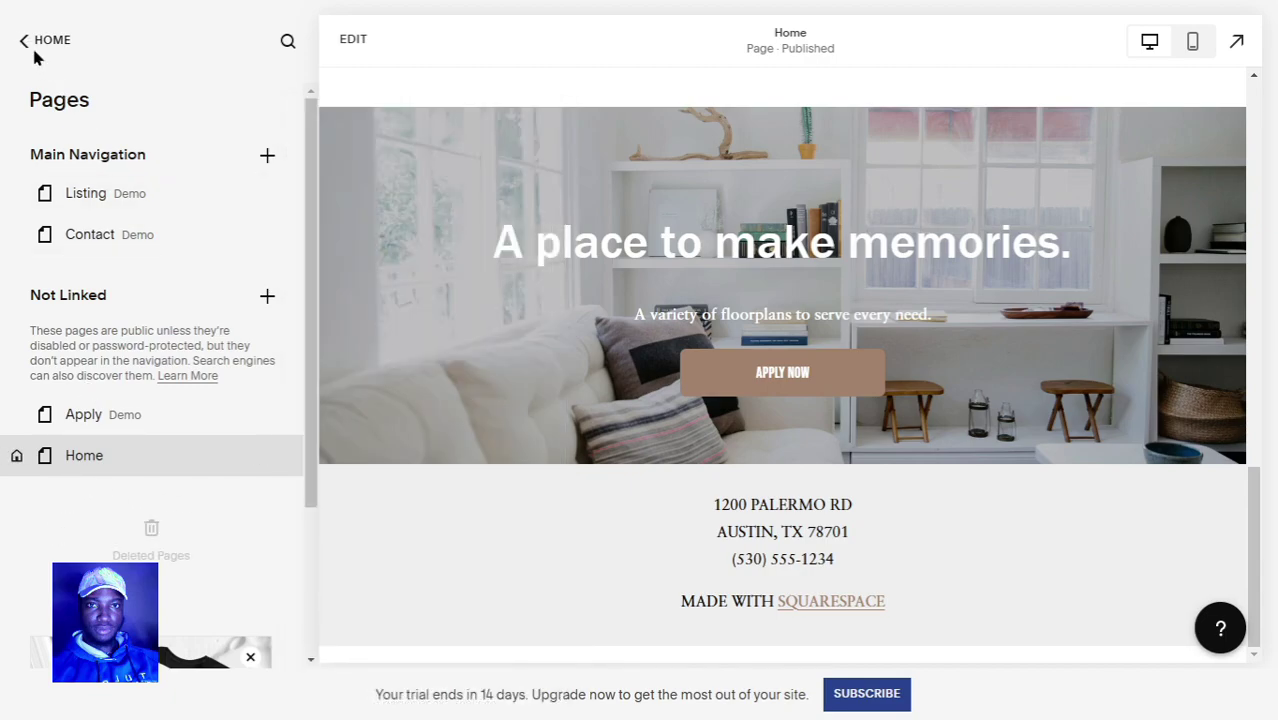
left_click(31, 44)
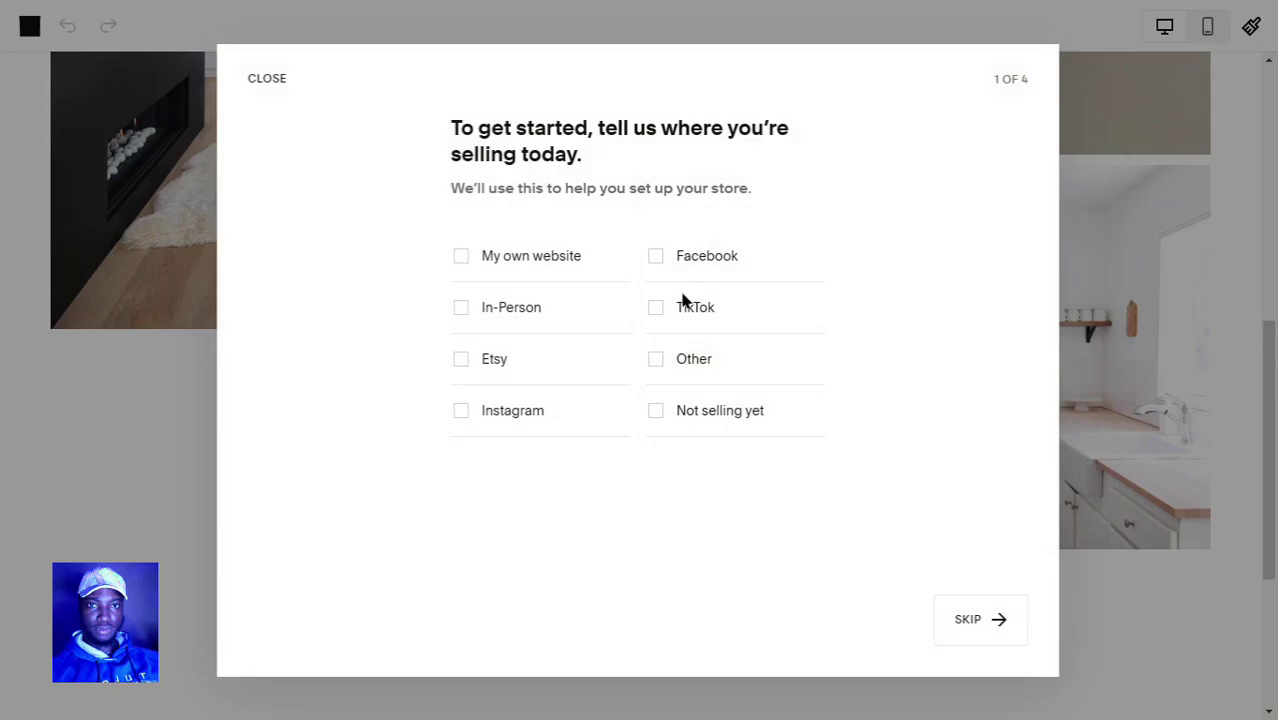
Dismiss the store setup questionnaire and open Scheduling, skipping its setup wizard.
left_click(268, 80)
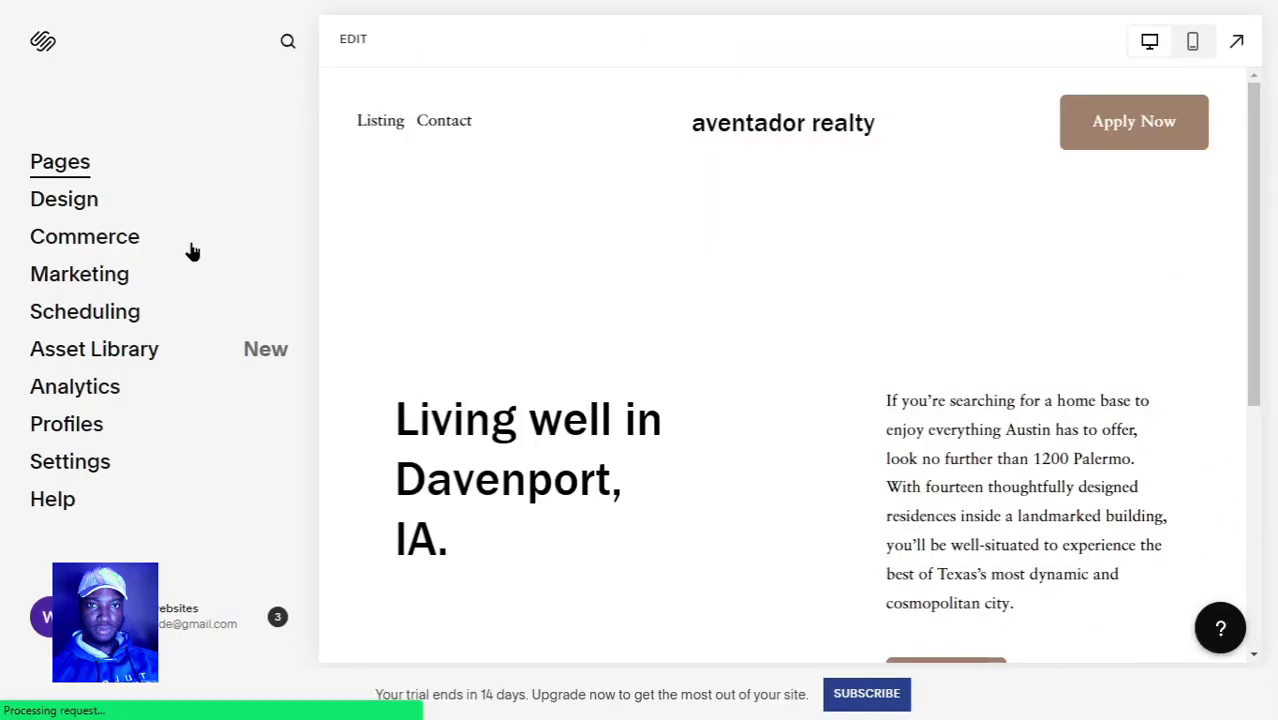
left_click(66, 312)
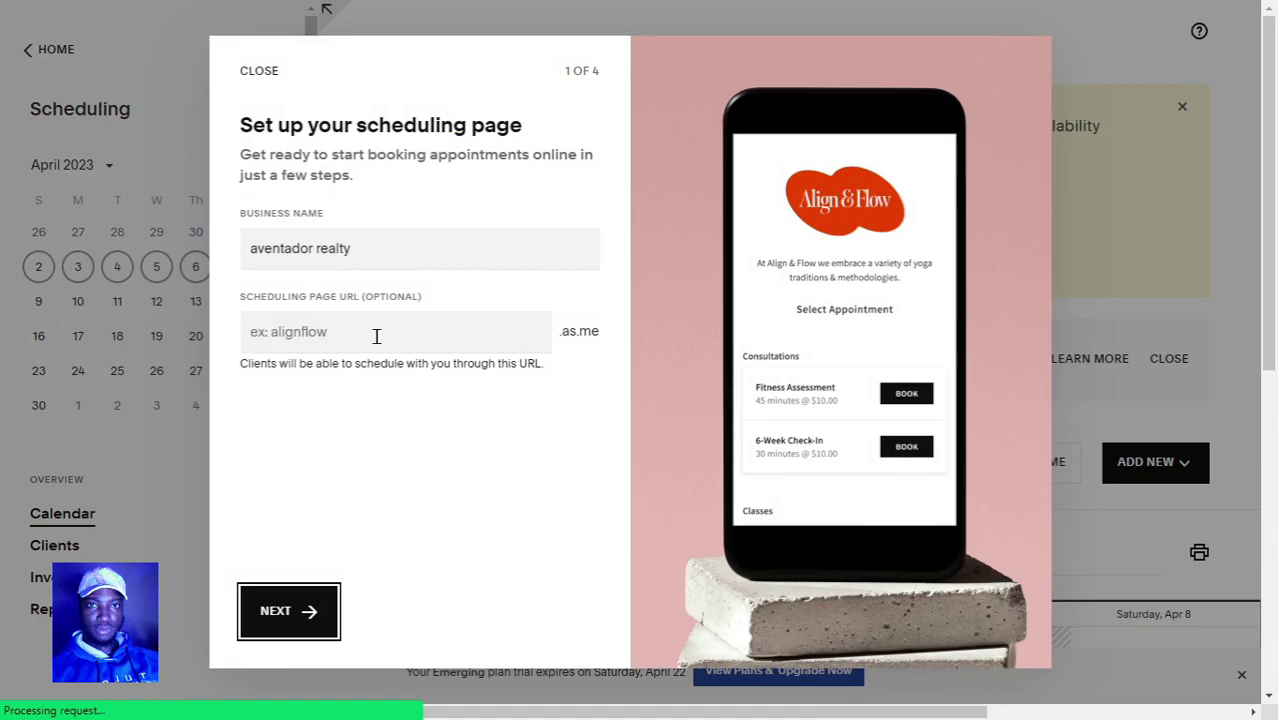
left_click(259, 72)
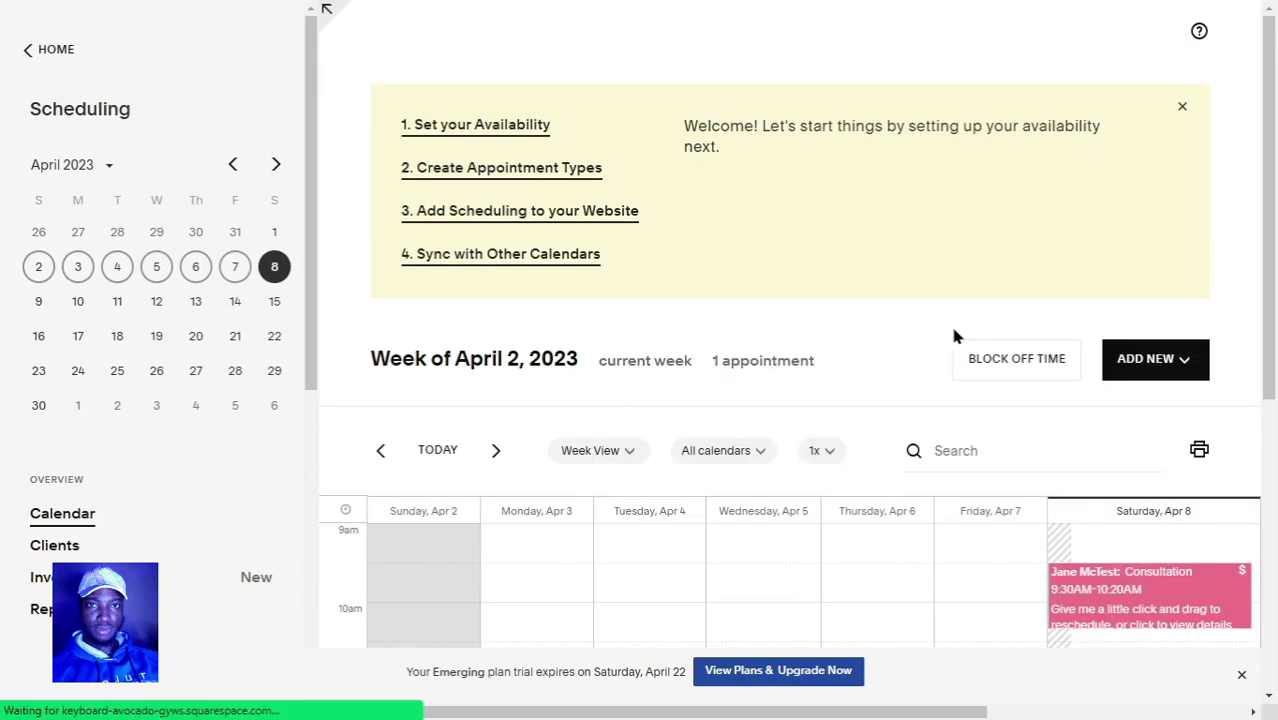
scroll(955, 334, "down", 5)
scroll(945, 445, "up", 5)
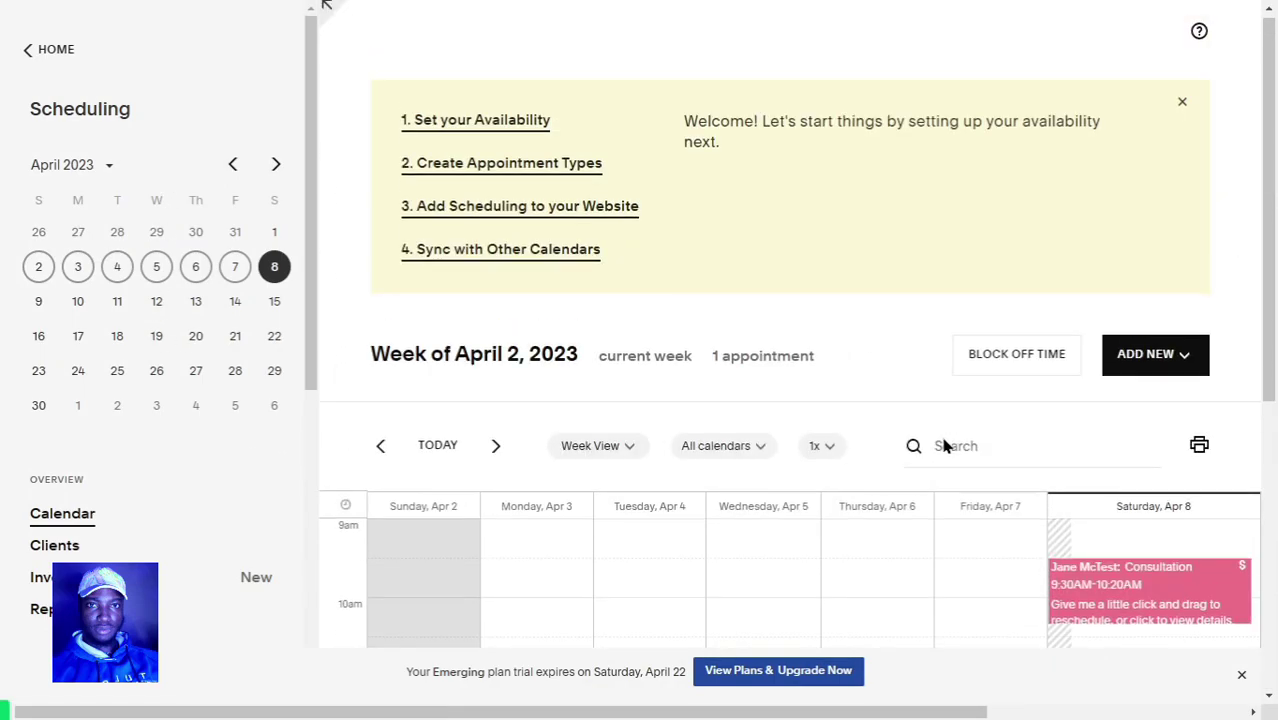
View the sample consultation appointment's details, then return to the main dashboard menu.
left_click(1198, 603)
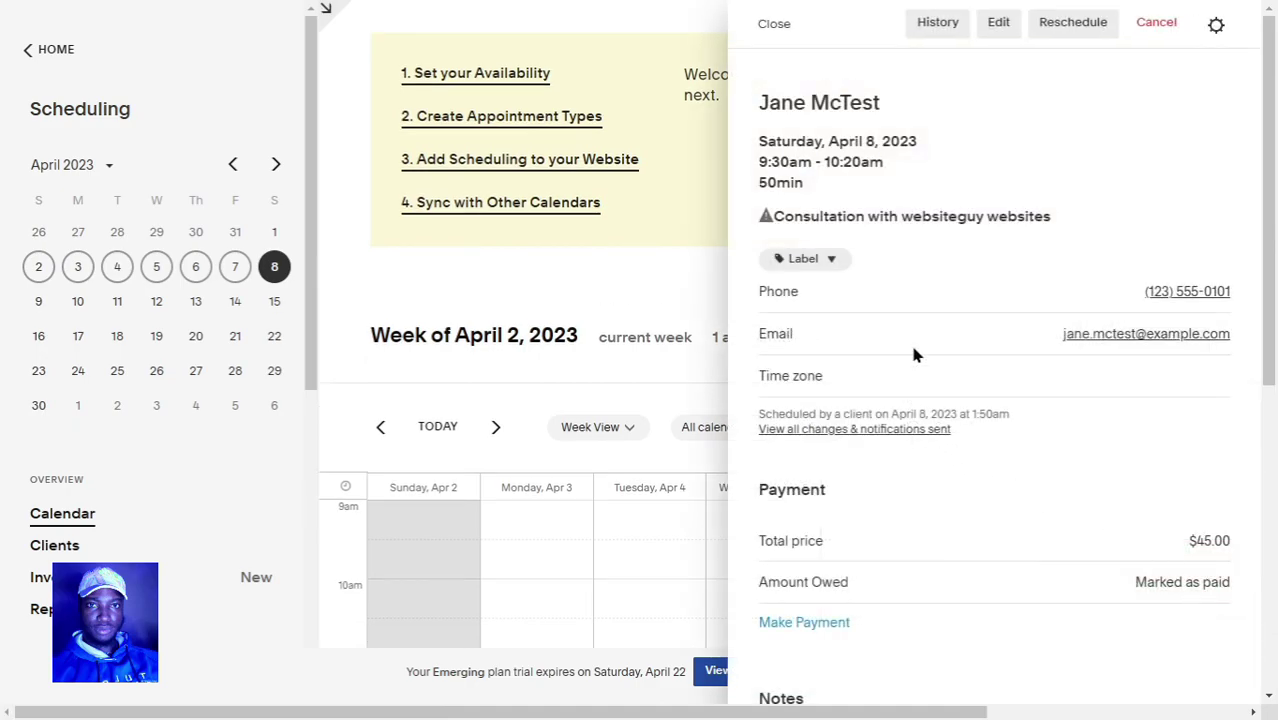
key("Escape")
left_click(22, 52)
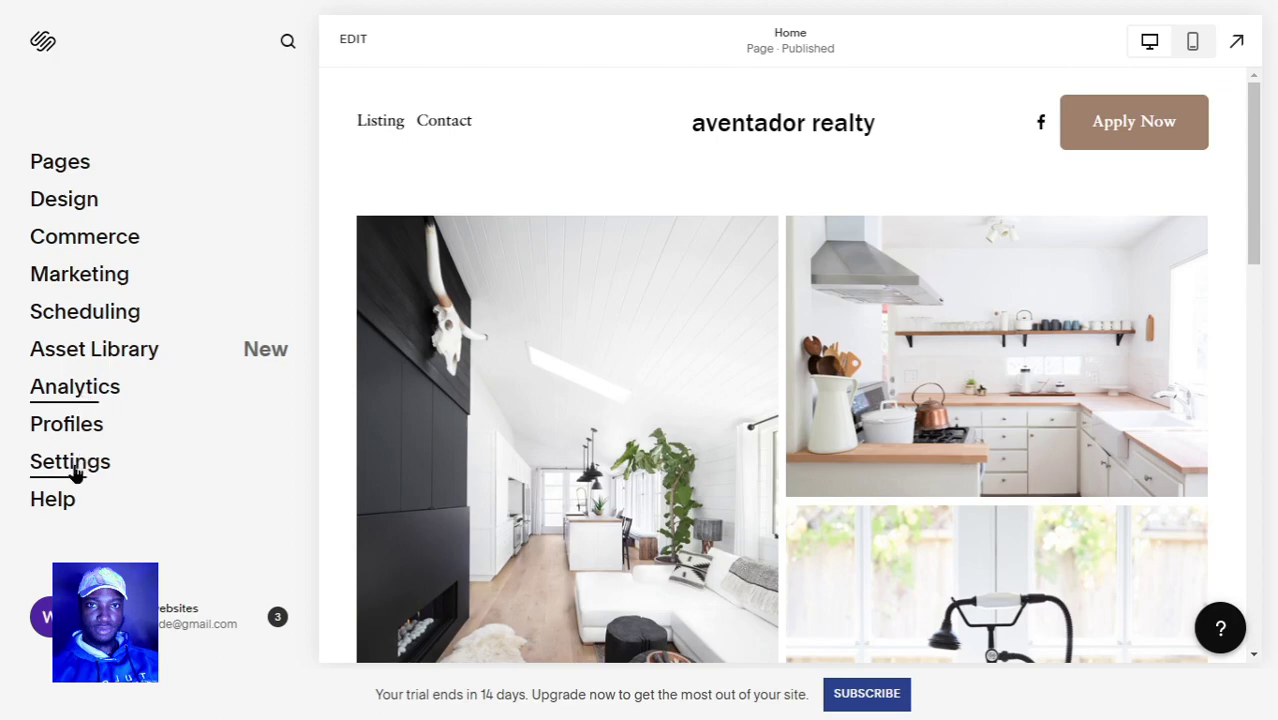
Check Site Availability's upgrade-to-publish plans, then back out to the Settings list, leaving the site Private.
left_click(72, 467)
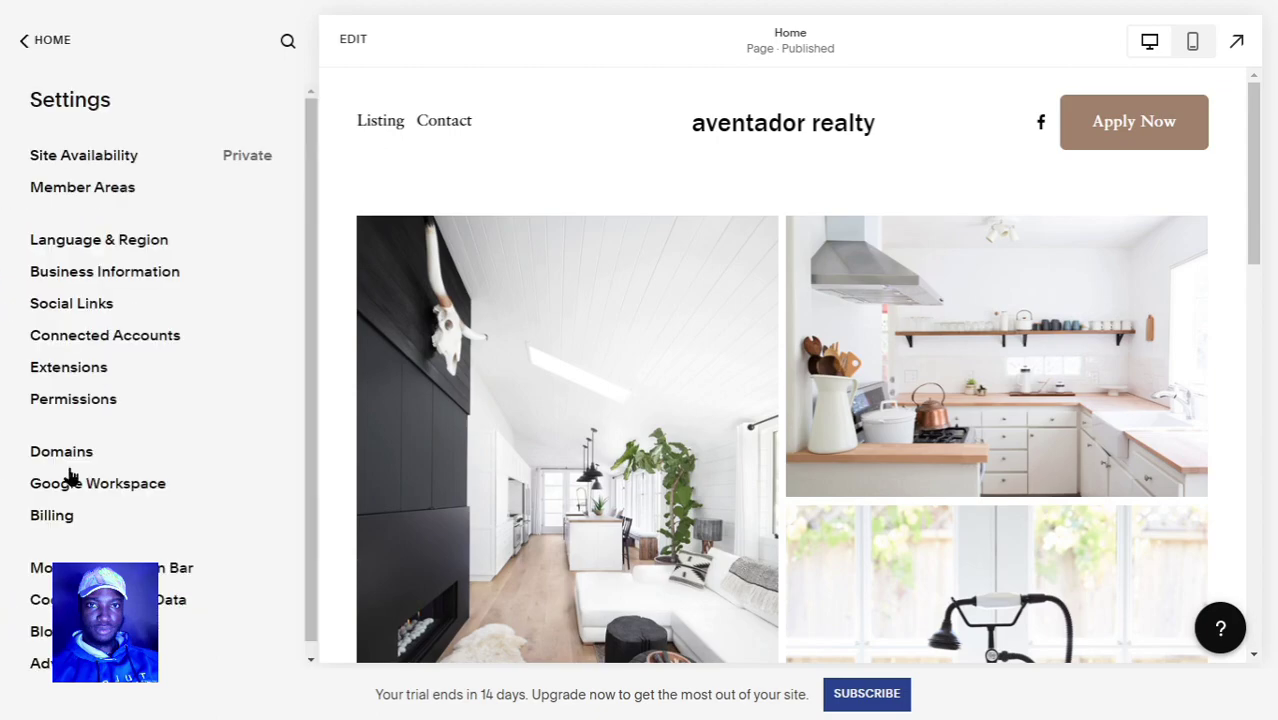
left_click(72, 162)
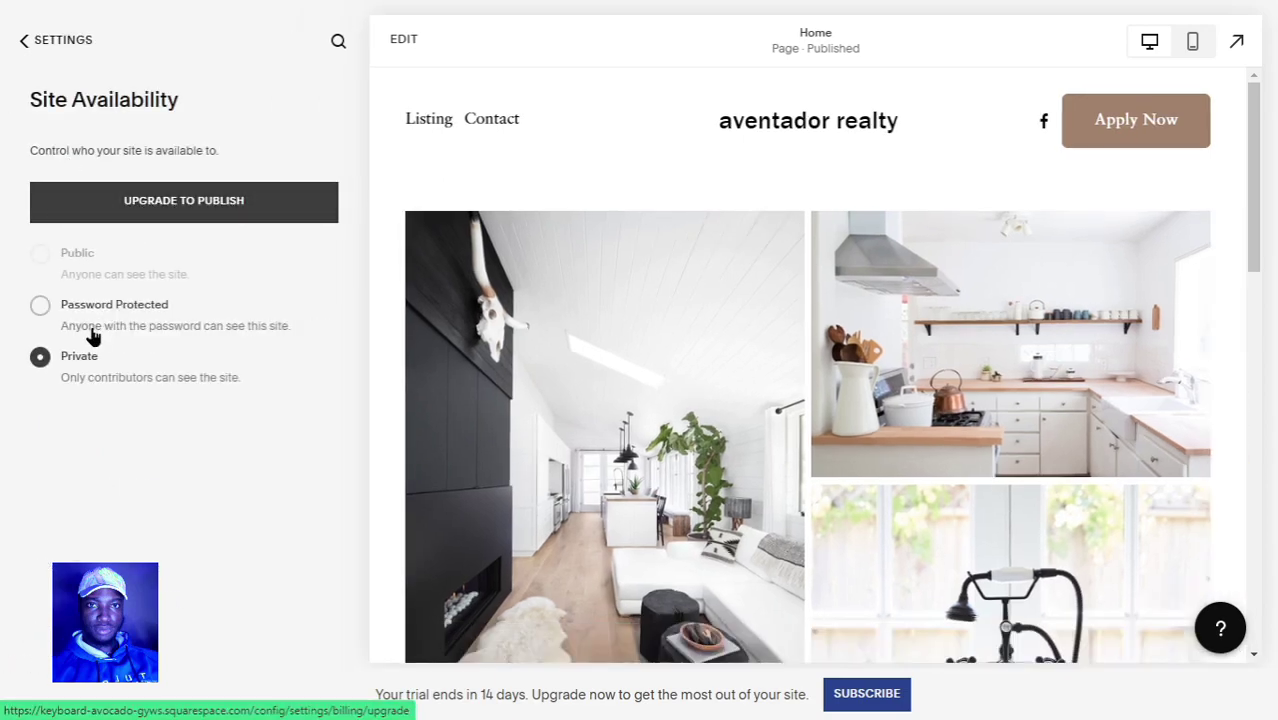
left_click(193, 214)
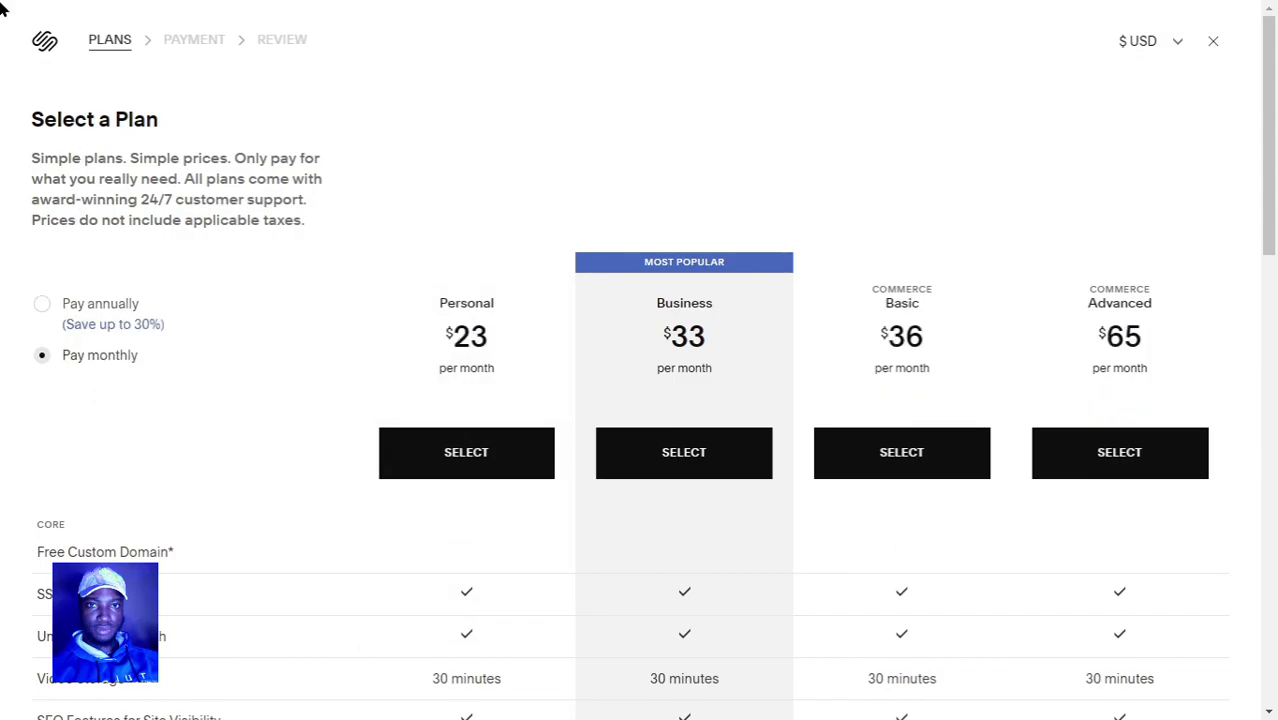
left_click(24, 50)
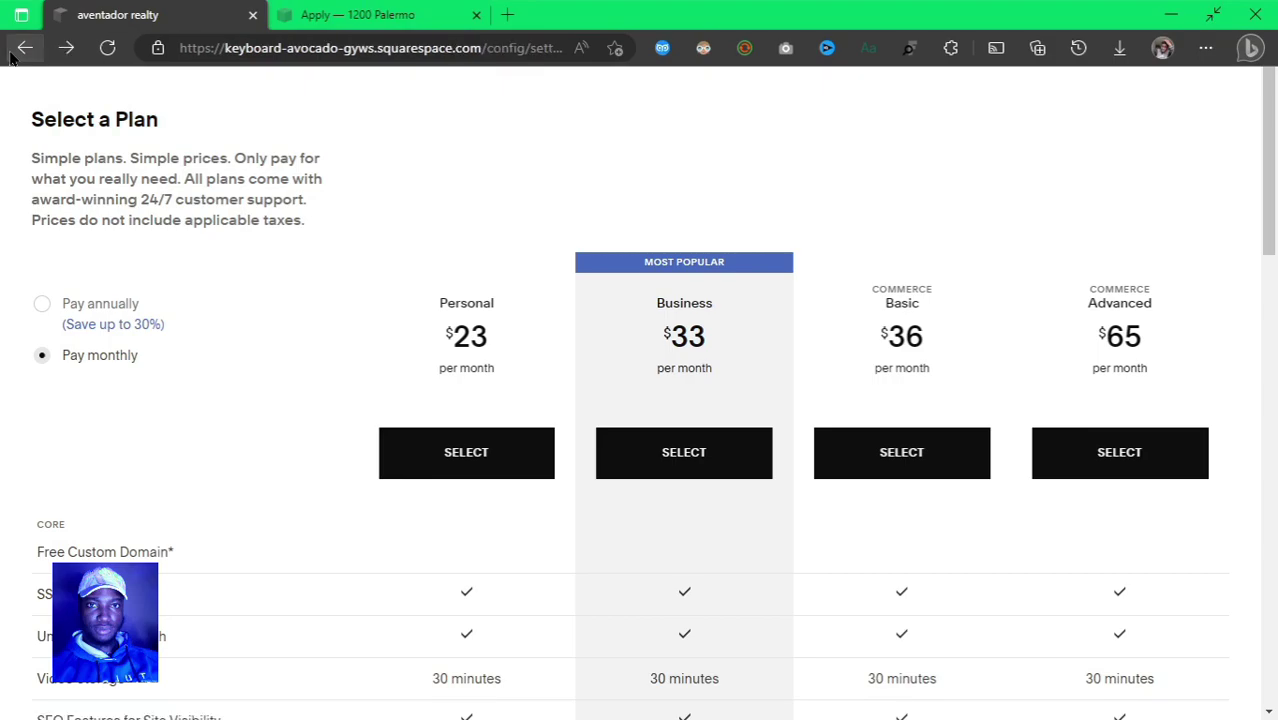
left_click(11, 58)
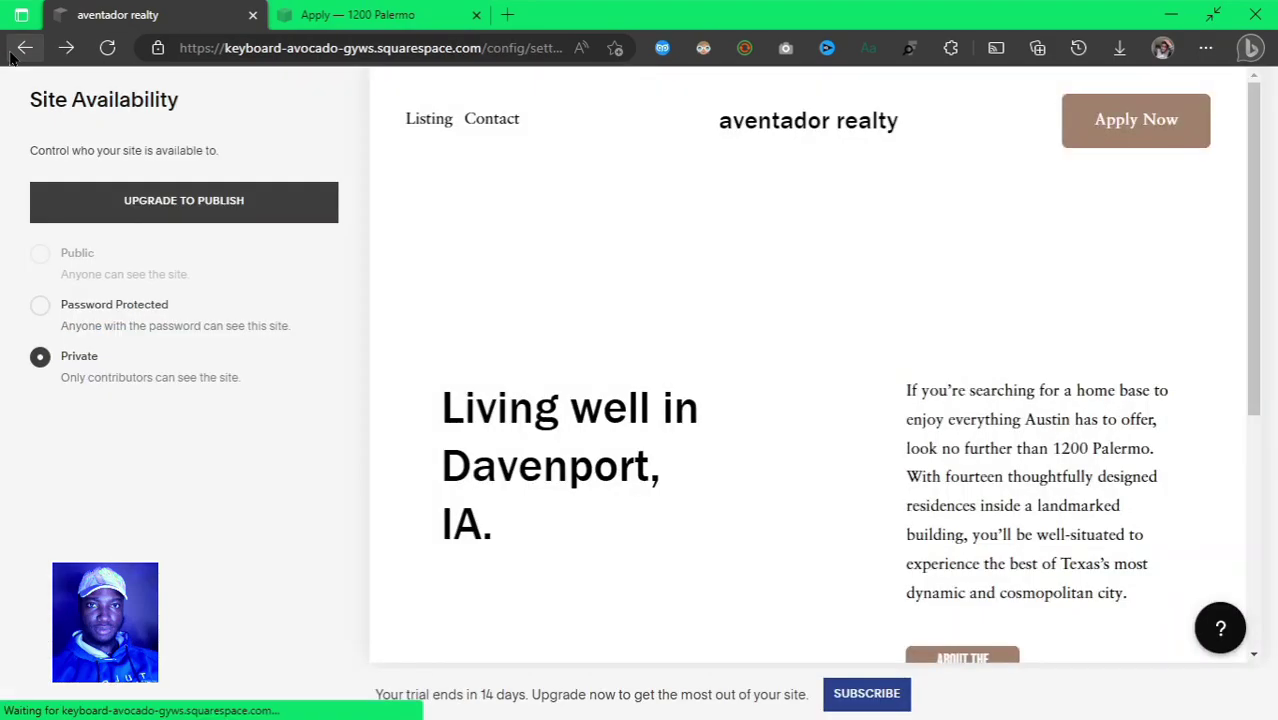
left_click(11, 58)
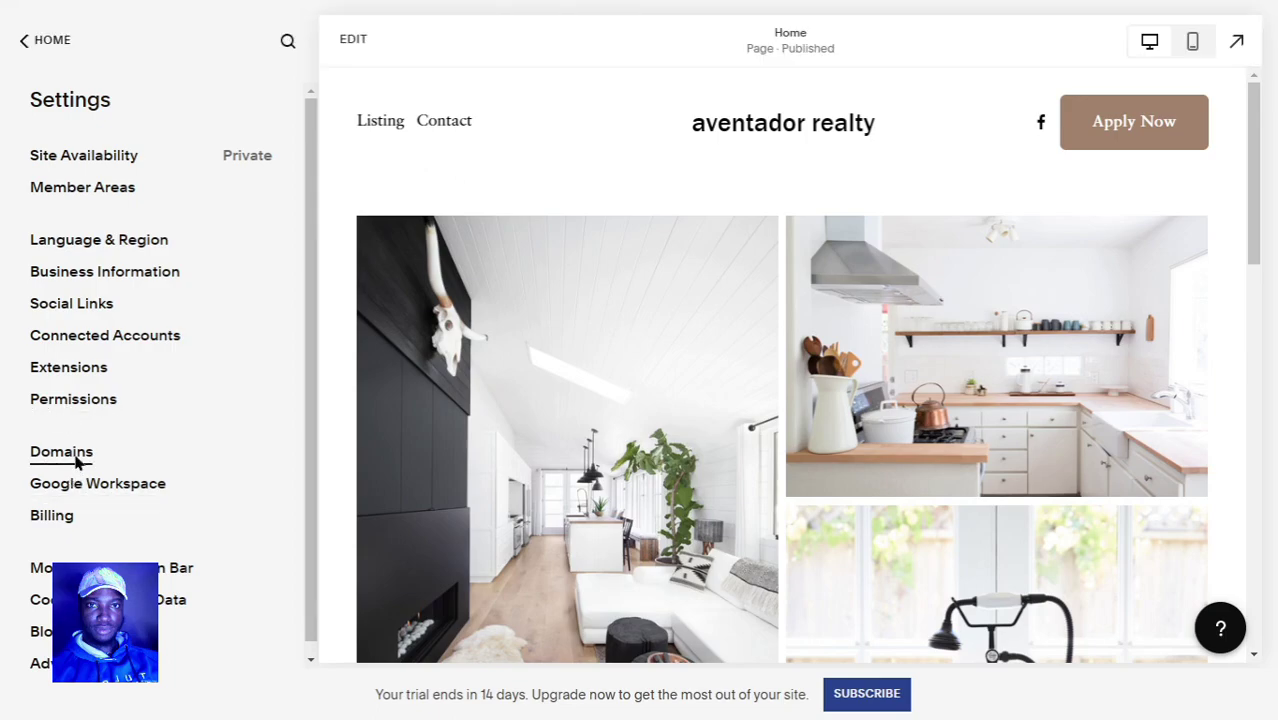
Browse new domain suggestions such as aventadorrealty.com at $25 / Year.
left_click(74, 463)
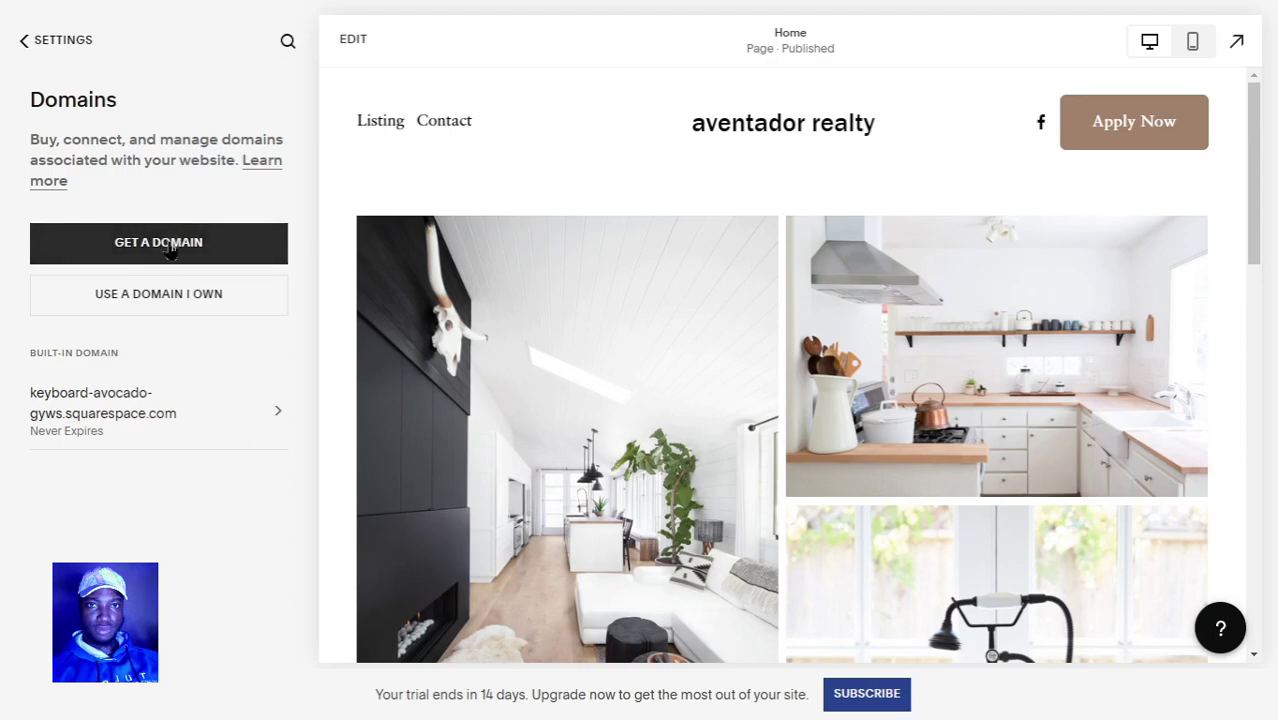
left_click(169, 252)
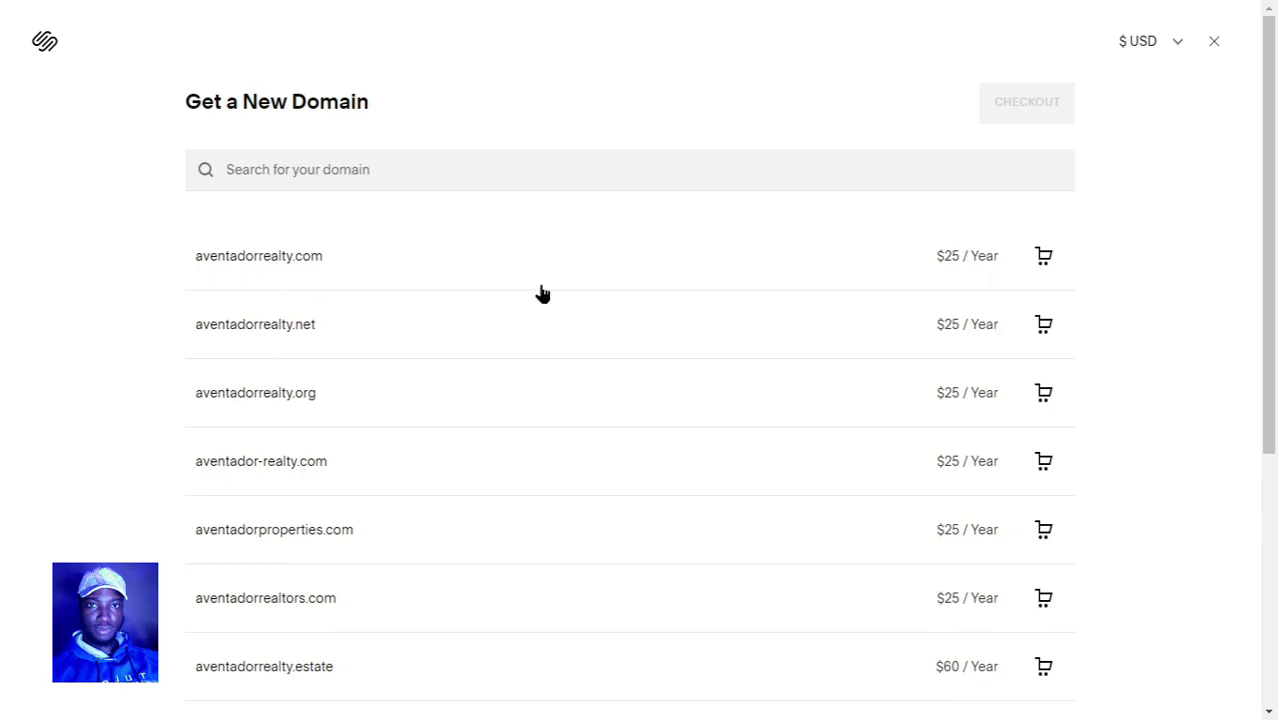
scroll(608, 300, "down", 3)
scroll(608, 300, "up", 3)
scroll(379, 410, "down", 3)
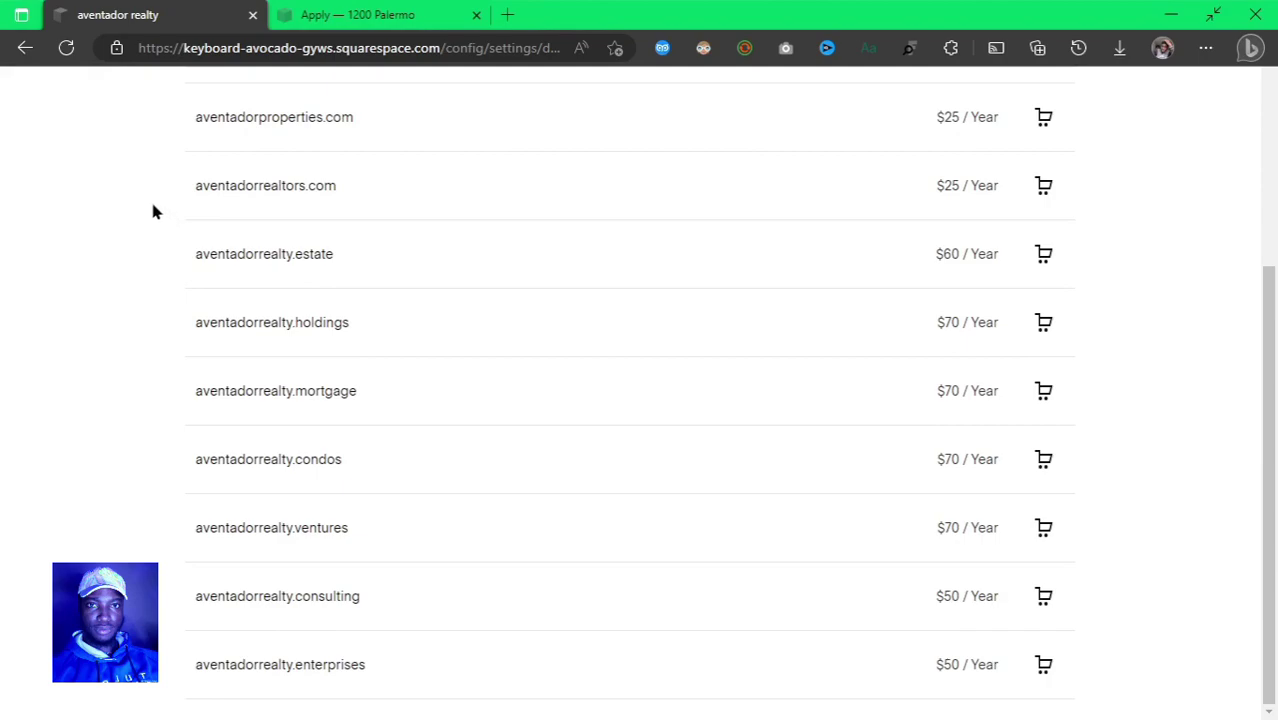
left_click_drag(113, 279, 86, 485)
left_click(86, 485)
mouse_move(2, 8)
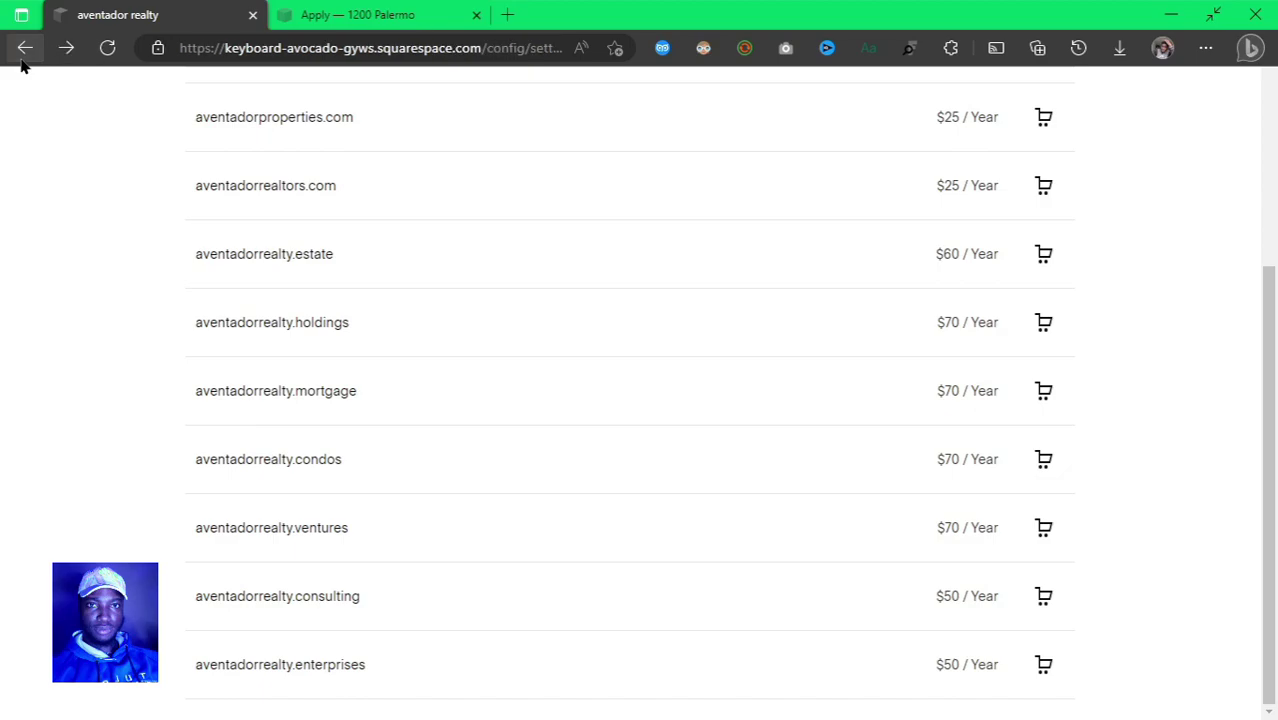
left_click(25, 50)
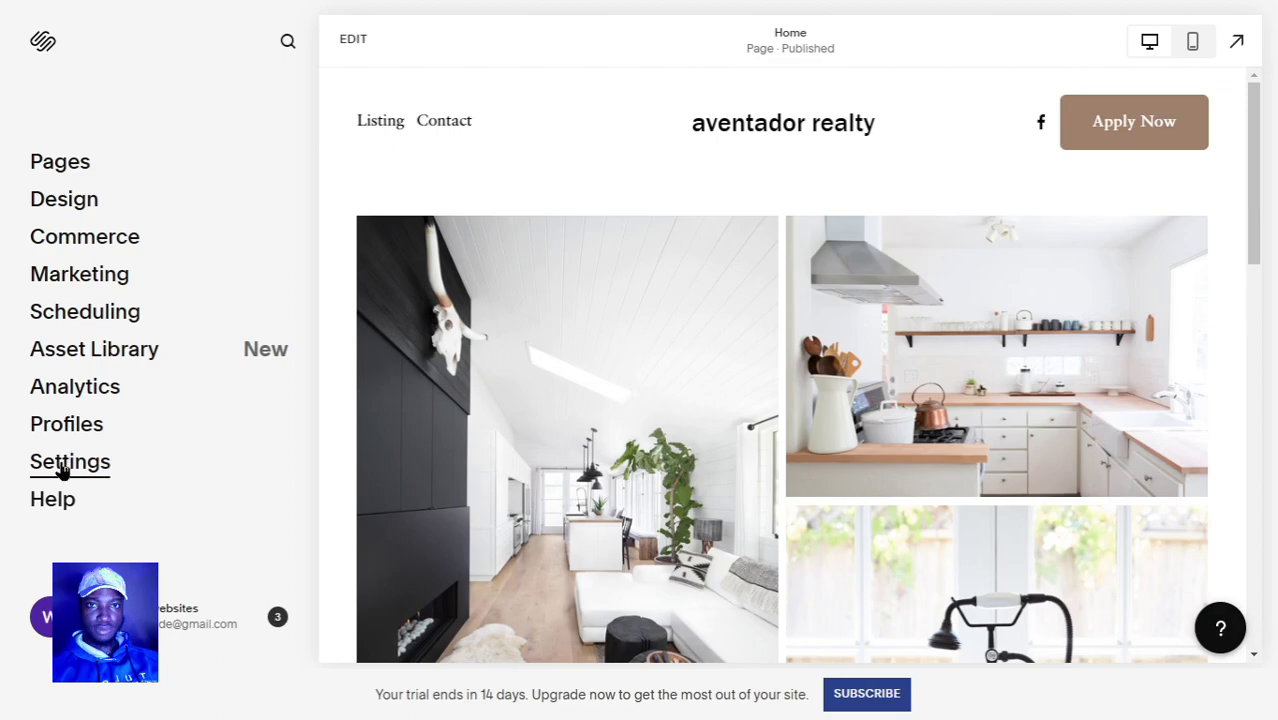
Reopen Settings to look through it, then return to the main dashboard menu.
left_click(63, 470)
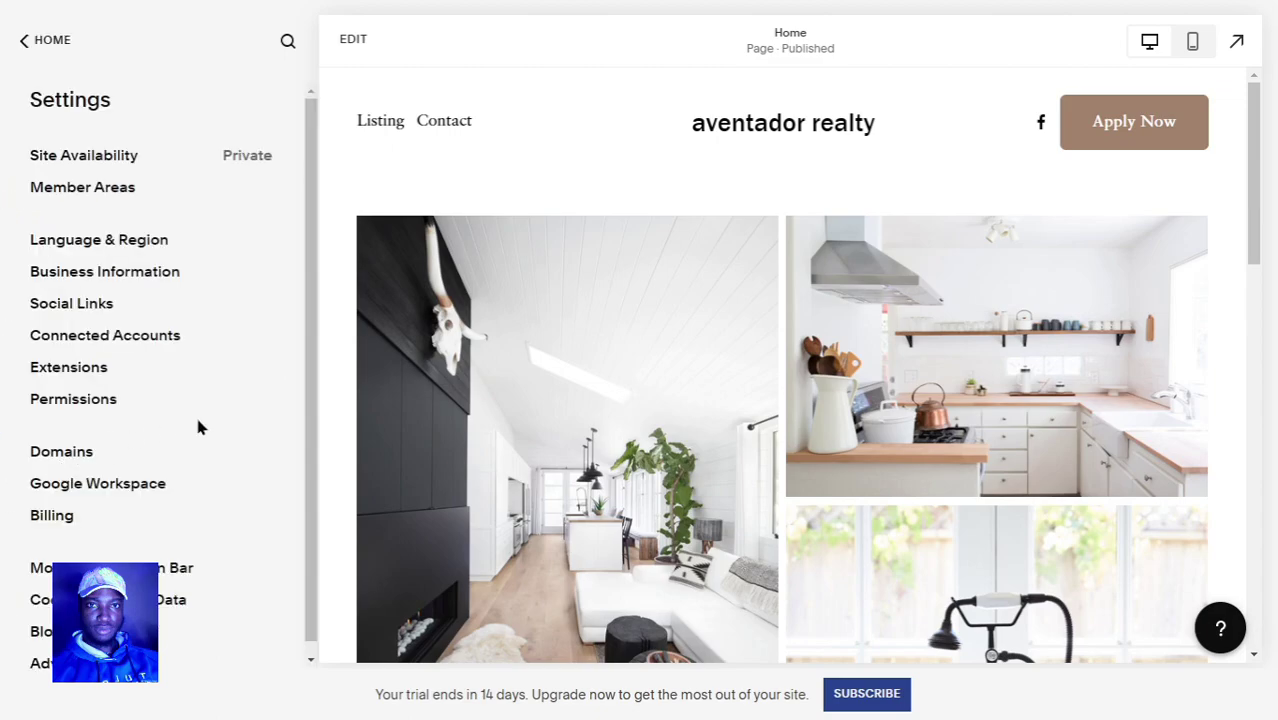
scroll(196, 427, "down", 1)
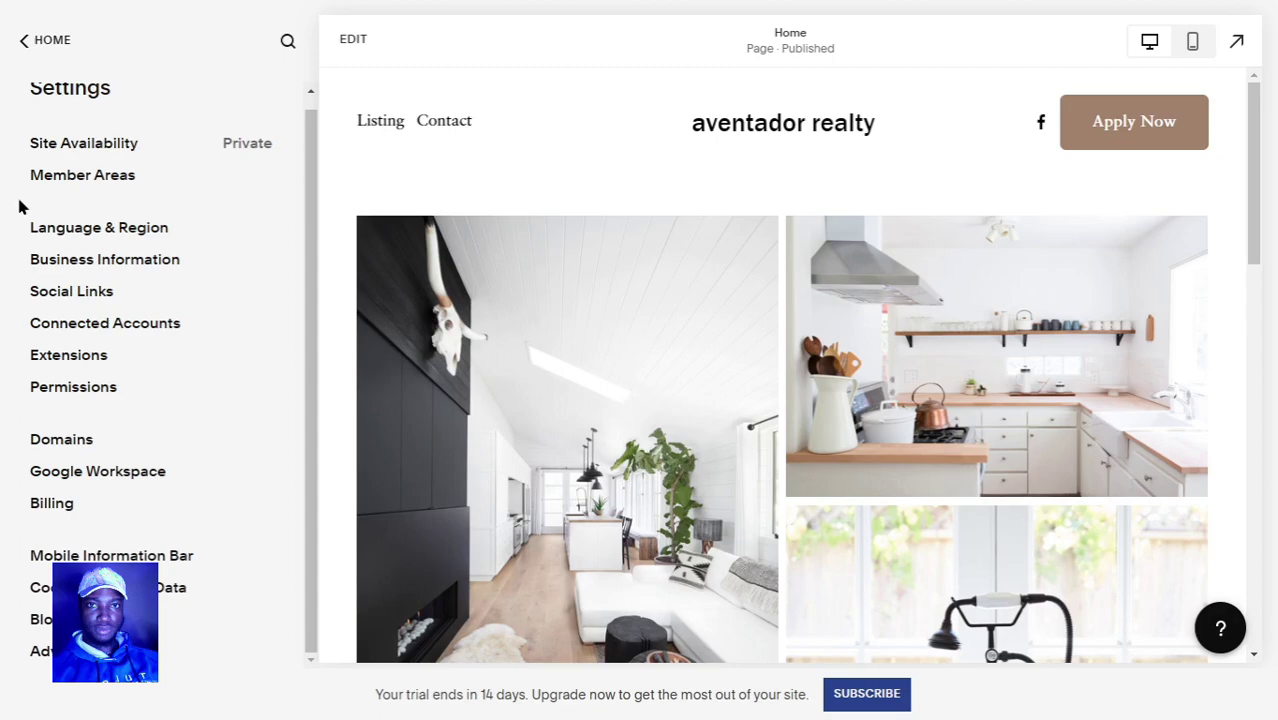
left_click(25, 44)
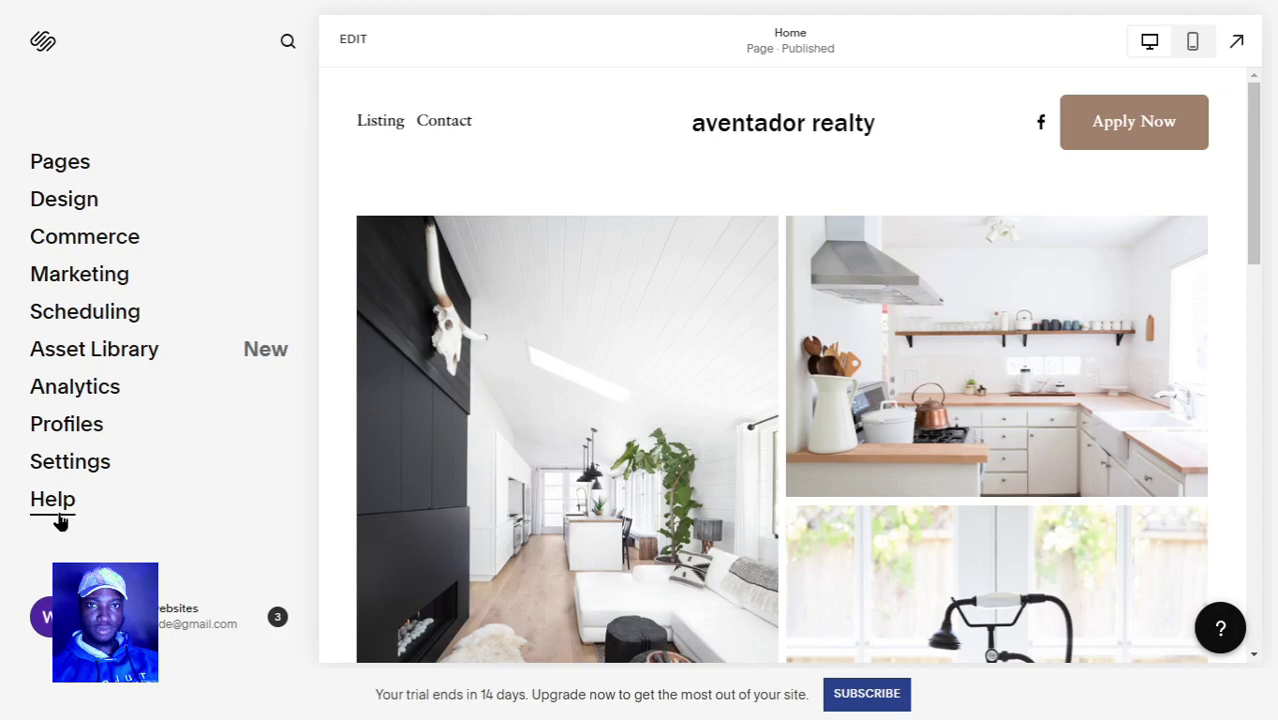
Open Help to see the Help Center, community, webinar and expert resources.
left_click(58, 515)
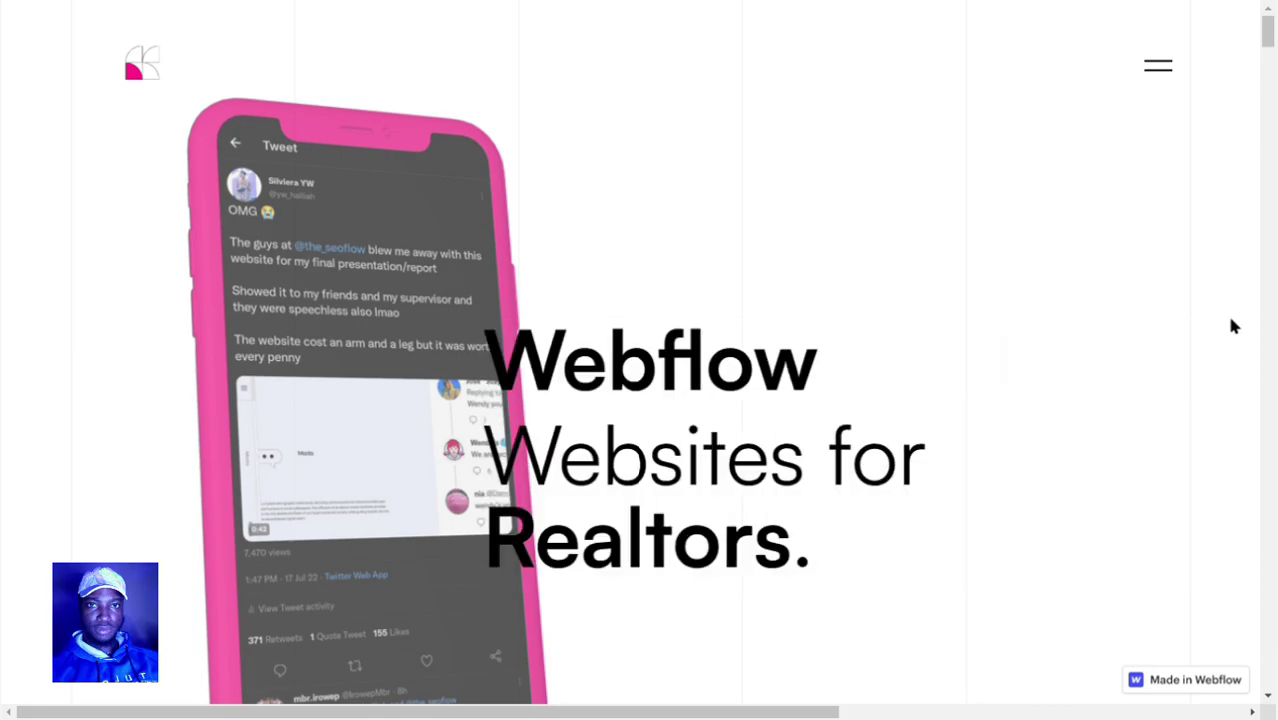
Scroll down TheSEOFlow's Webflow realtor page to its testimonials section.
scroll(1232, 327, "down", 5)
scroll(1232, 327, "down", 10)
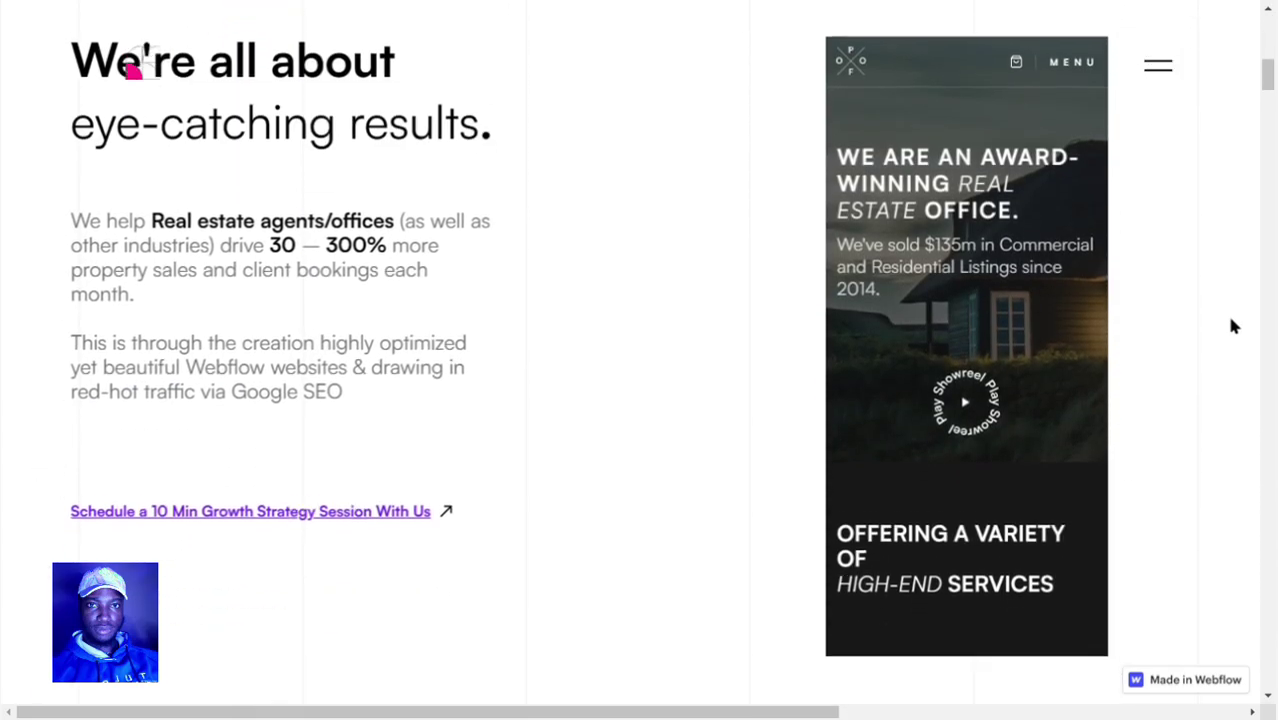
scroll(1232, 327, "down", 8)
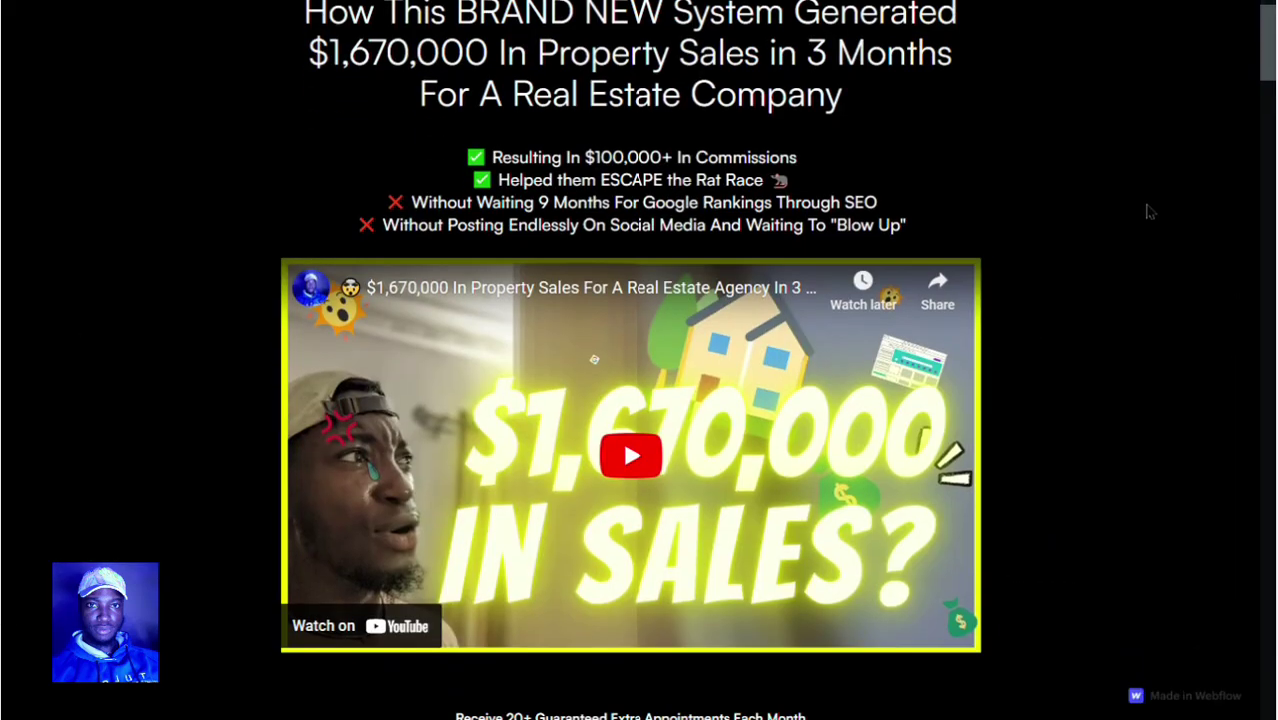
scroll(1150, 211, "down", 10)
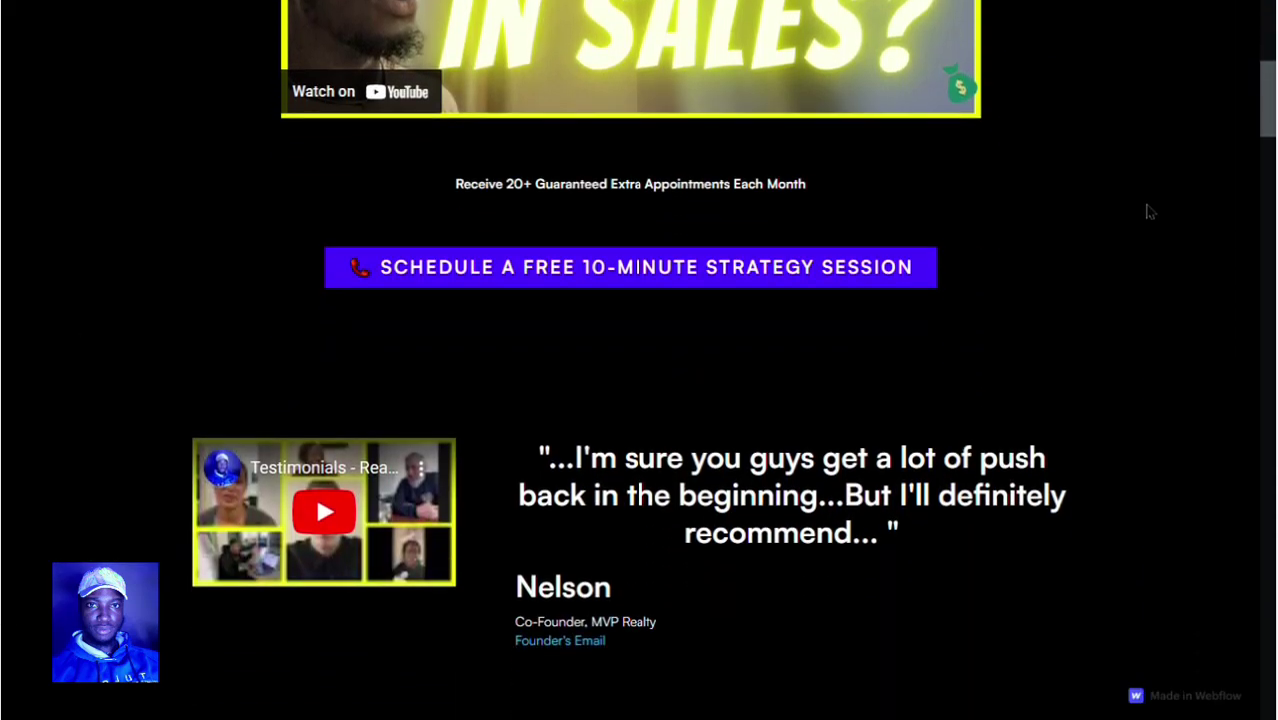
scroll(1150, 211, "down", 10)
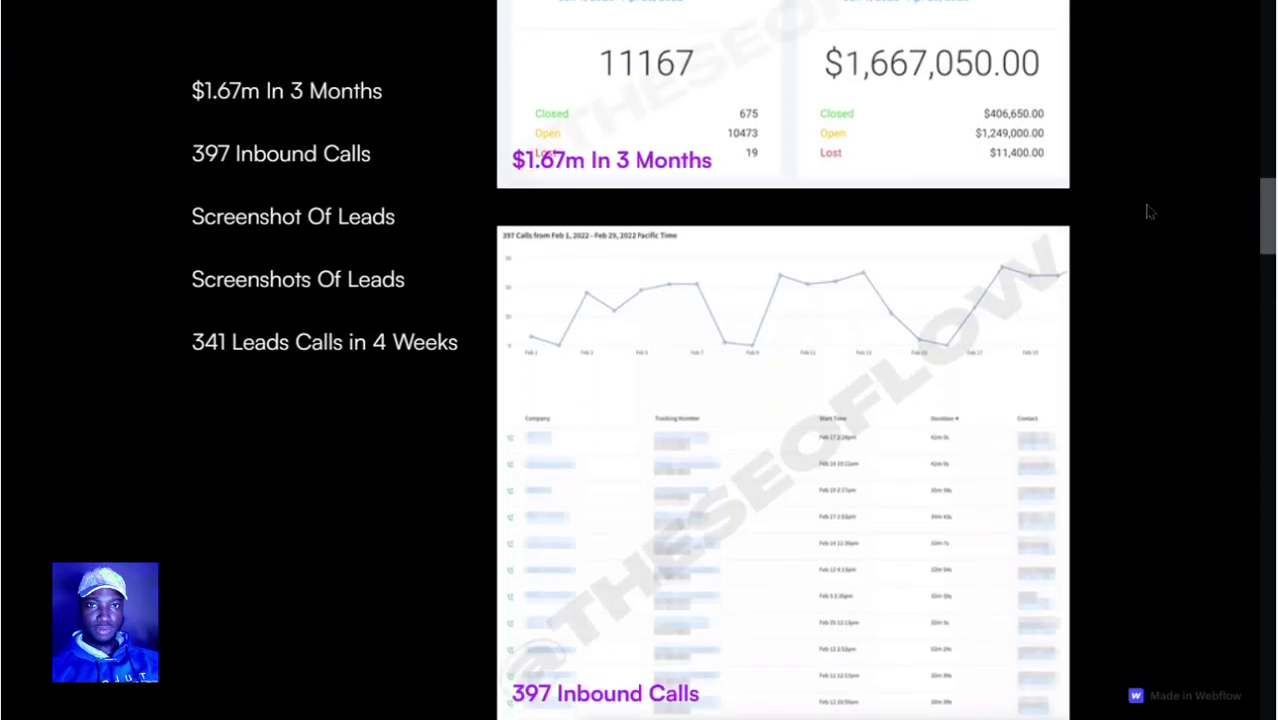
scroll(1150, 211, "down", 8)
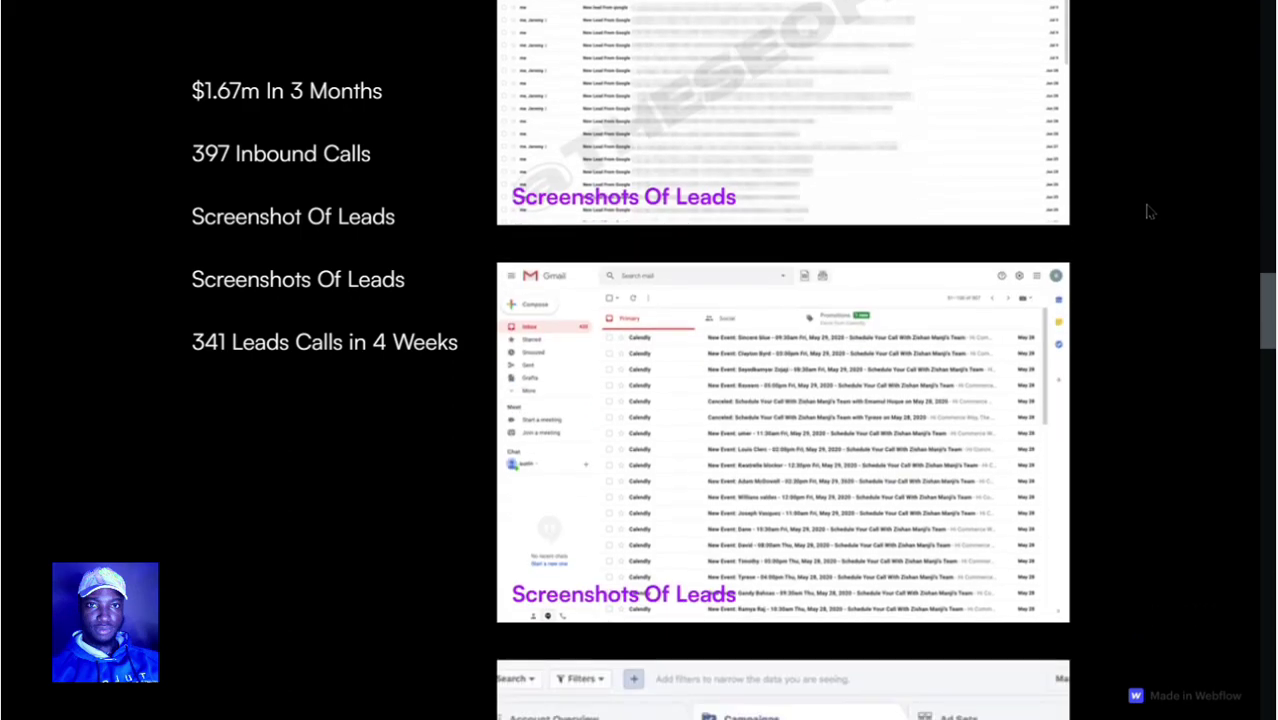
scroll(1150, 211, "down", 10)
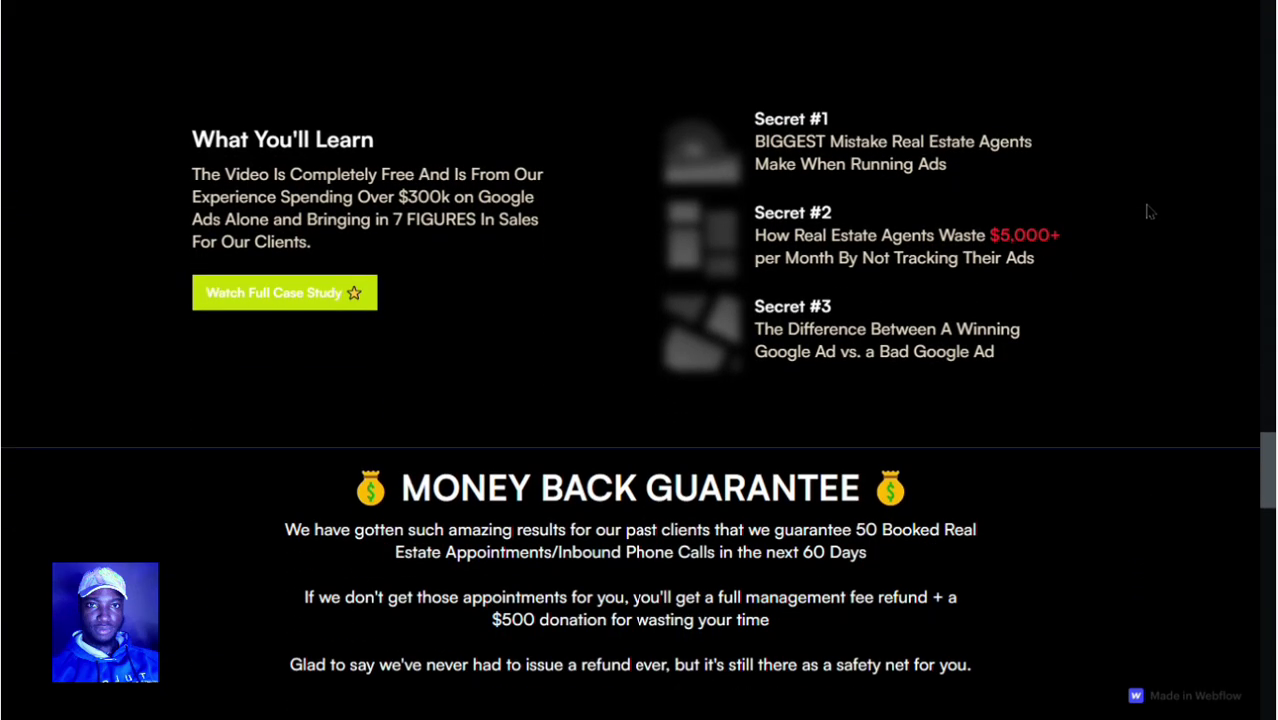
left_click_drag(940, 141, 826, 141)
left_click(830, 352)
scroll(846, 405, "down", 2)
scroll(846, 400, "down", 12)
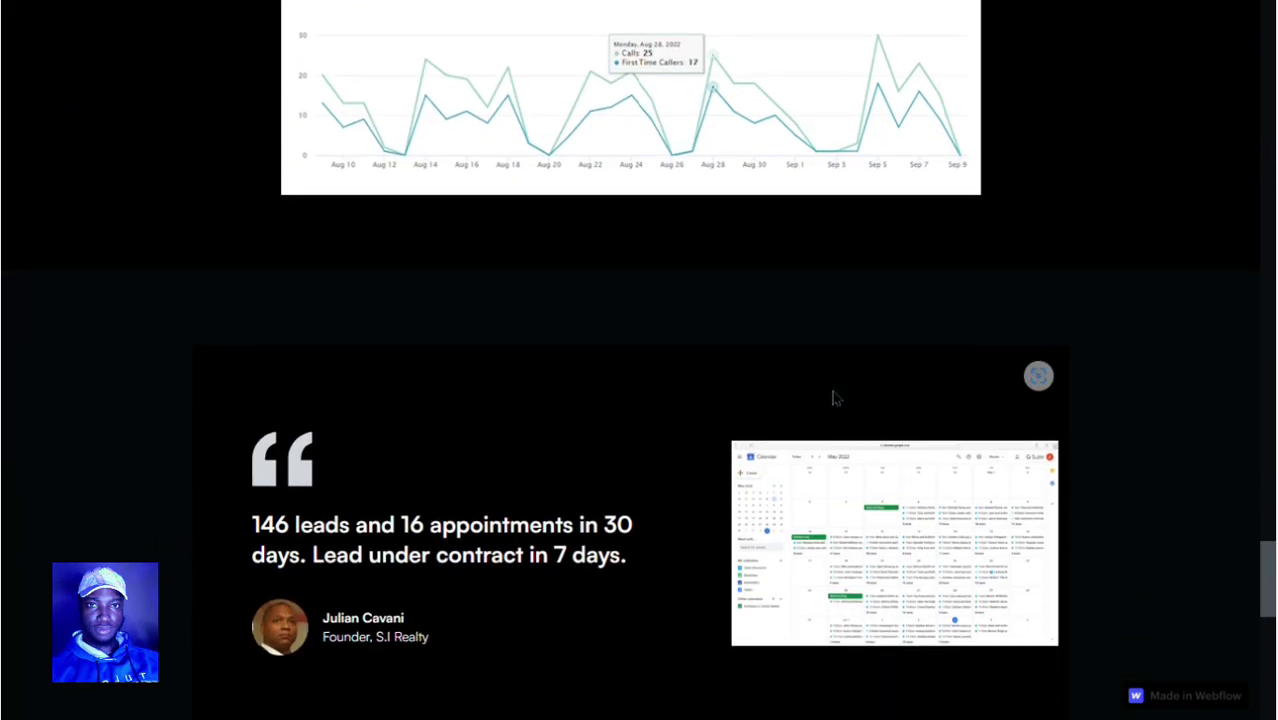
Advance the testimonial slider twice, then continue to the free strategy session offer.
left_click(636, 585)
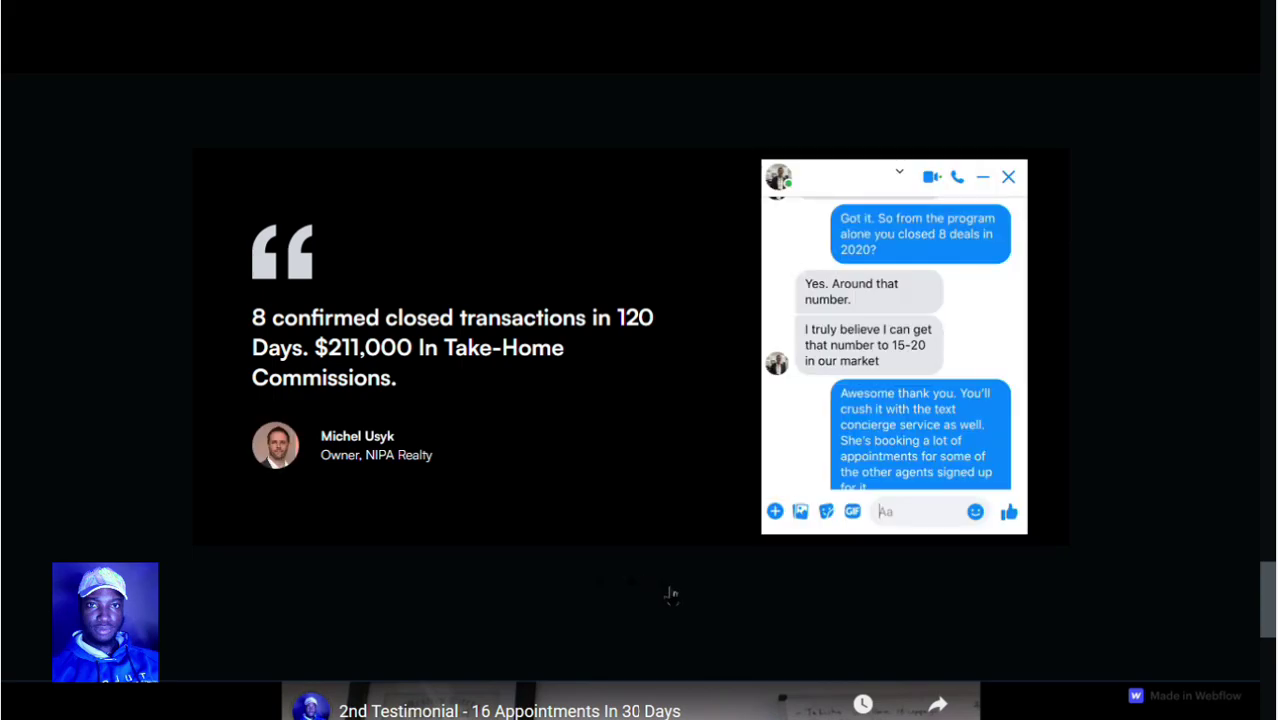
left_click(672, 592)
scroll(1141, 419, "down", 8)
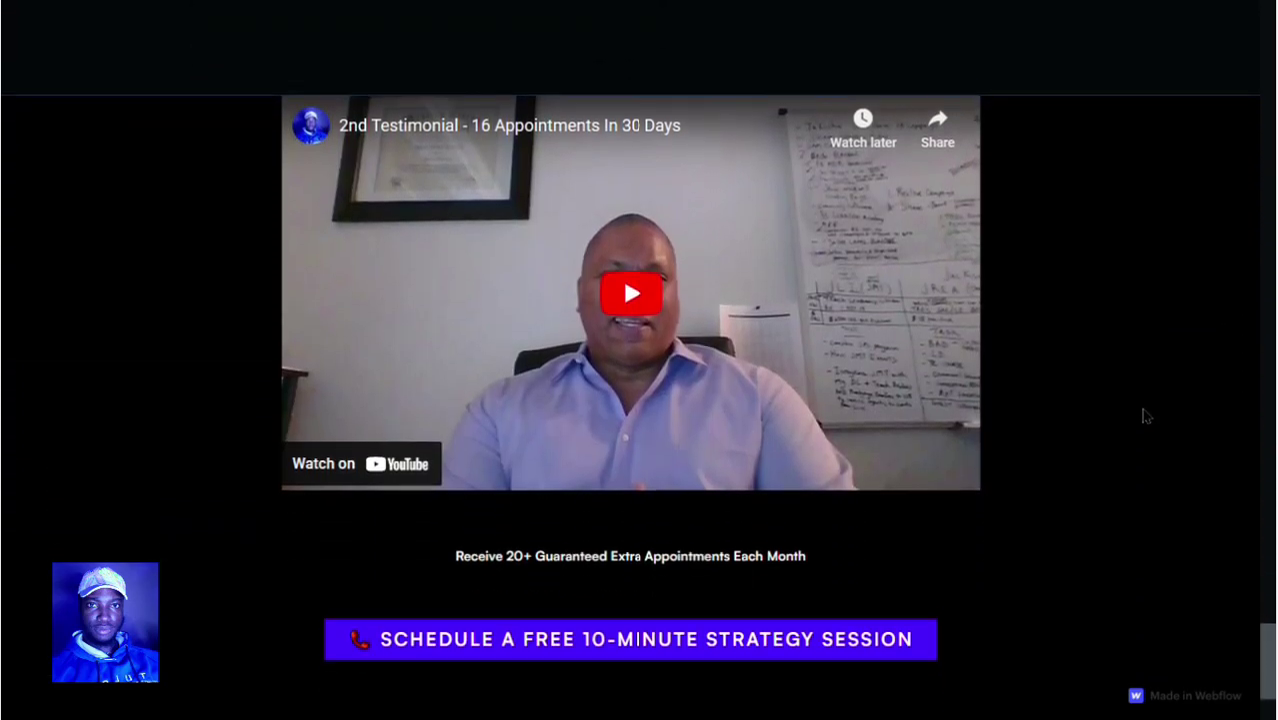